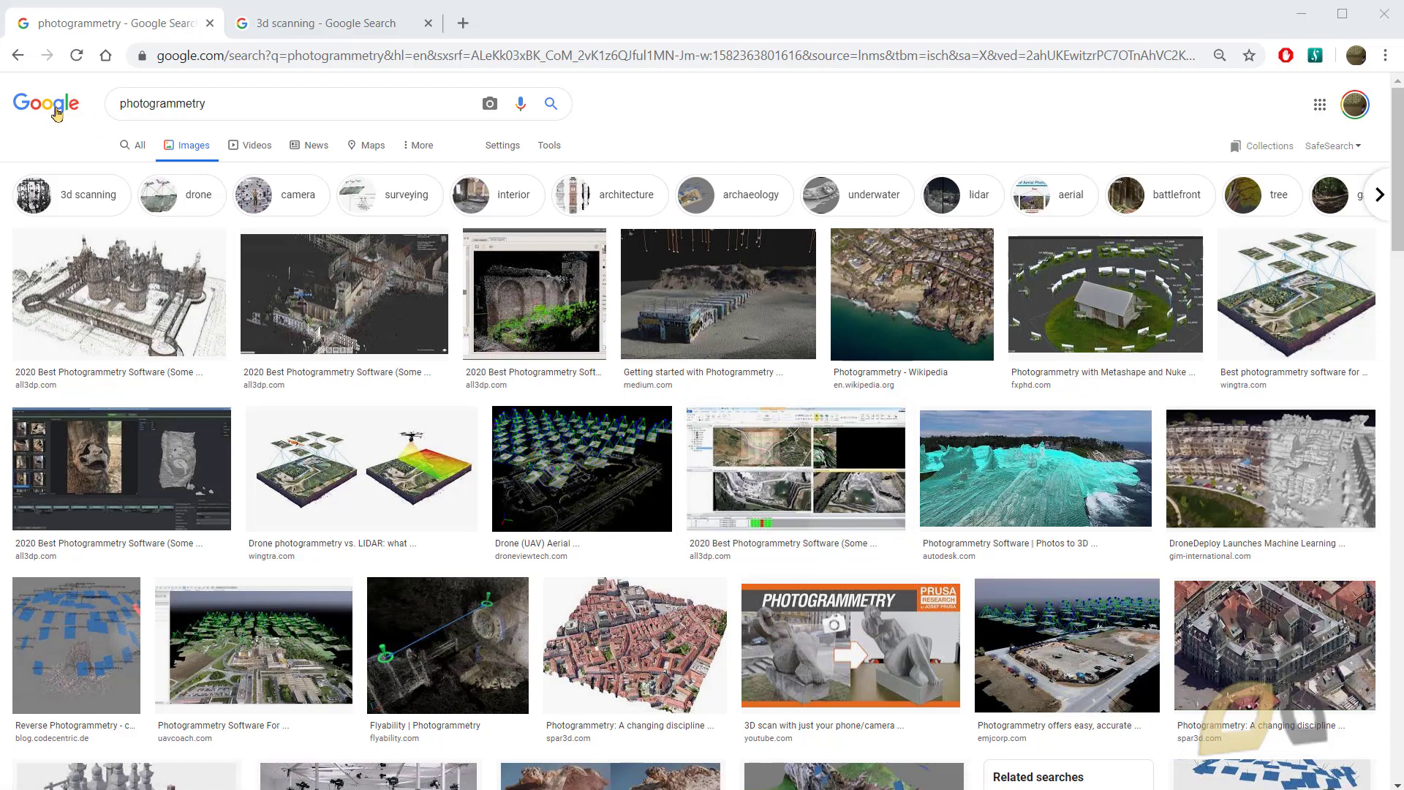
Step: Scroll through the photogrammetry image results and return to the top of the grid
{"action": "double_click", "coordinate": [147, 107]}
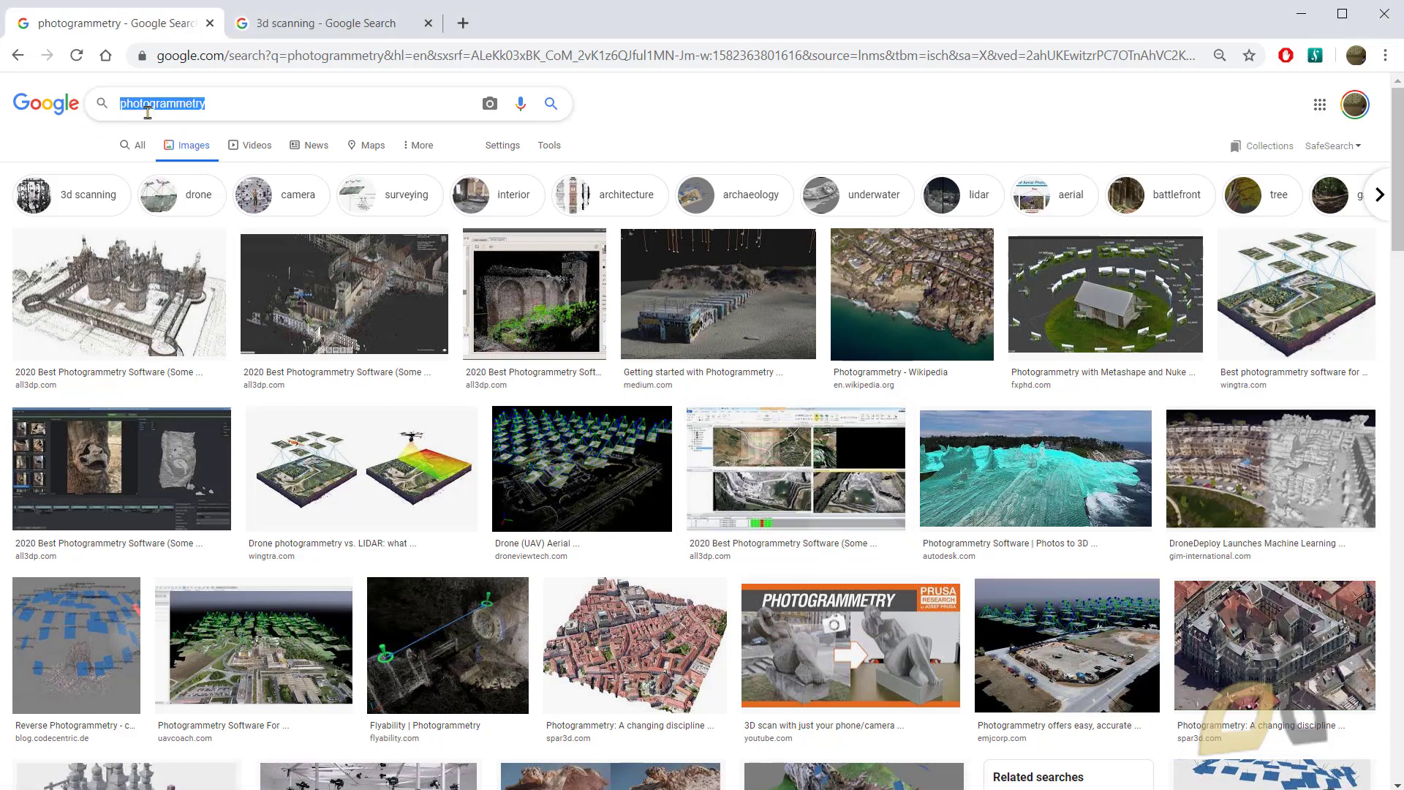
{"action": "left_click", "coordinate": [241, 165]}
{"action": "scroll", "coordinate": [527, 474], "scroll_direction": "down", "scroll_amount": 2}
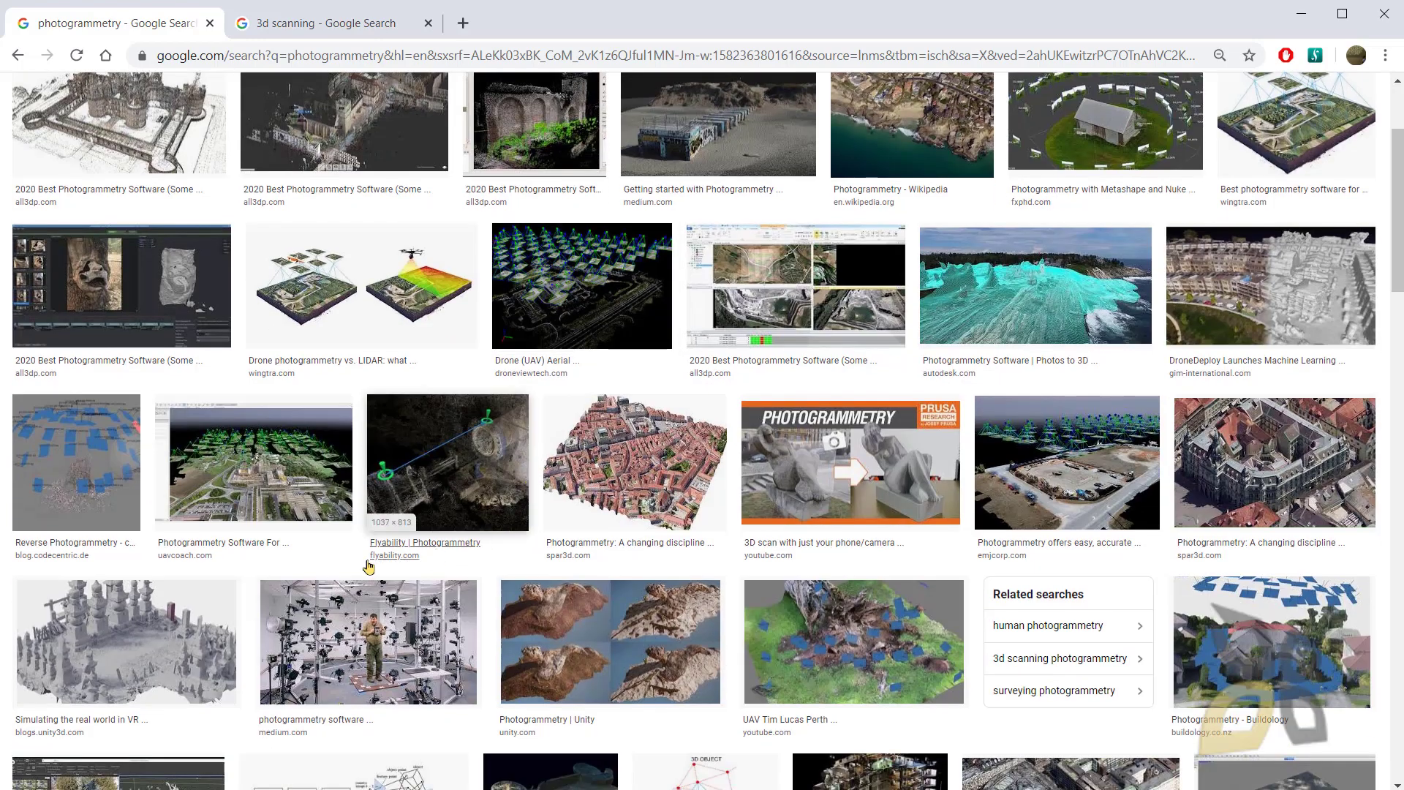
{"action": "scroll", "coordinate": [105, 412], "scroll_direction": "down", "scroll_amount": 2}
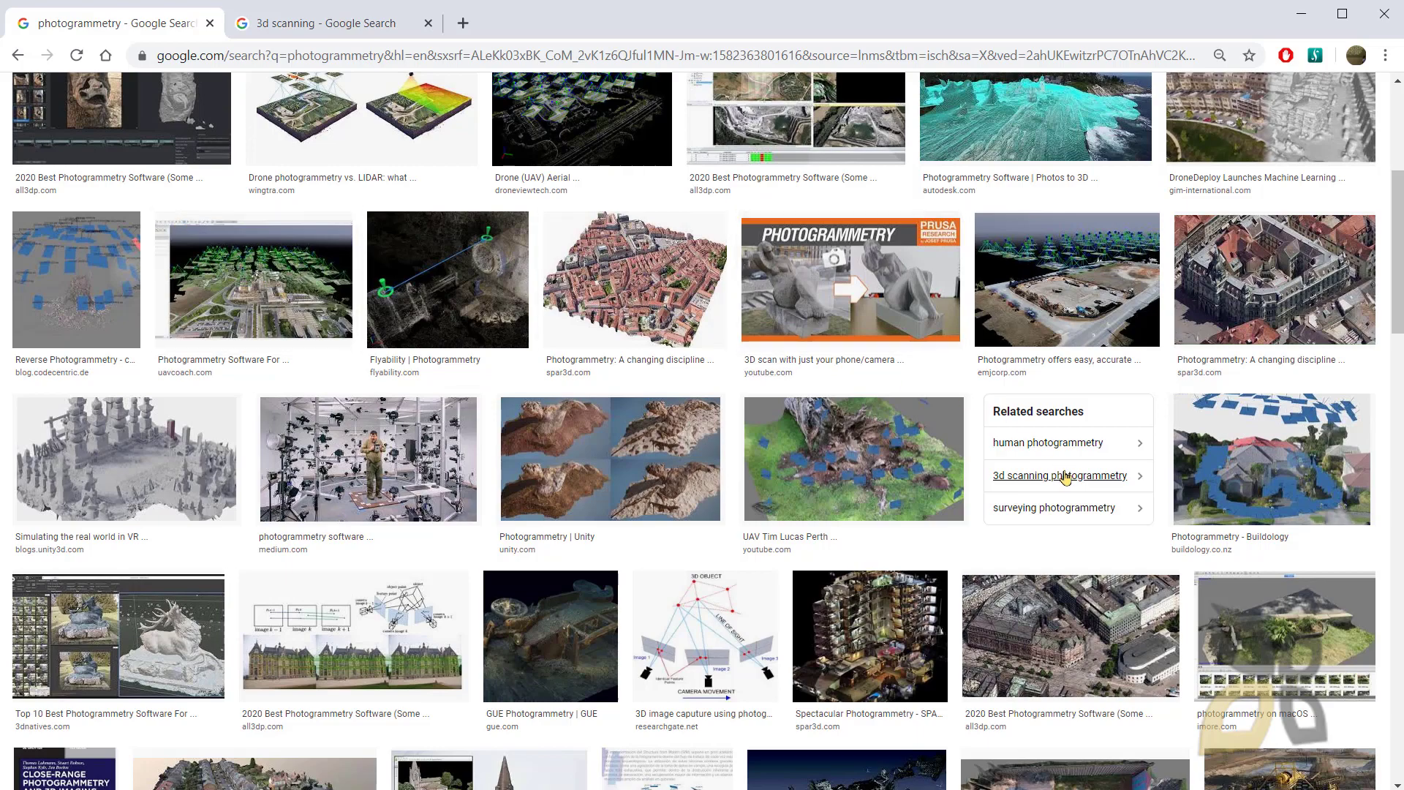
{"action": "scroll", "coordinate": [1066, 476], "scroll_direction": "down", "scroll_amount": 3}
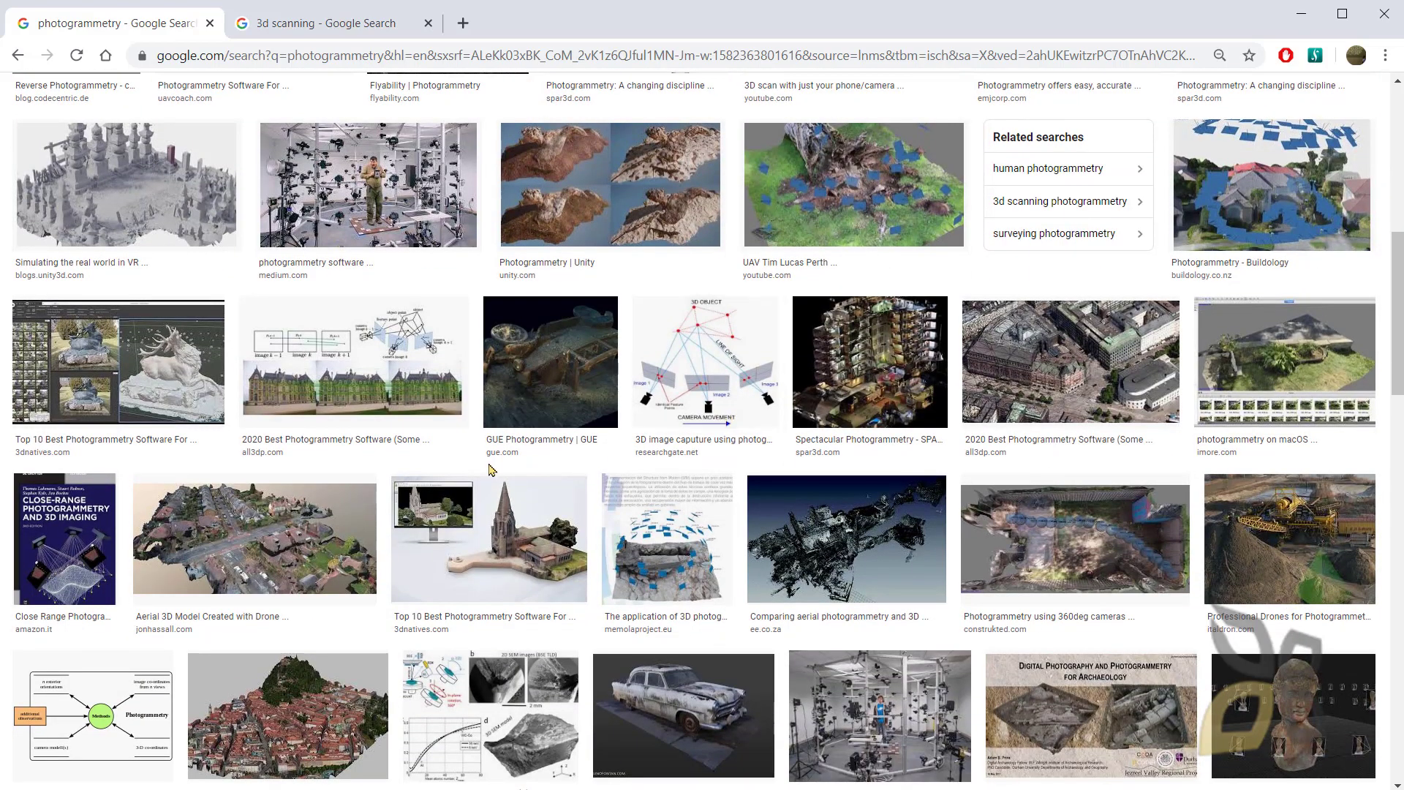
{"action": "scroll", "coordinate": [490, 469], "scroll_direction": "down", "scroll_amount": 2}
{"action": "scroll", "coordinate": [490, 468], "scroll_direction": "up", "scroll_amount": 1}
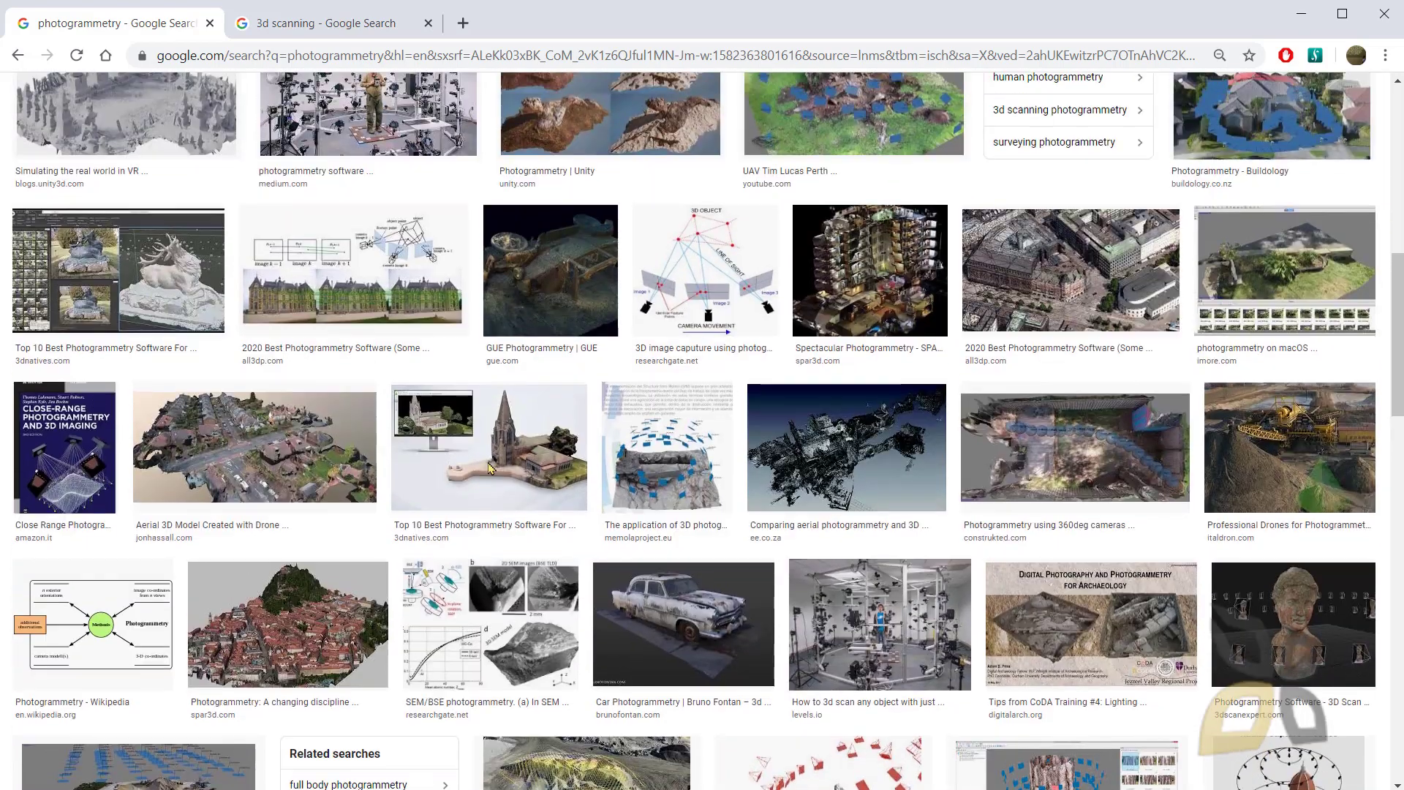
{"action": "scroll", "coordinate": [490, 442], "scroll_direction": "up", "scroll_amount": 1}
{"action": "scroll", "coordinate": [490, 440], "scroll_direction": "up", "scroll_amount": 6}
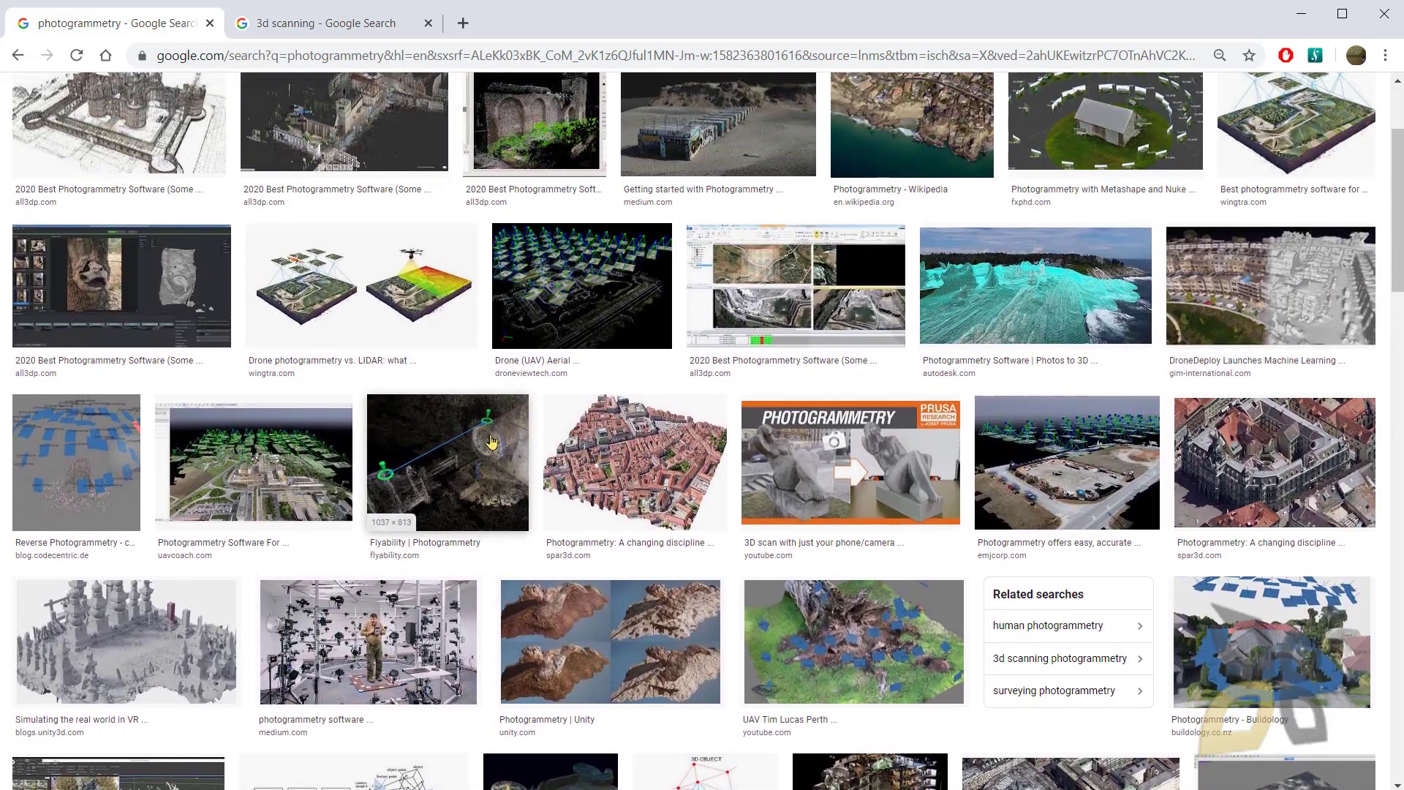
{"action": "scroll", "coordinate": [490, 442], "scroll_direction": "up", "scroll_amount": 1}
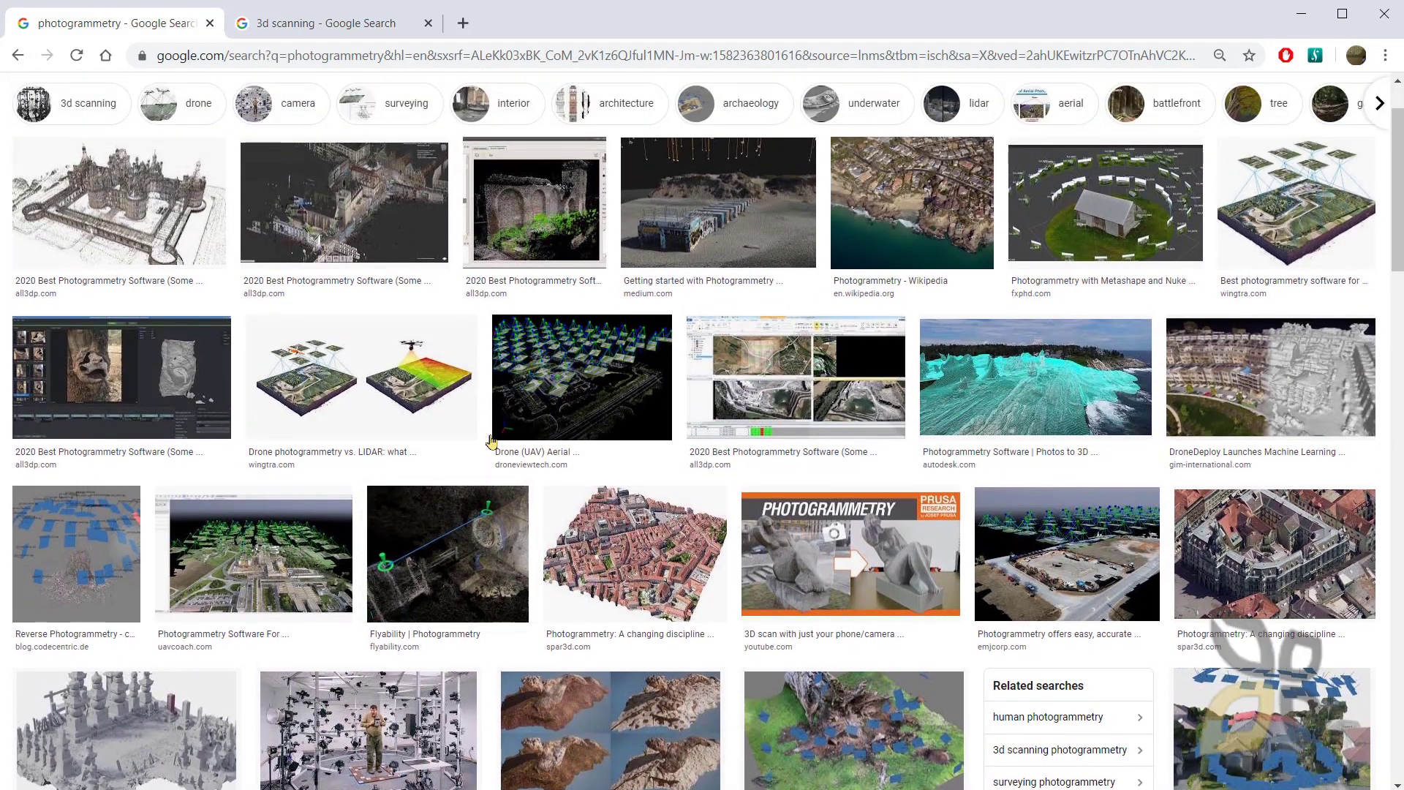
{"action": "scroll", "coordinate": [490, 439], "scroll_direction": "up", "scroll_amount": 1}
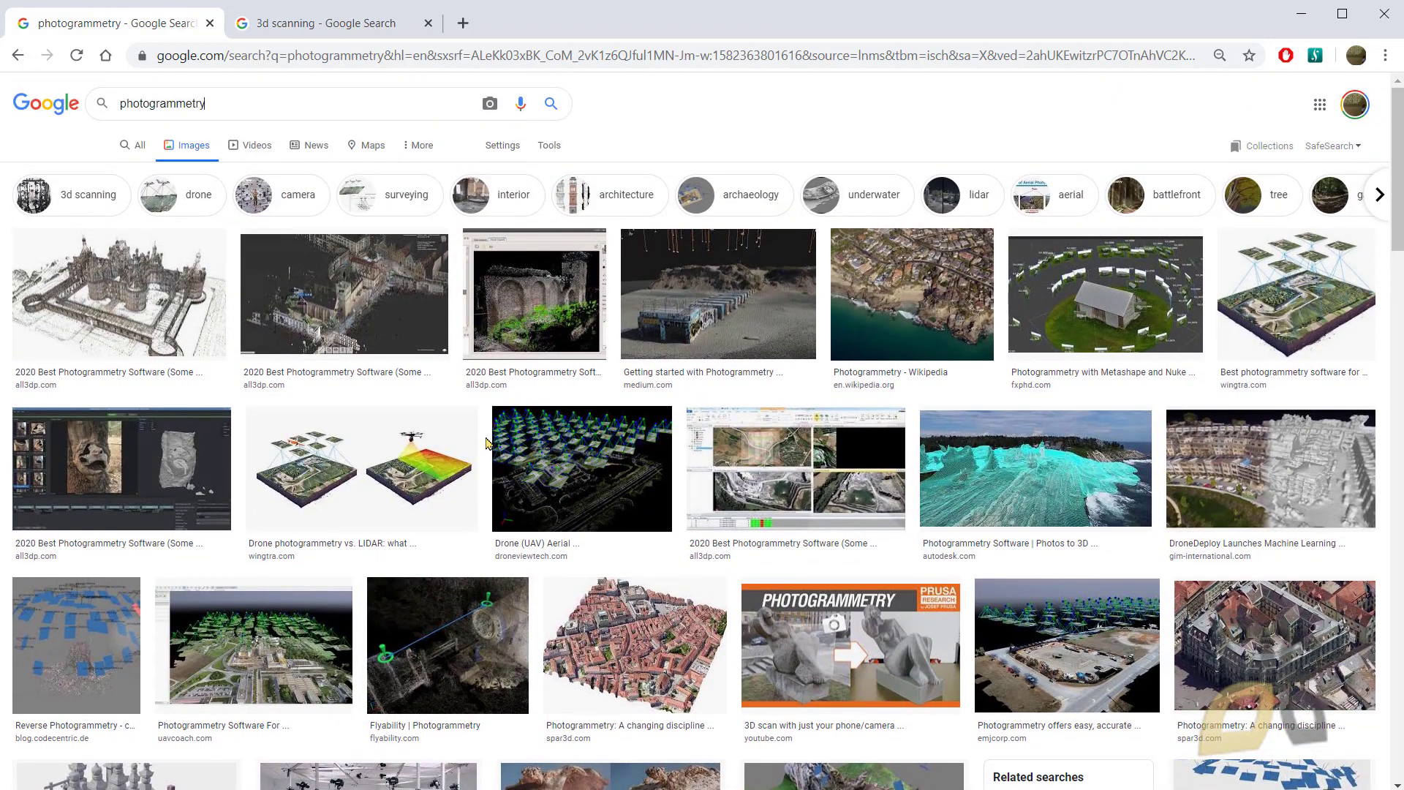
Step: Preview the fxphd 'Photogrammetry with Metashape and Nuke' house image and browse its related images
{"action": "left_click", "coordinate": [1137, 329]}
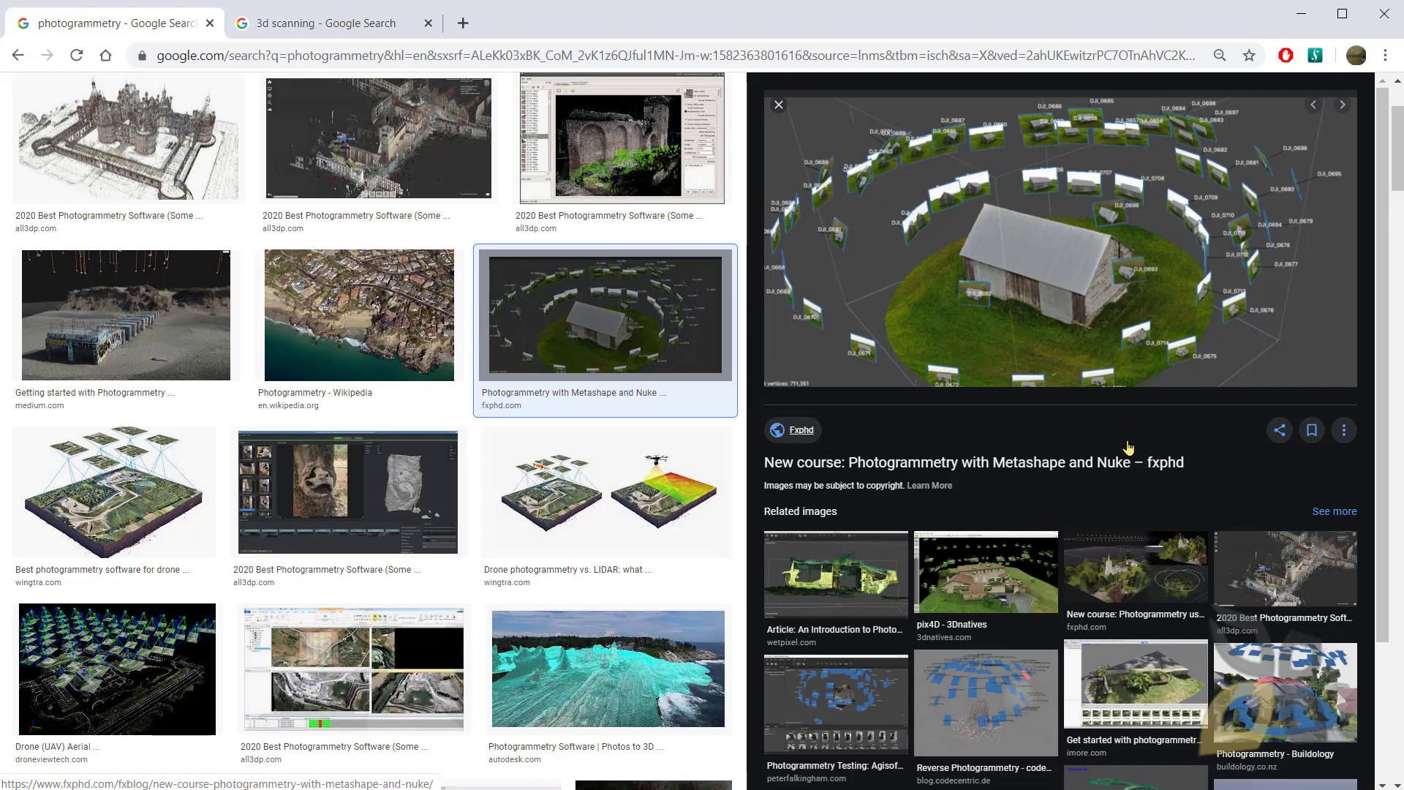
{"action": "scroll", "coordinate": [1122, 485], "scroll_direction": "down", "scroll_amount": 1}
{"action": "scroll", "coordinate": [1122, 484], "scroll_direction": "up", "scroll_amount": 1}
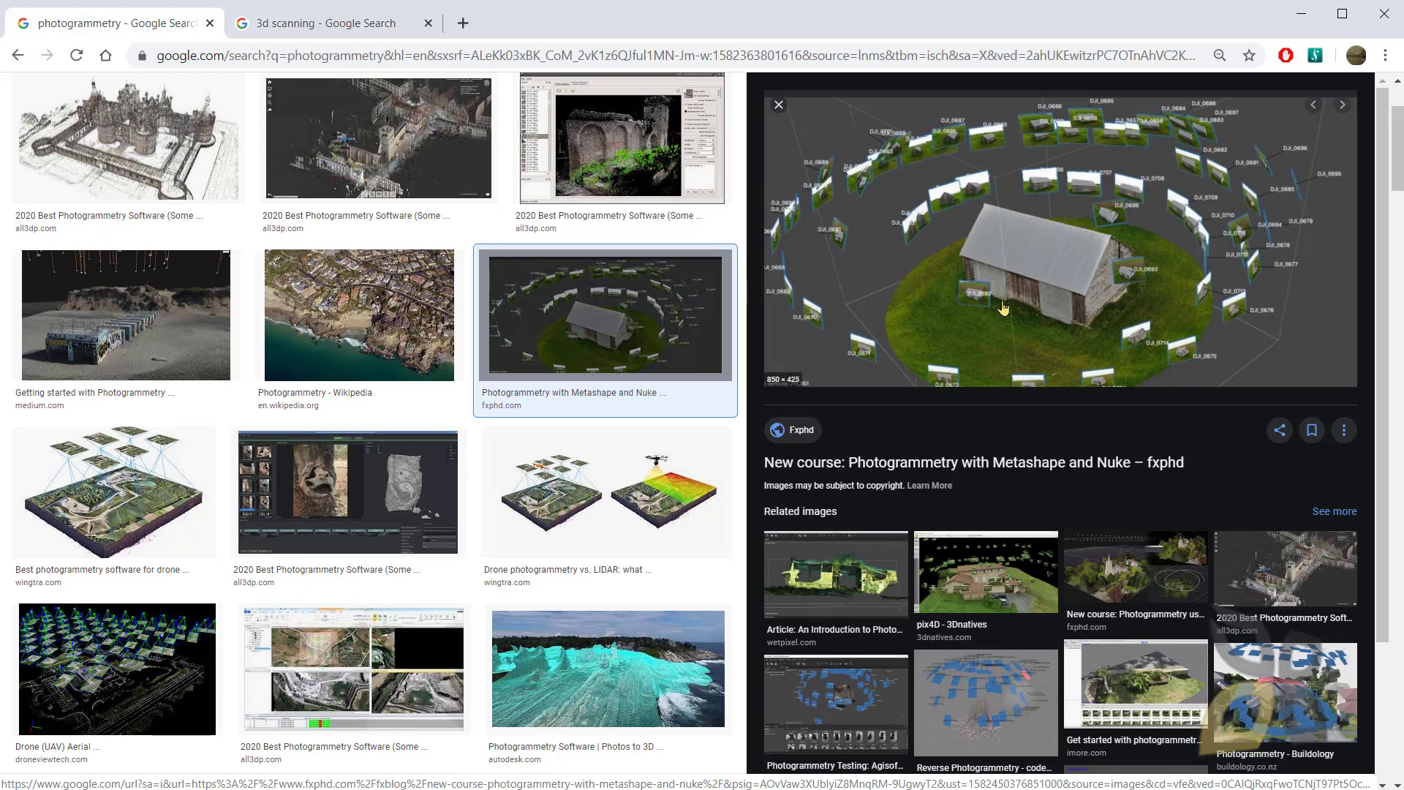
{"action": "scroll", "coordinate": [268, 286], "scroll_direction": "up", "scroll_amount": 2}
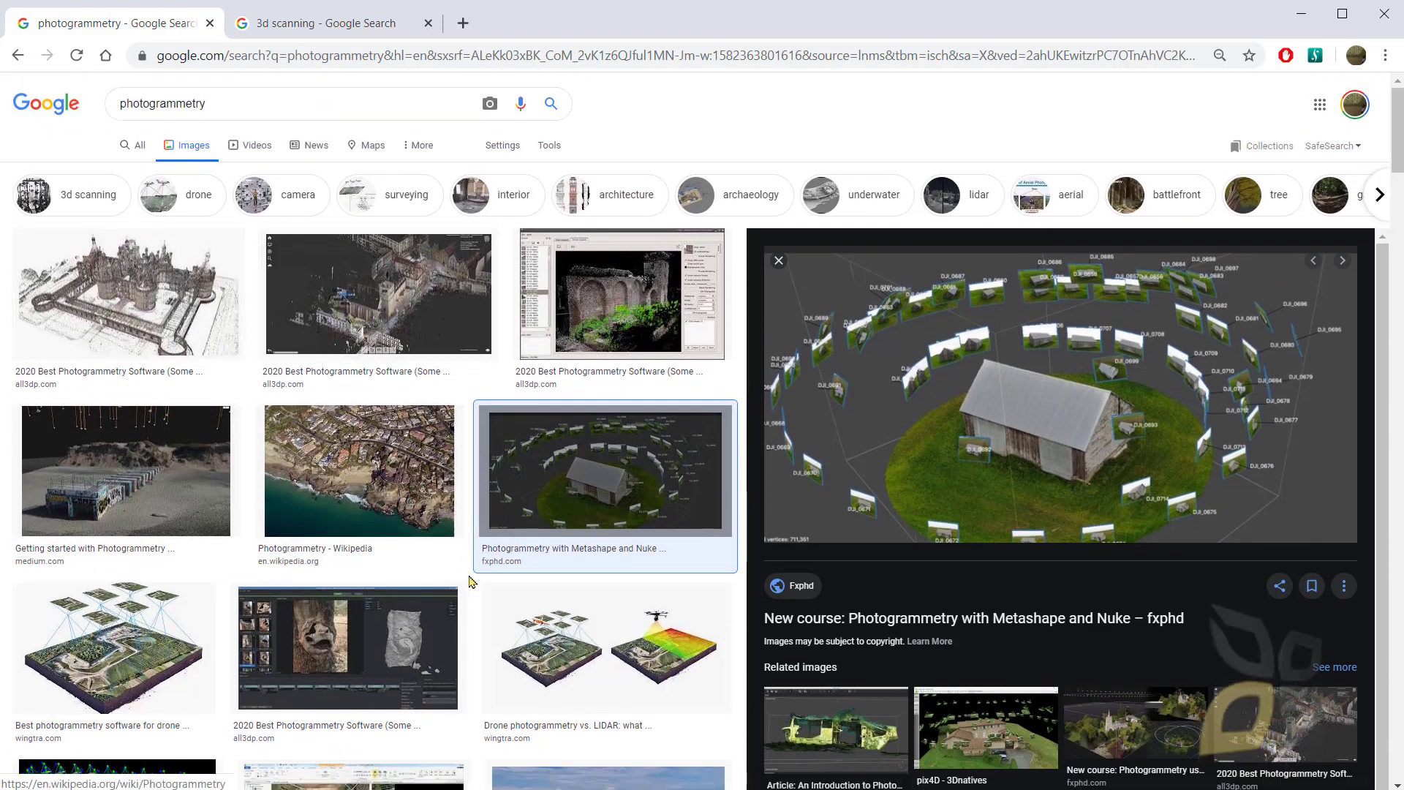
{"action": "scroll", "coordinate": [472, 582], "scroll_direction": "down", "scroll_amount": 2}
{"action": "scroll", "coordinate": [471, 581], "scroll_direction": "up", "scroll_amount": 2}
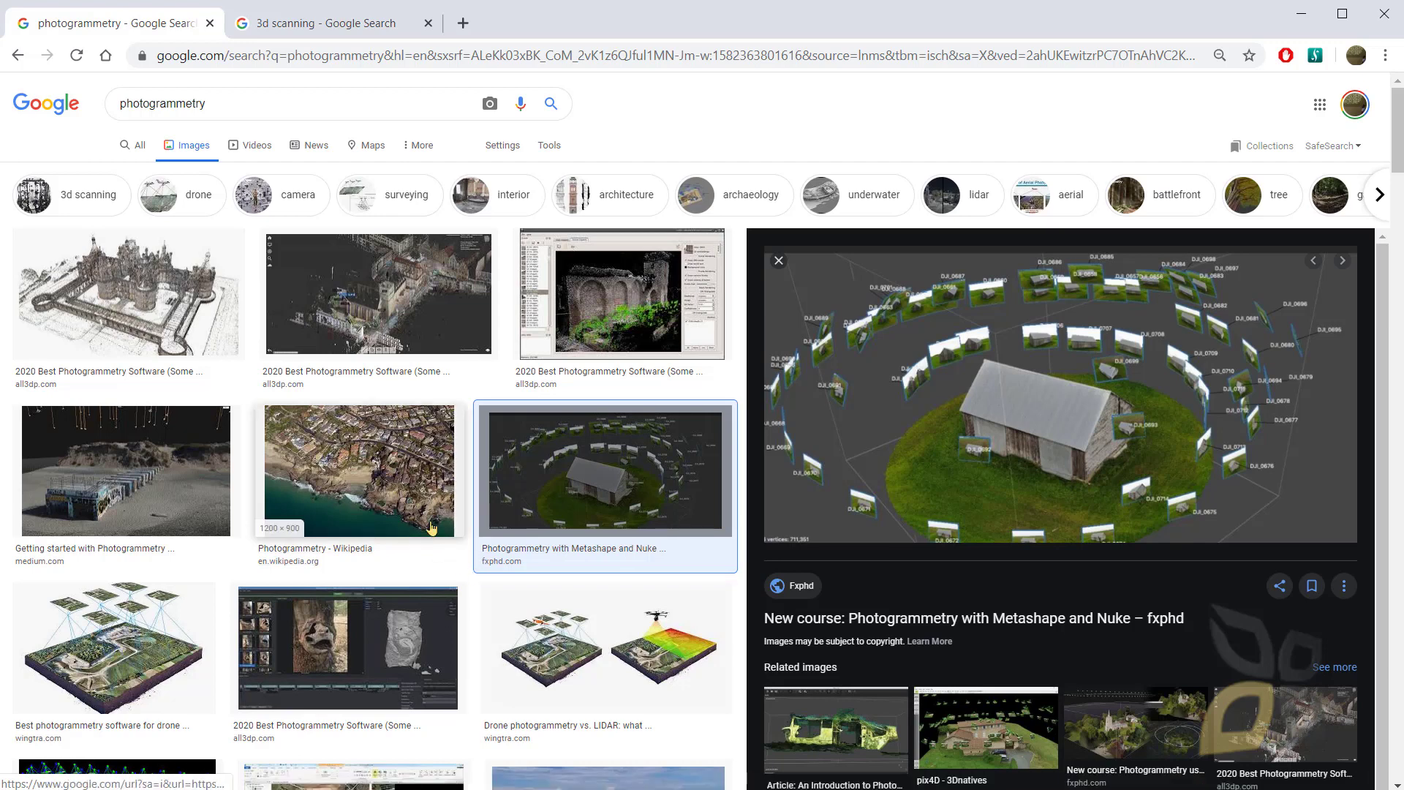
Step: Preview the Prusa '3D scan with just your phone/camera' video from the photogrammetry grid, then show 3d scanning results
{"action": "left_click", "coordinate": [267, 35]}
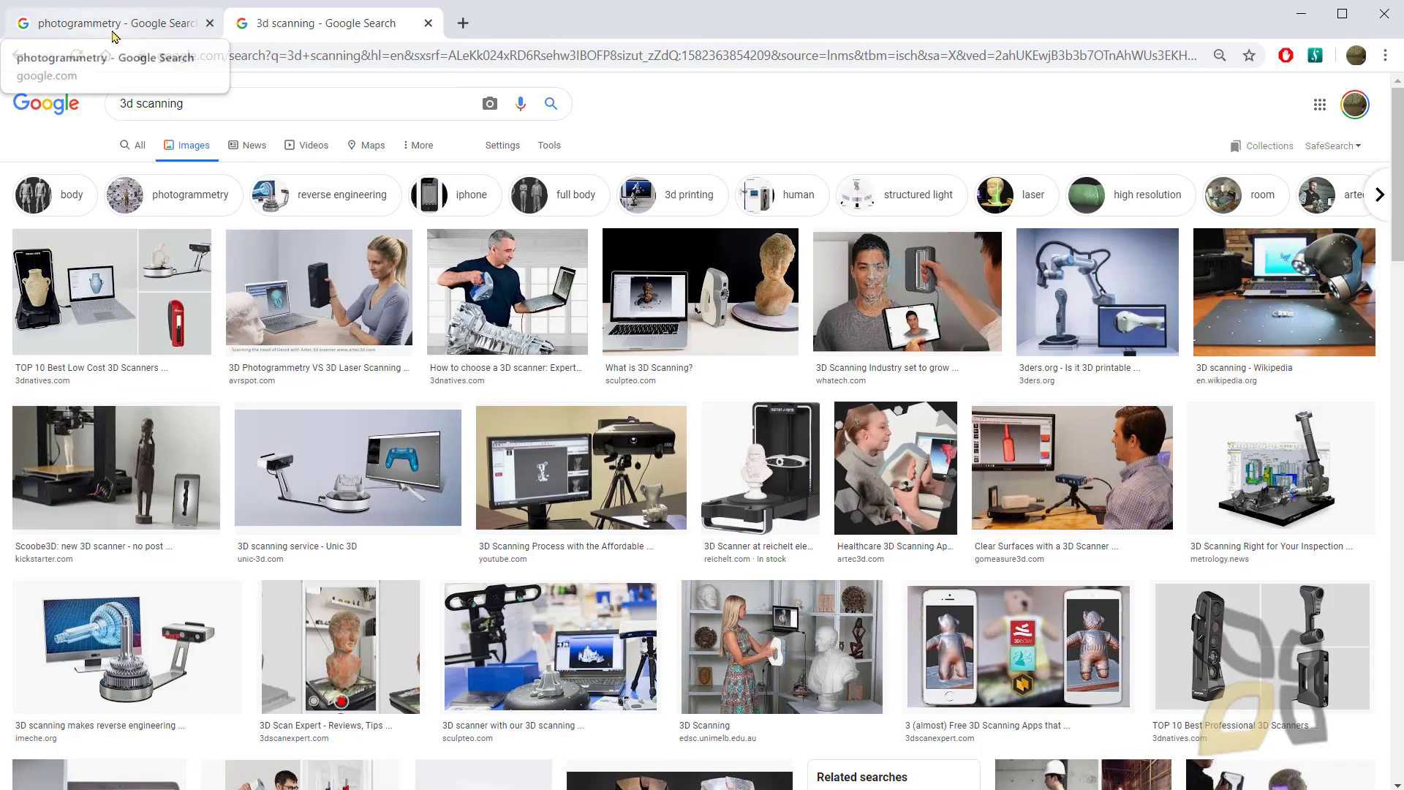
{"action": "left_click", "coordinate": [73, 28]}
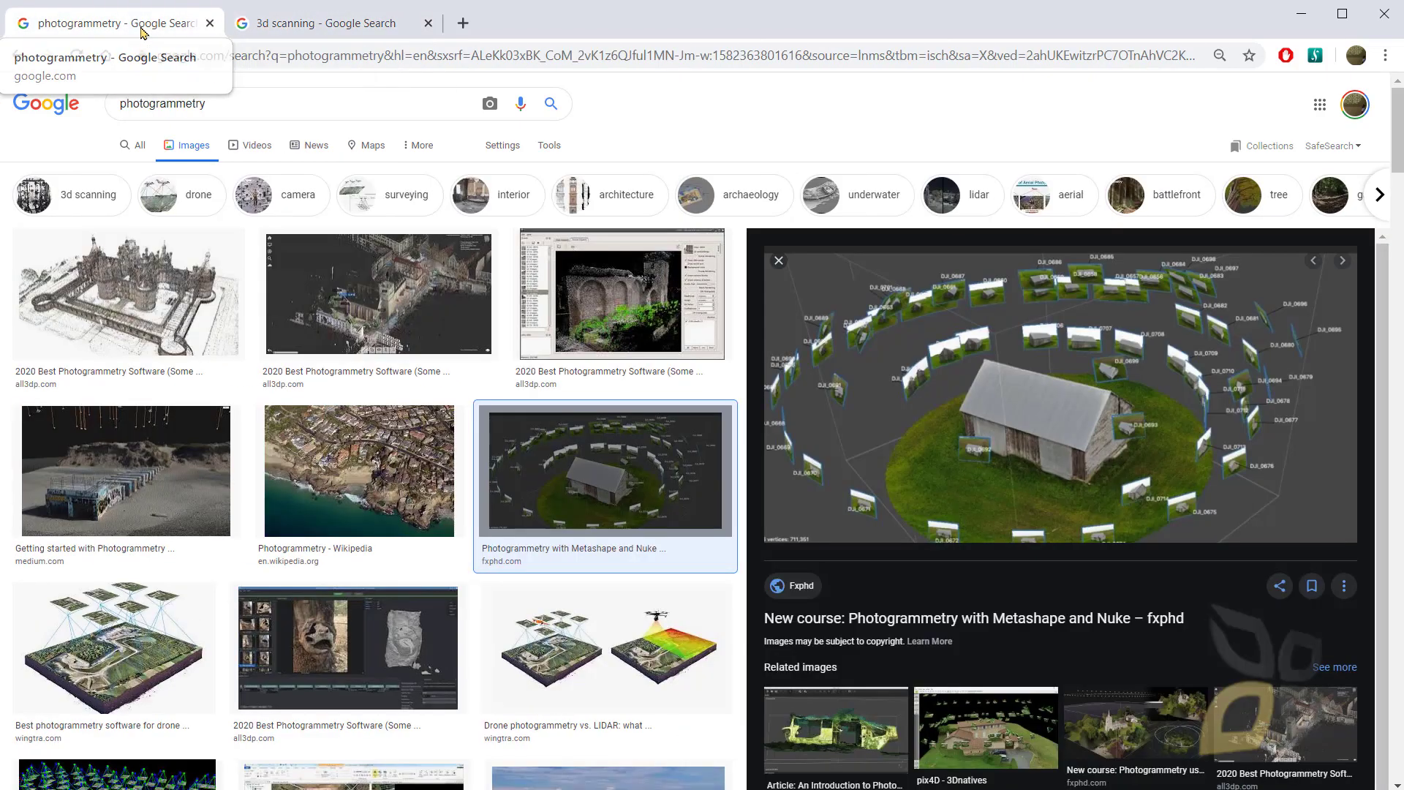
{"action": "double_click", "coordinate": [184, 103]}
{"action": "scroll", "coordinate": [403, 592], "scroll_direction": "down", "scroll_amount": 5}
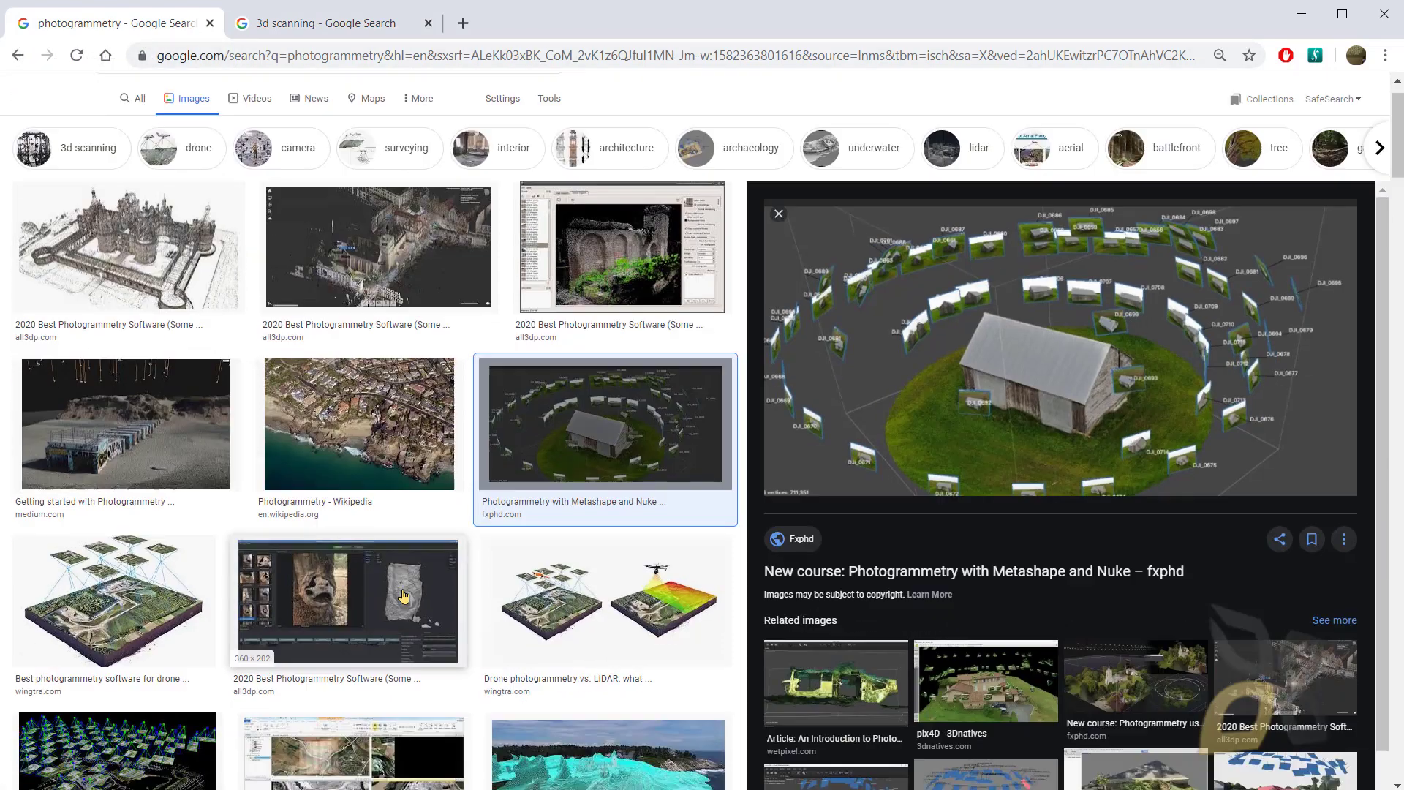
{"action": "scroll", "coordinate": [380, 594], "scroll_direction": "down", "scroll_amount": 3}
{"action": "scroll", "coordinate": [269, 591], "scroll_direction": "down", "scroll_amount": 3}
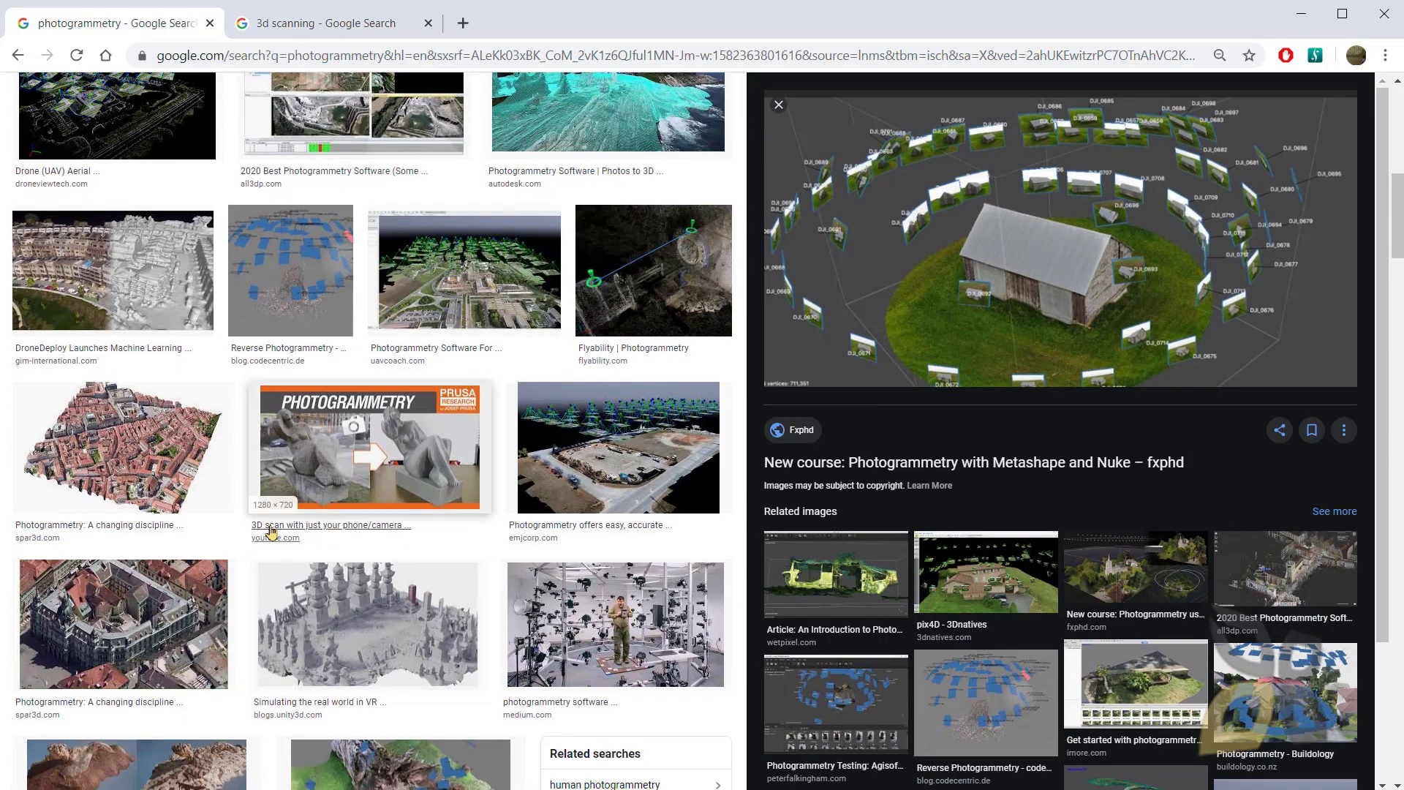
{"action": "left_click", "coordinate": [347, 510]}
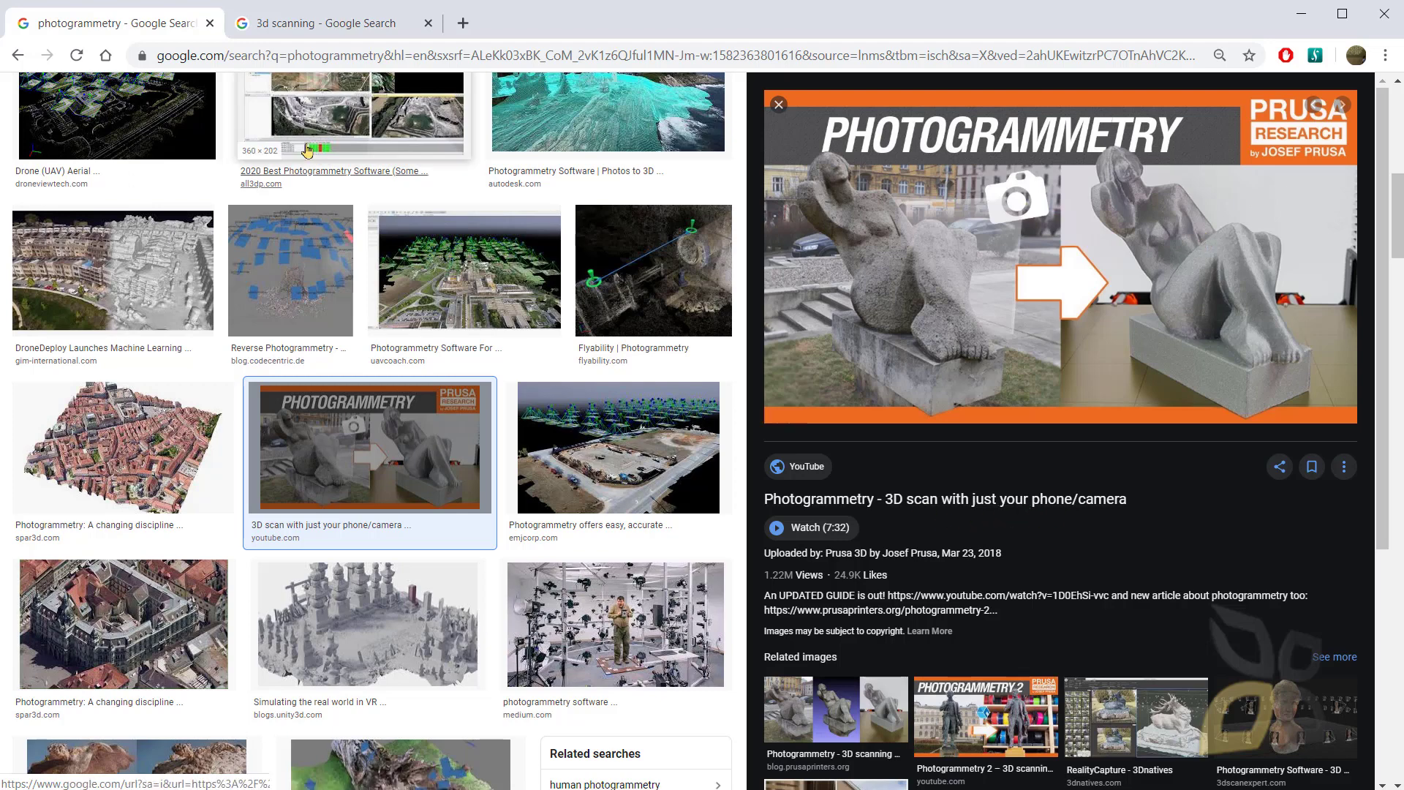
{"action": "left_click", "coordinate": [322, 23]}
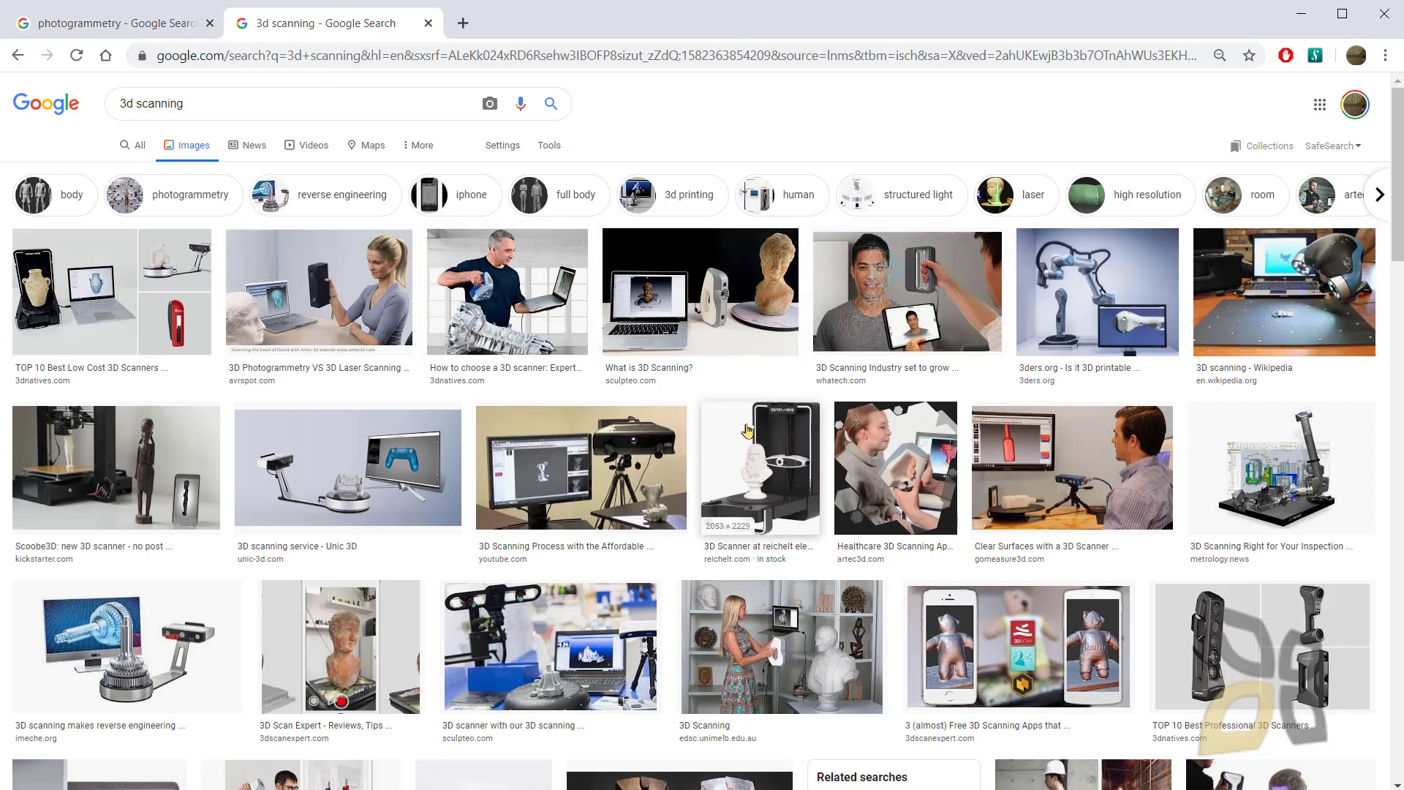
Step: Preview the Unic 3D scanner image, then the WhaTech face-scanning image
{"action": "scroll", "coordinate": [478, 478], "scroll_direction": "down", "scroll_amount": 1}
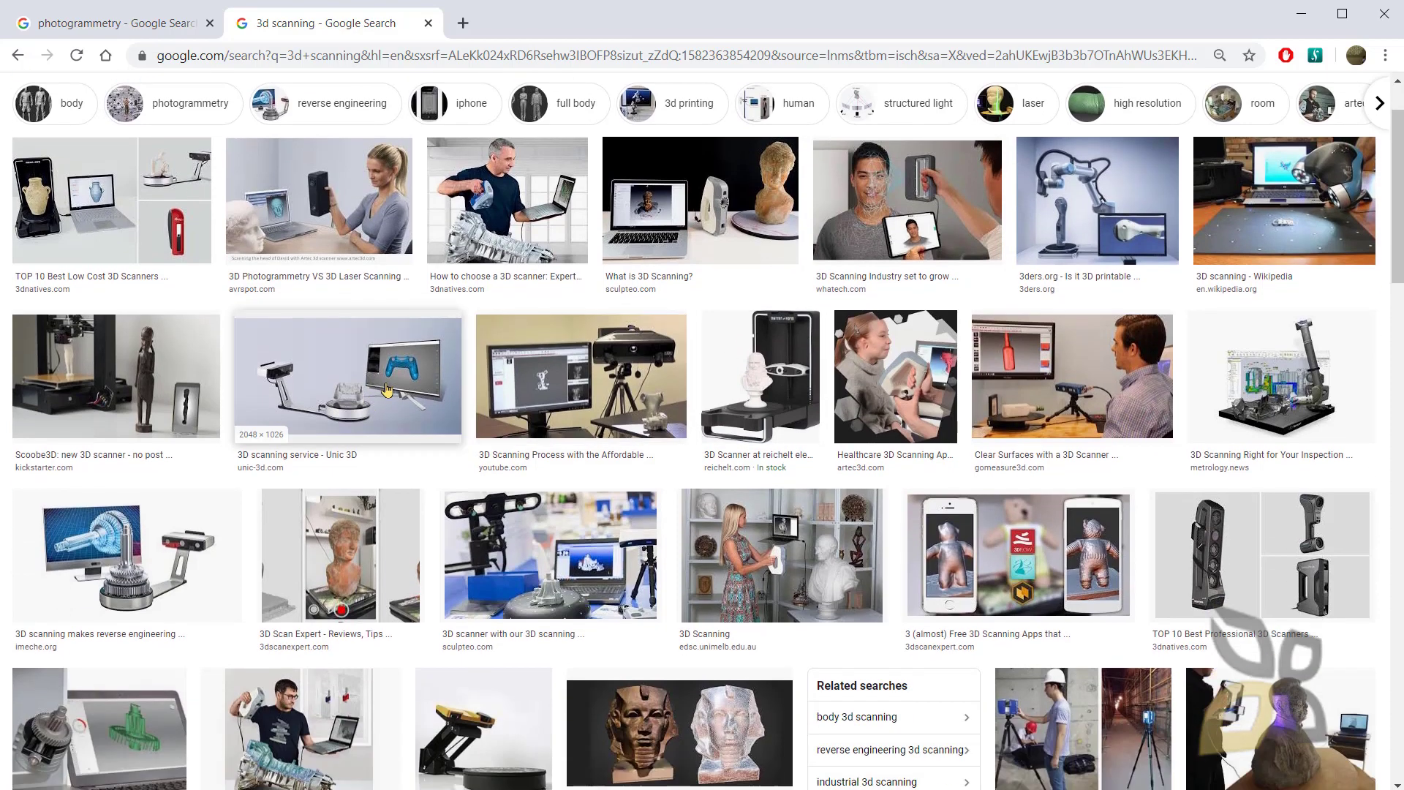
{"action": "left_click", "coordinate": [387, 391]}
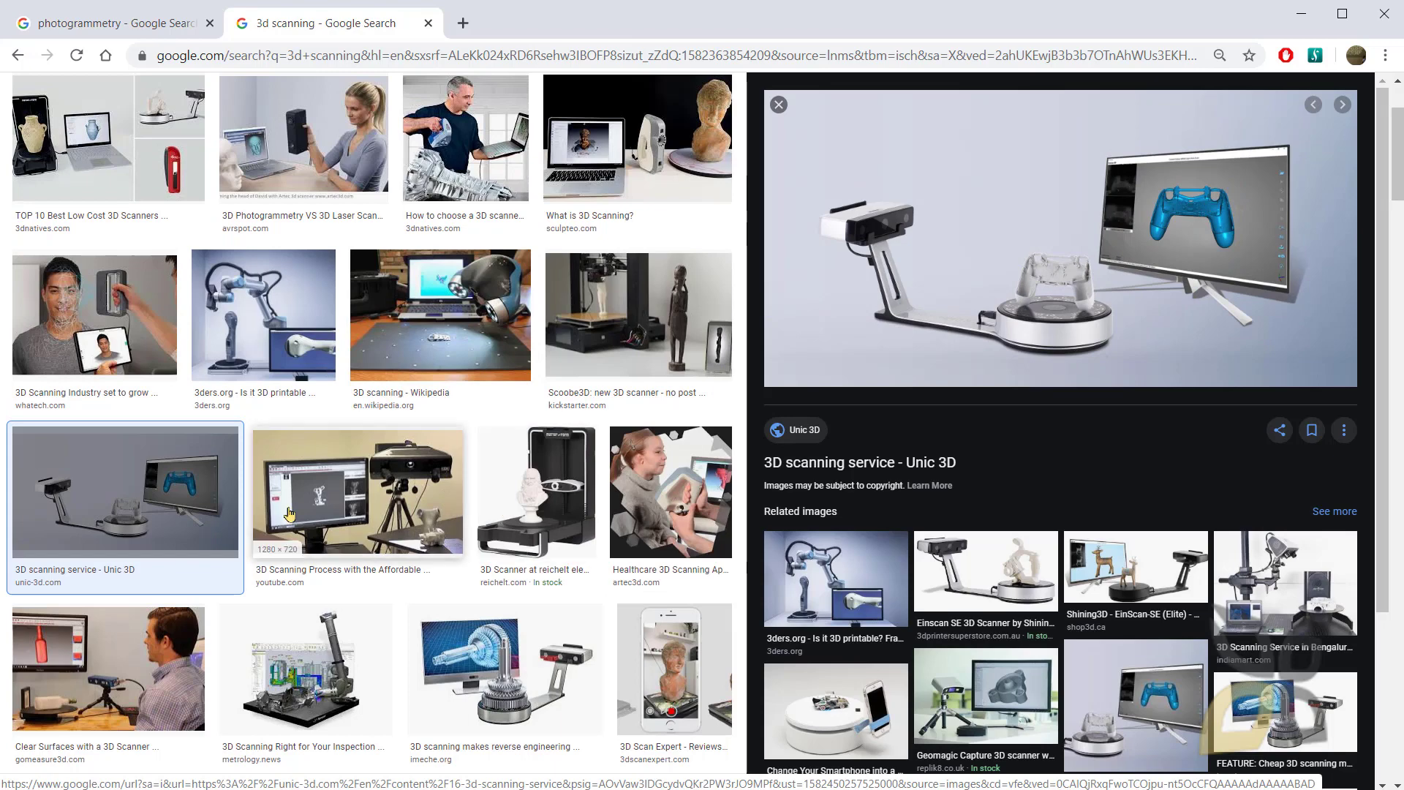
{"action": "left_click", "coordinate": [77, 339]}
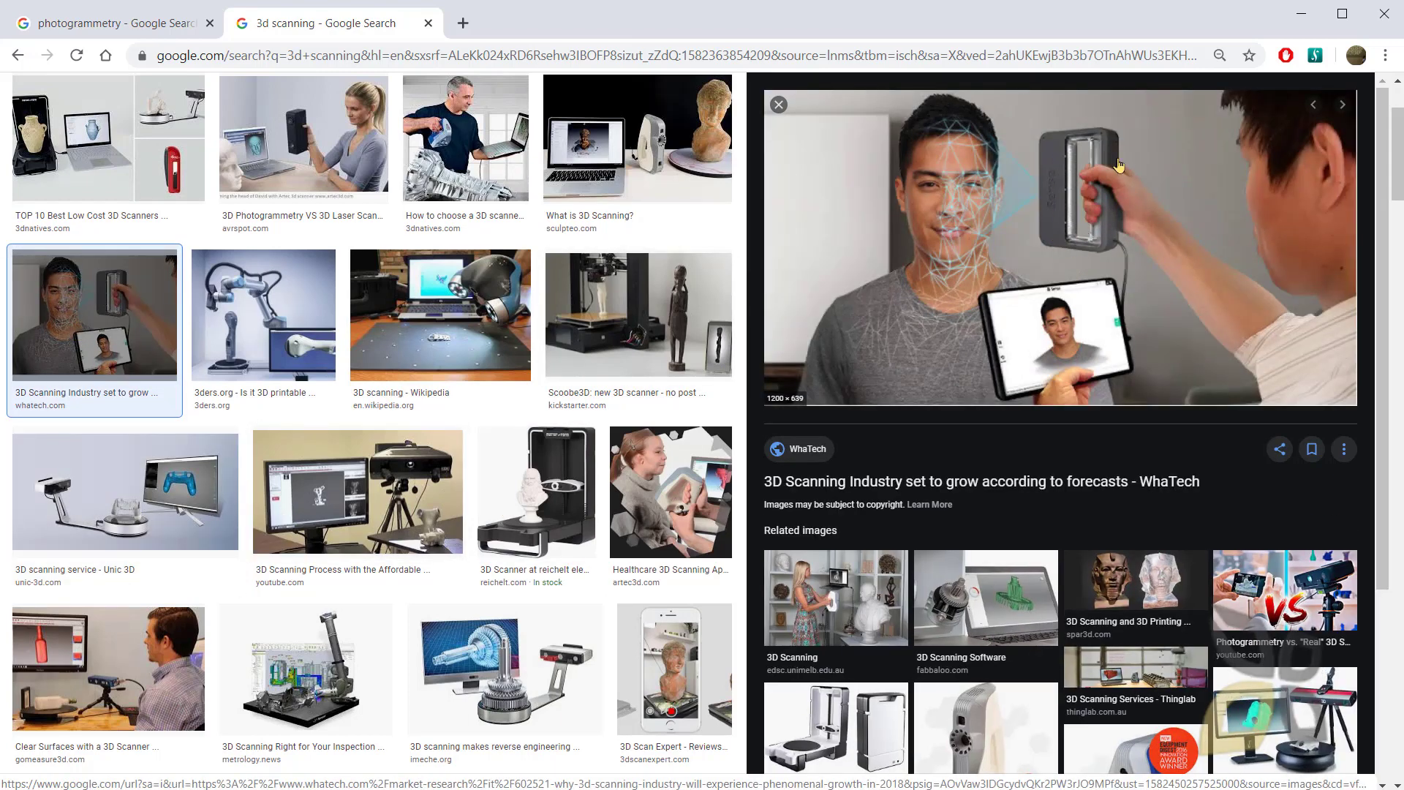
{"action": "scroll", "coordinate": [387, 540], "scroll_direction": "down", "scroll_amount": 4}
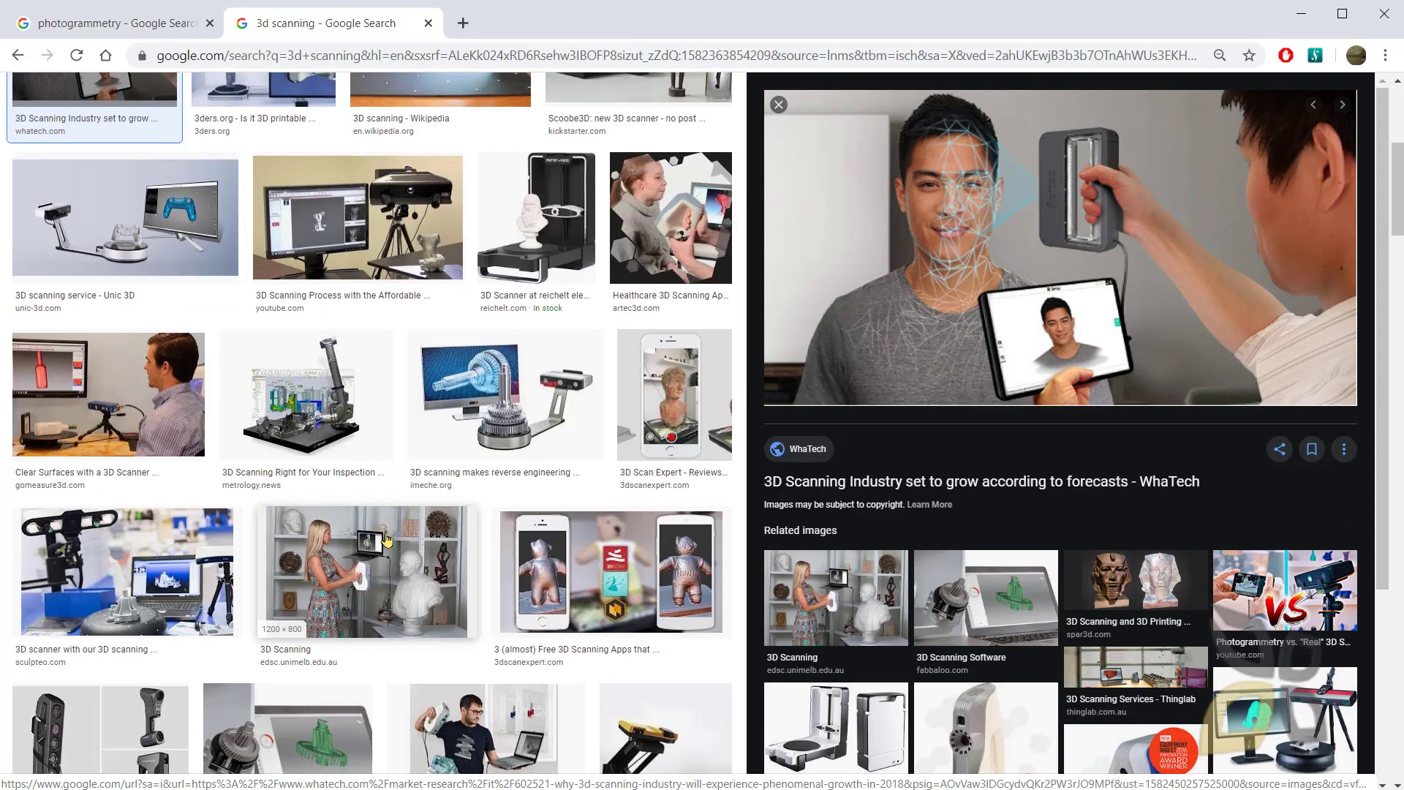
{"action": "scroll", "coordinate": [387, 556], "scroll_direction": "up", "scroll_amount": 6}
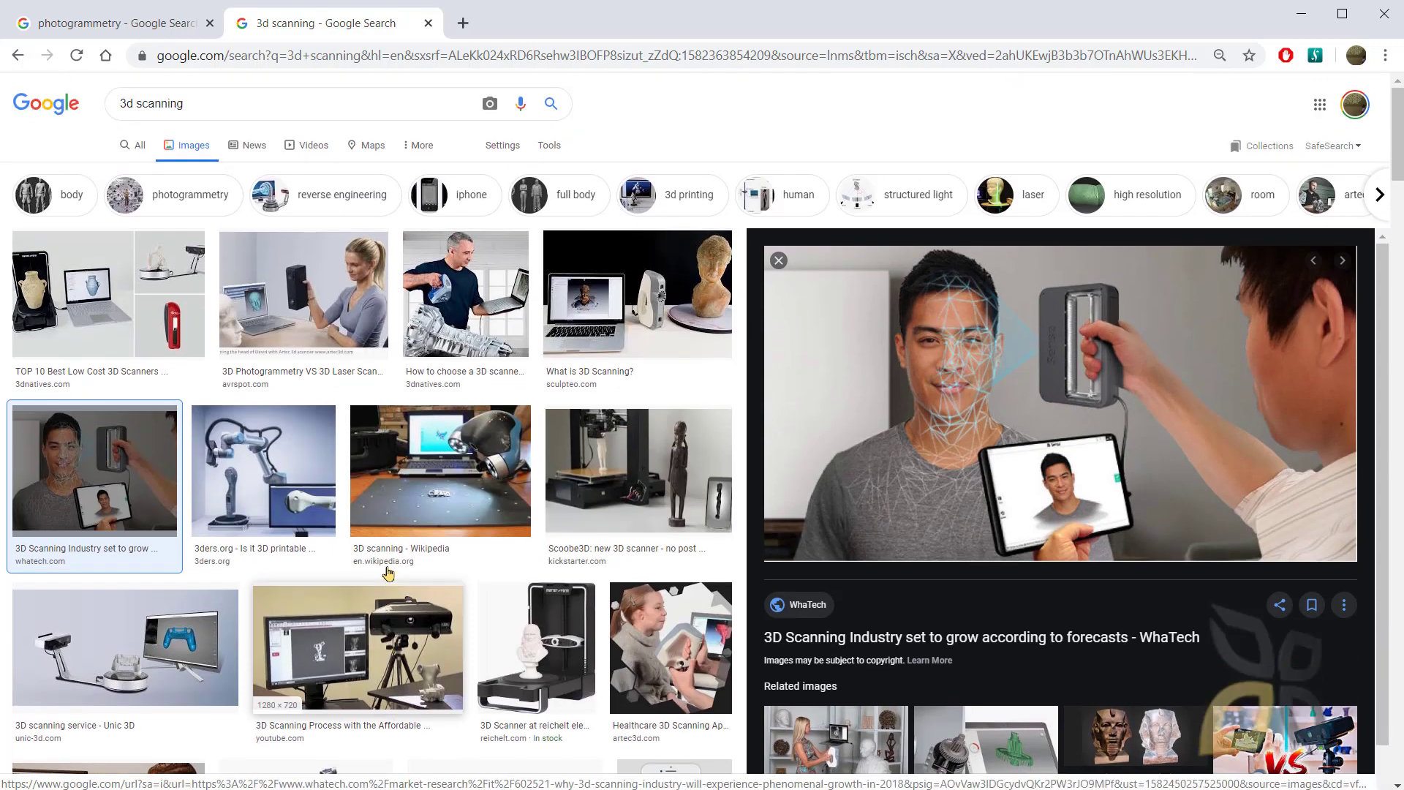
Step: Return to the photogrammetry results and scroll back to the top beside the Prusa video preview
{"action": "left_click", "coordinate": [142, 26]}
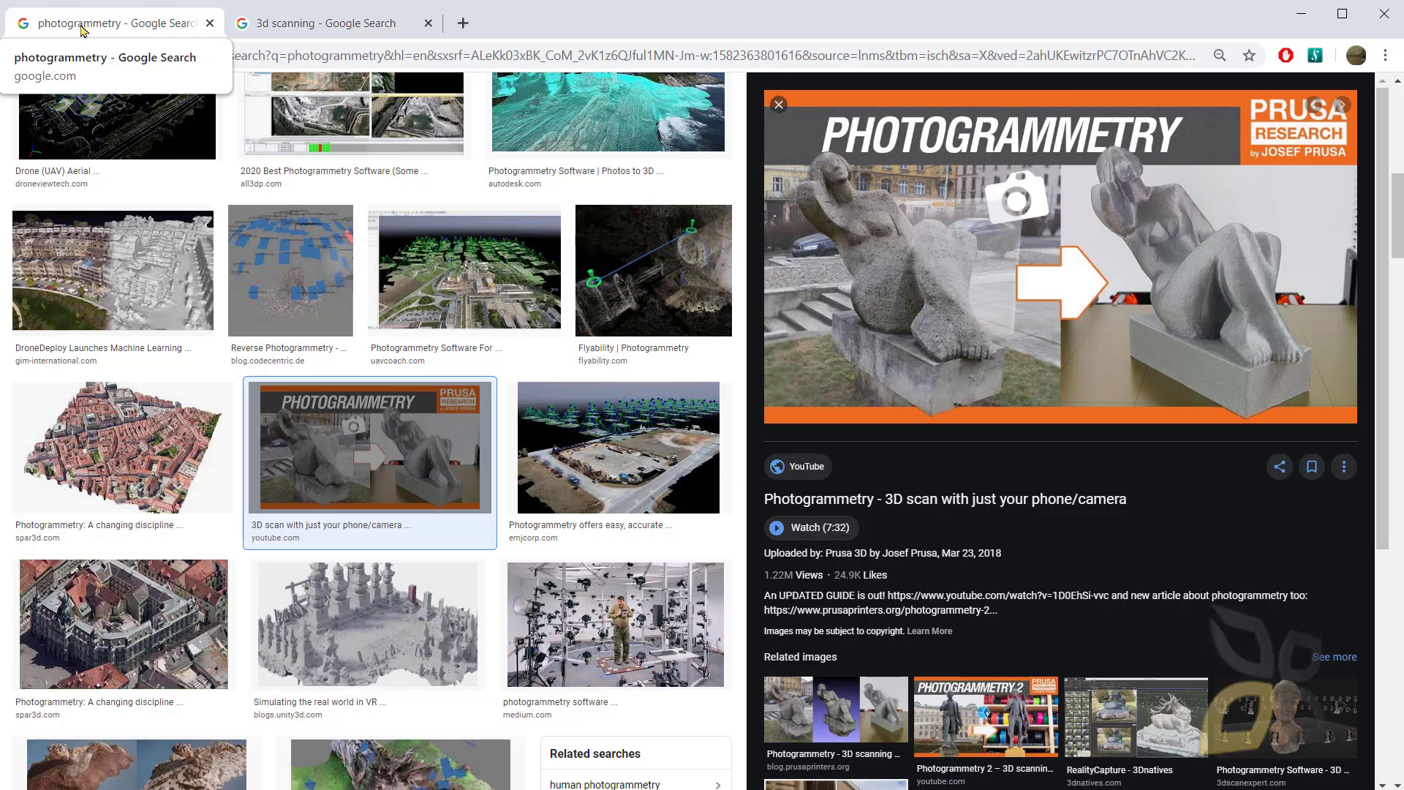
{"action": "scroll", "coordinate": [187, 390], "scroll_direction": "up", "scroll_amount": 3}
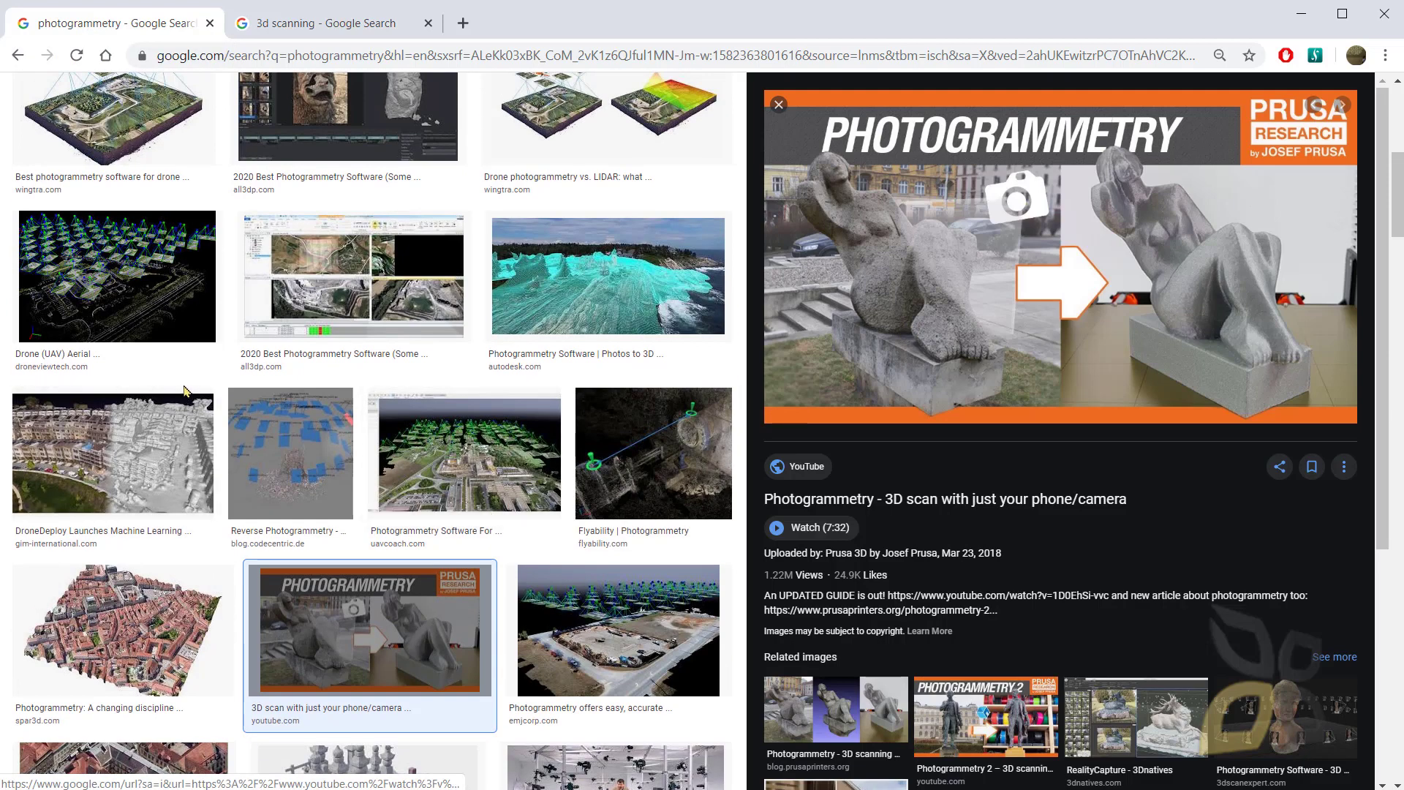
{"action": "left_click", "coordinate": [324, 25]}
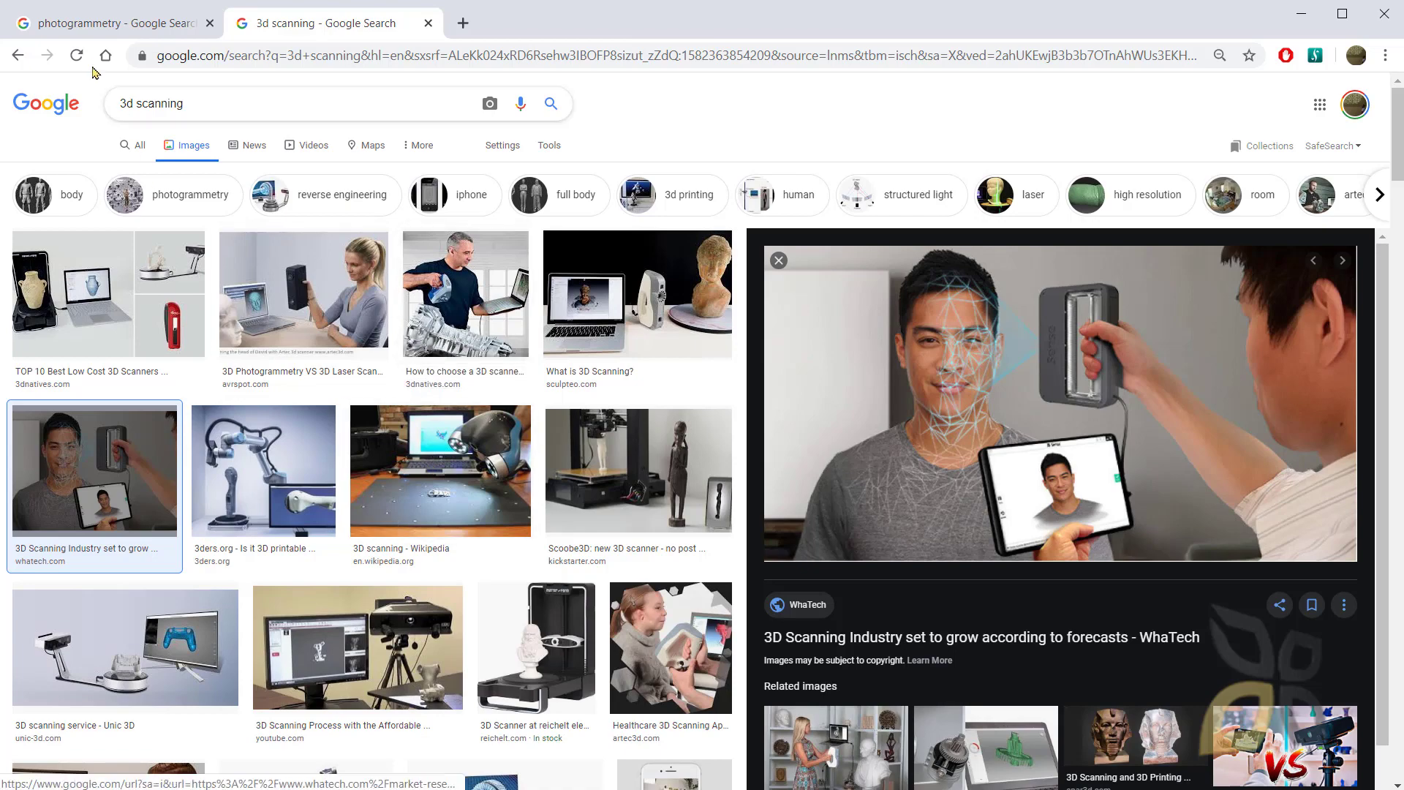
{"action": "left_click", "coordinate": [100, 33]}
{"action": "scroll", "coordinate": [171, 414], "scroll_direction": "up", "scroll_amount": 2}
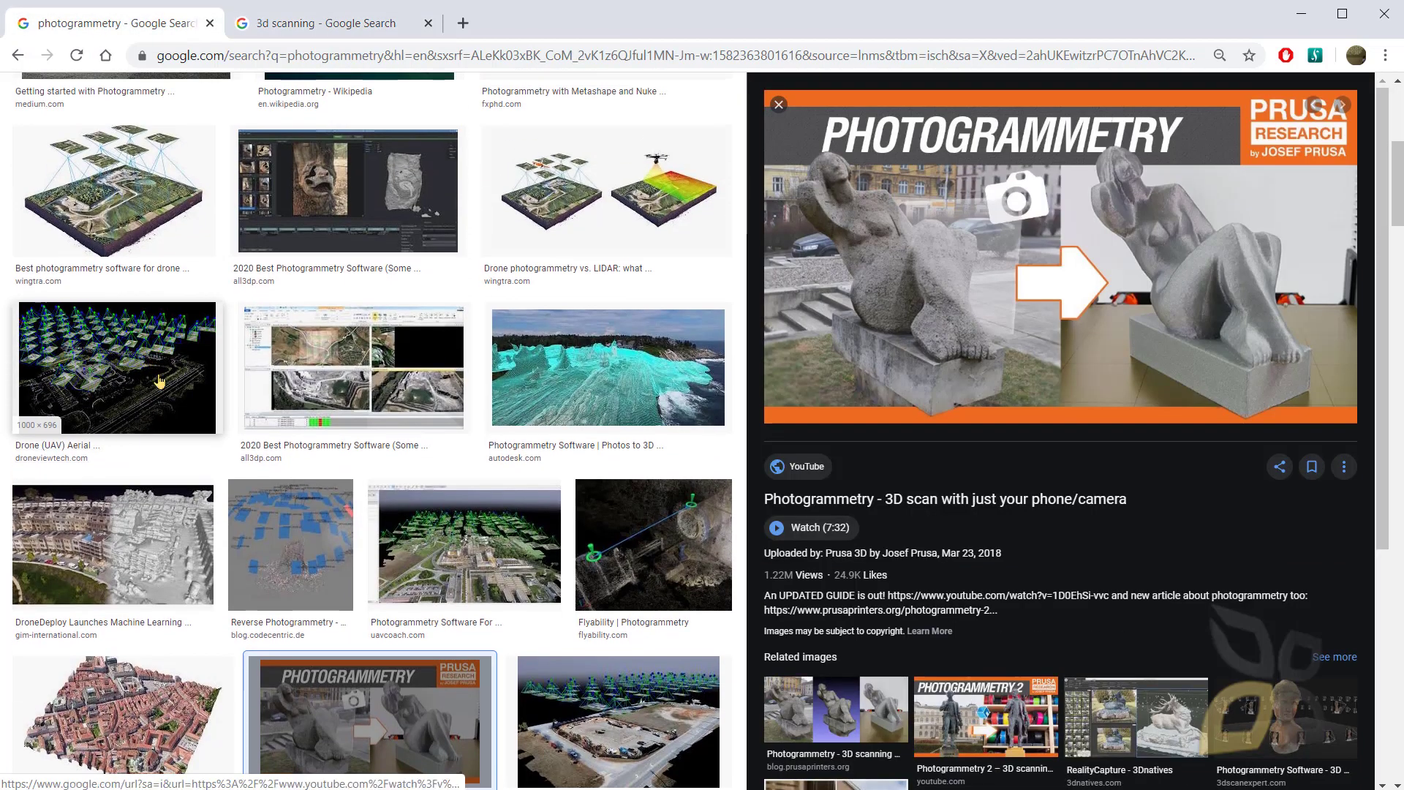
{"action": "scroll", "coordinate": [173, 417], "scroll_direction": "up", "scroll_amount": 1}
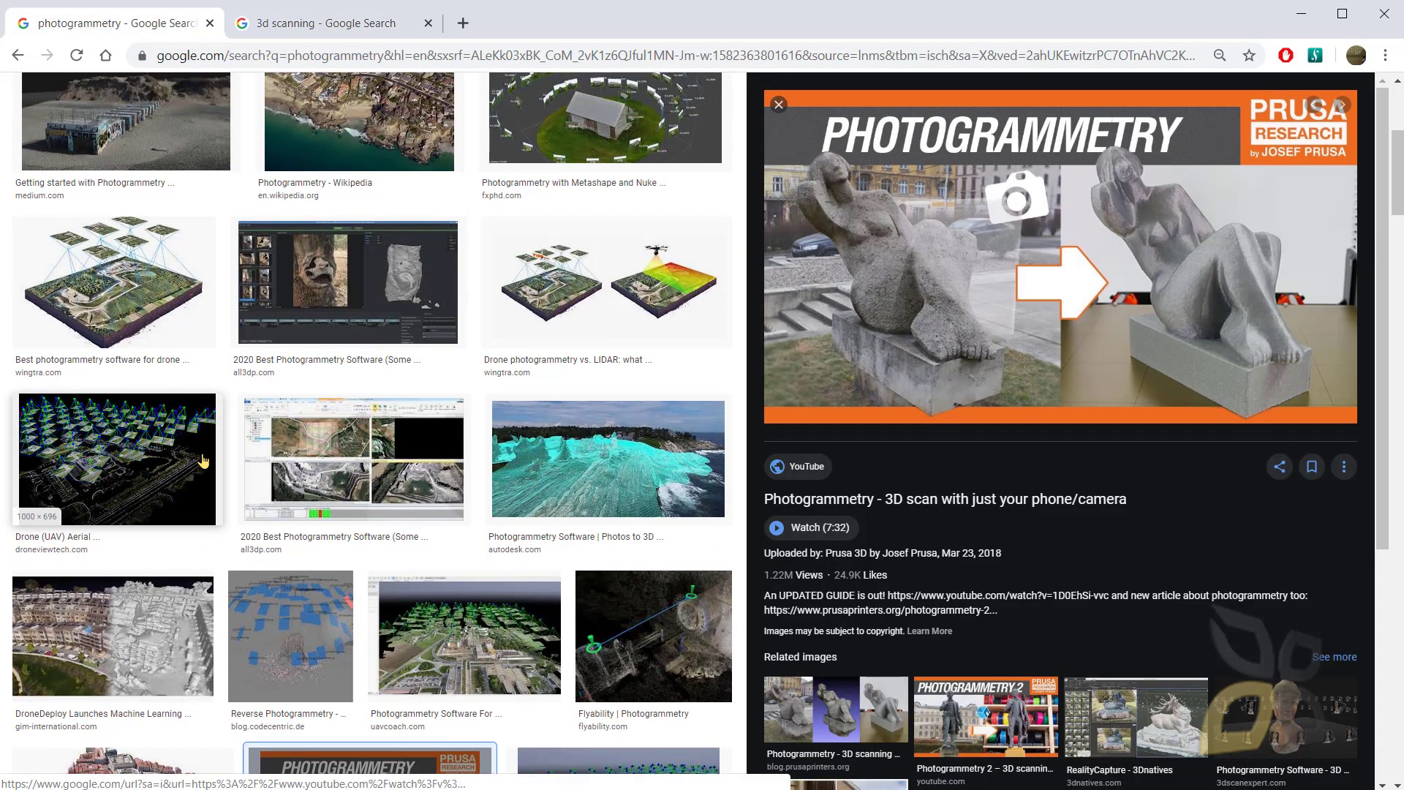
{"action": "scroll", "coordinate": [203, 460], "scroll_direction": "up", "scroll_amount": 5}
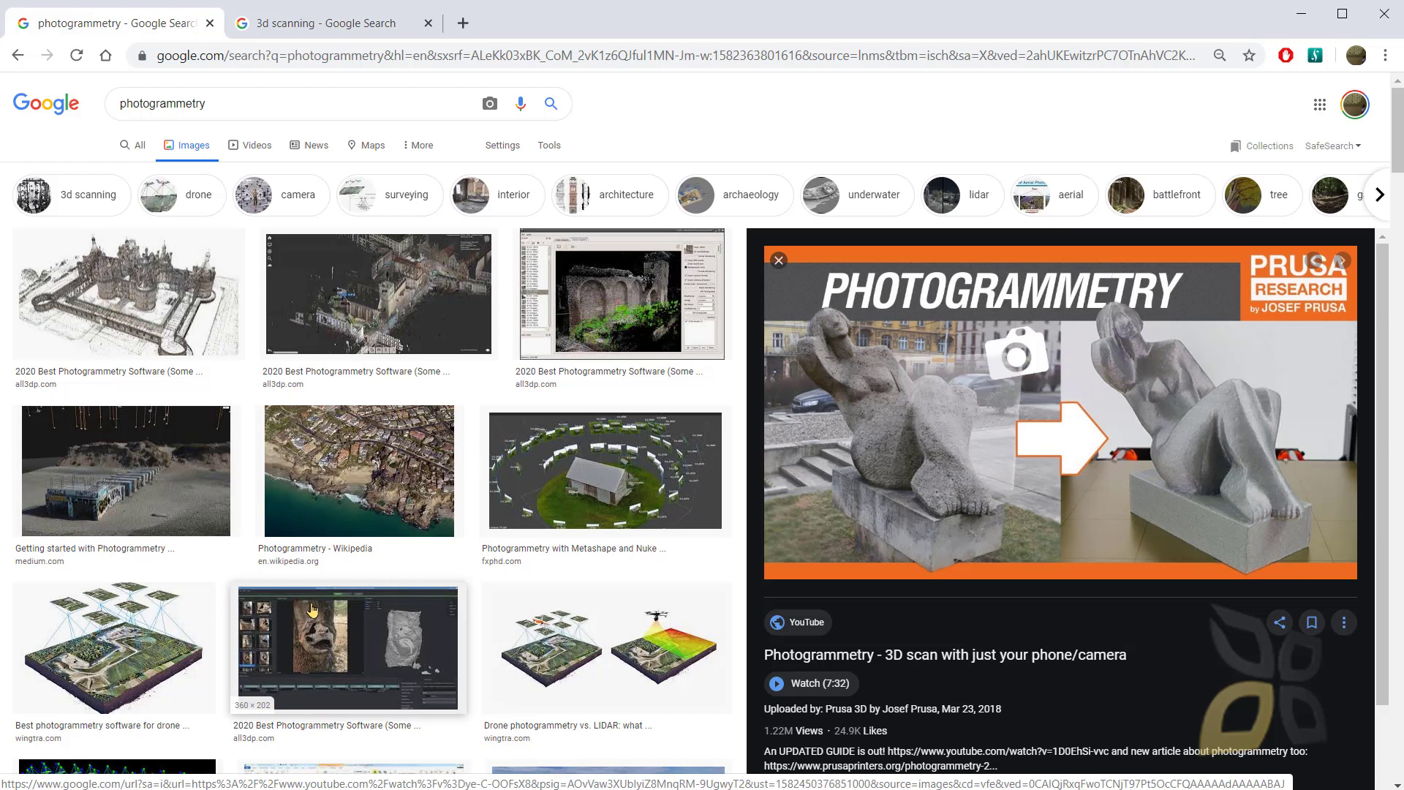
Step: Google '3df zephyr' in a new browser tab
{"action": "left_click", "coordinate": [463, 22]}
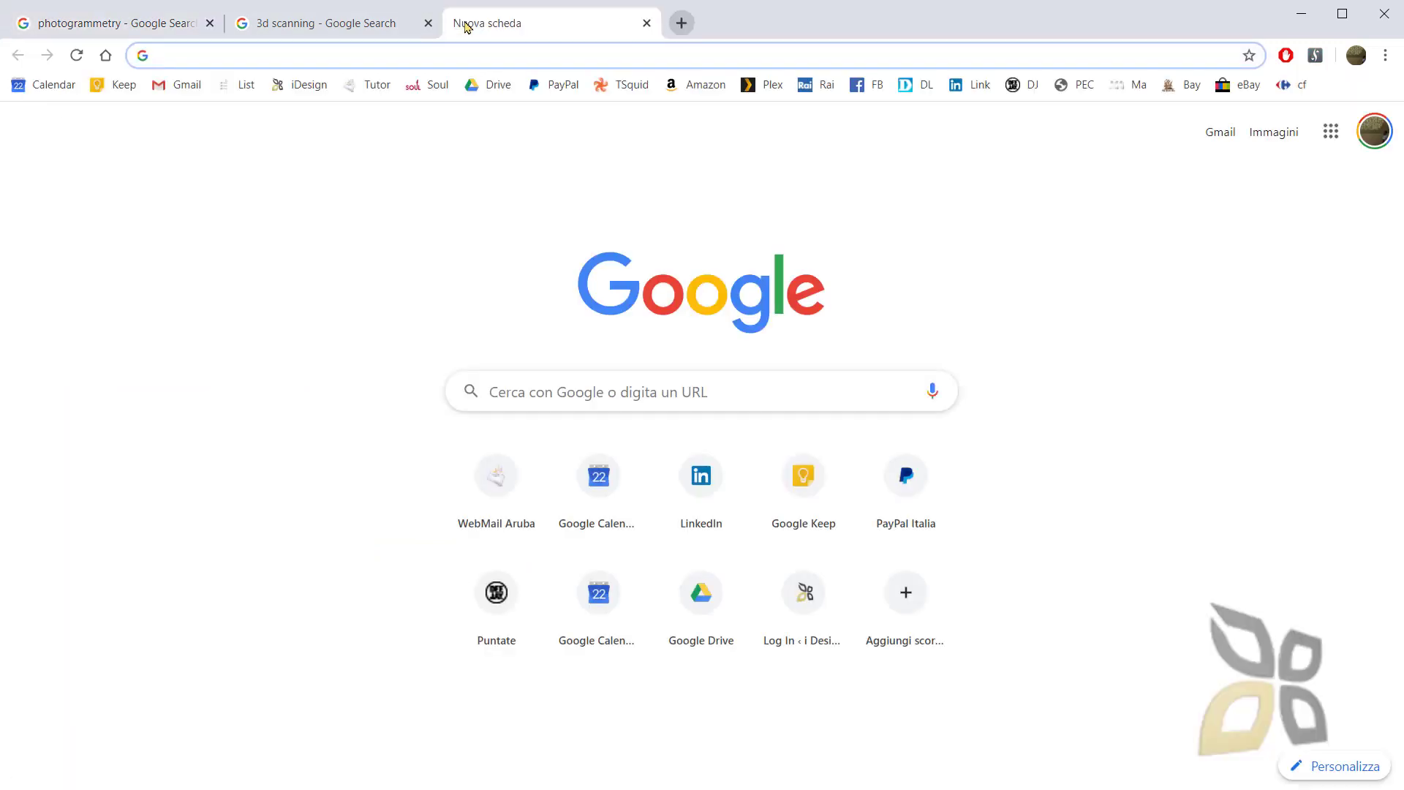
{"action": "type", "text": "3d"}
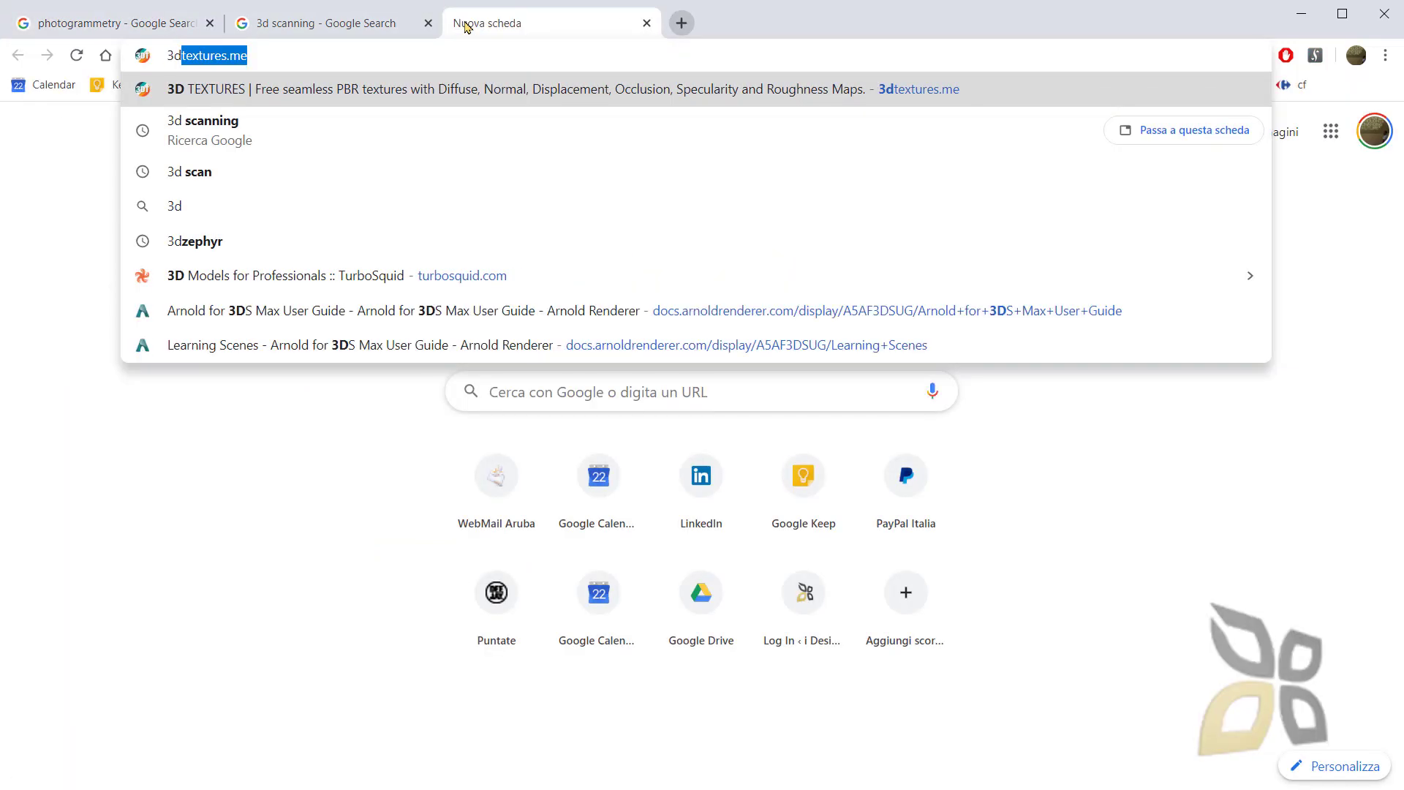
{"action": "type", "text": "f"}
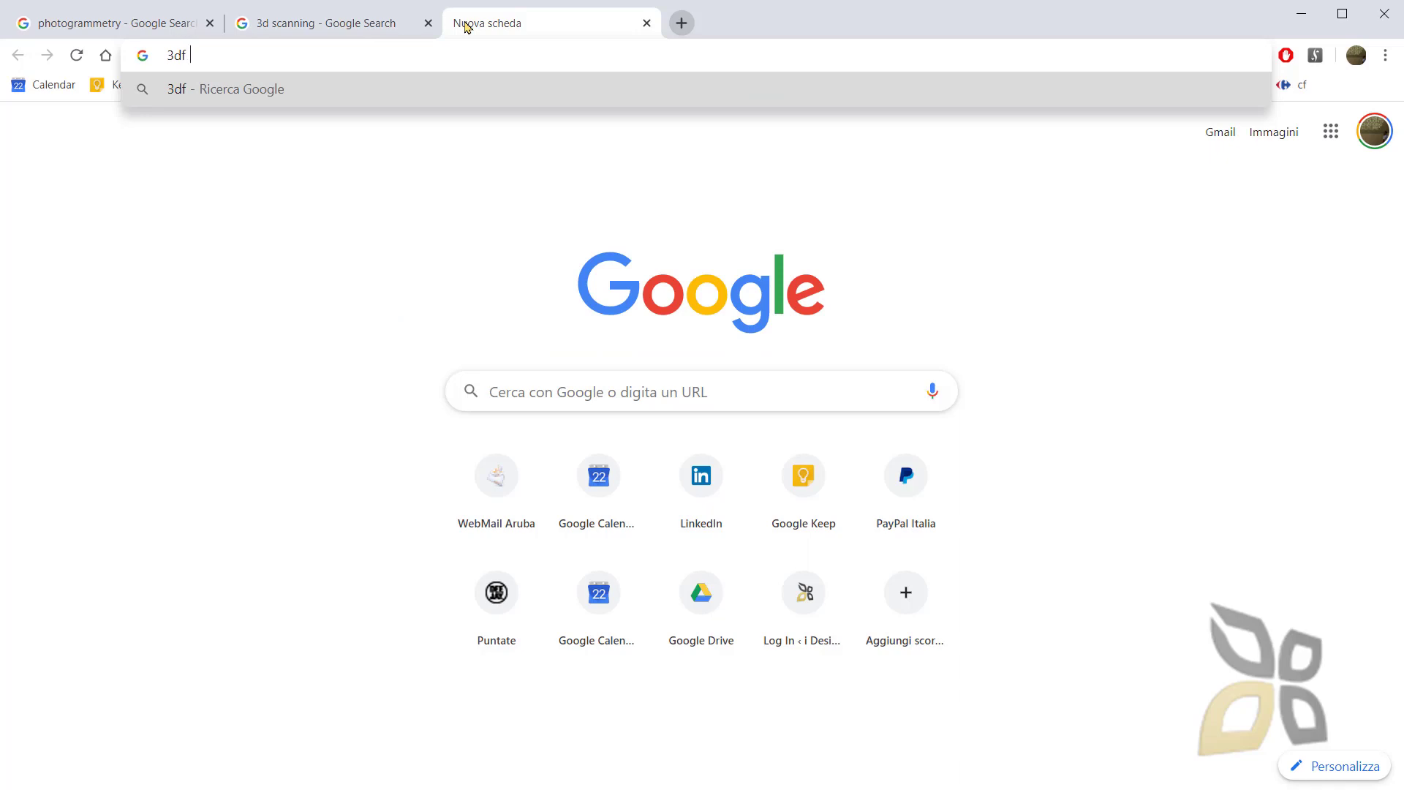
{"action": "type", "text": " z"}
{"action": "type", "text": "ephy"}
{"action": "type", "text": "r"}
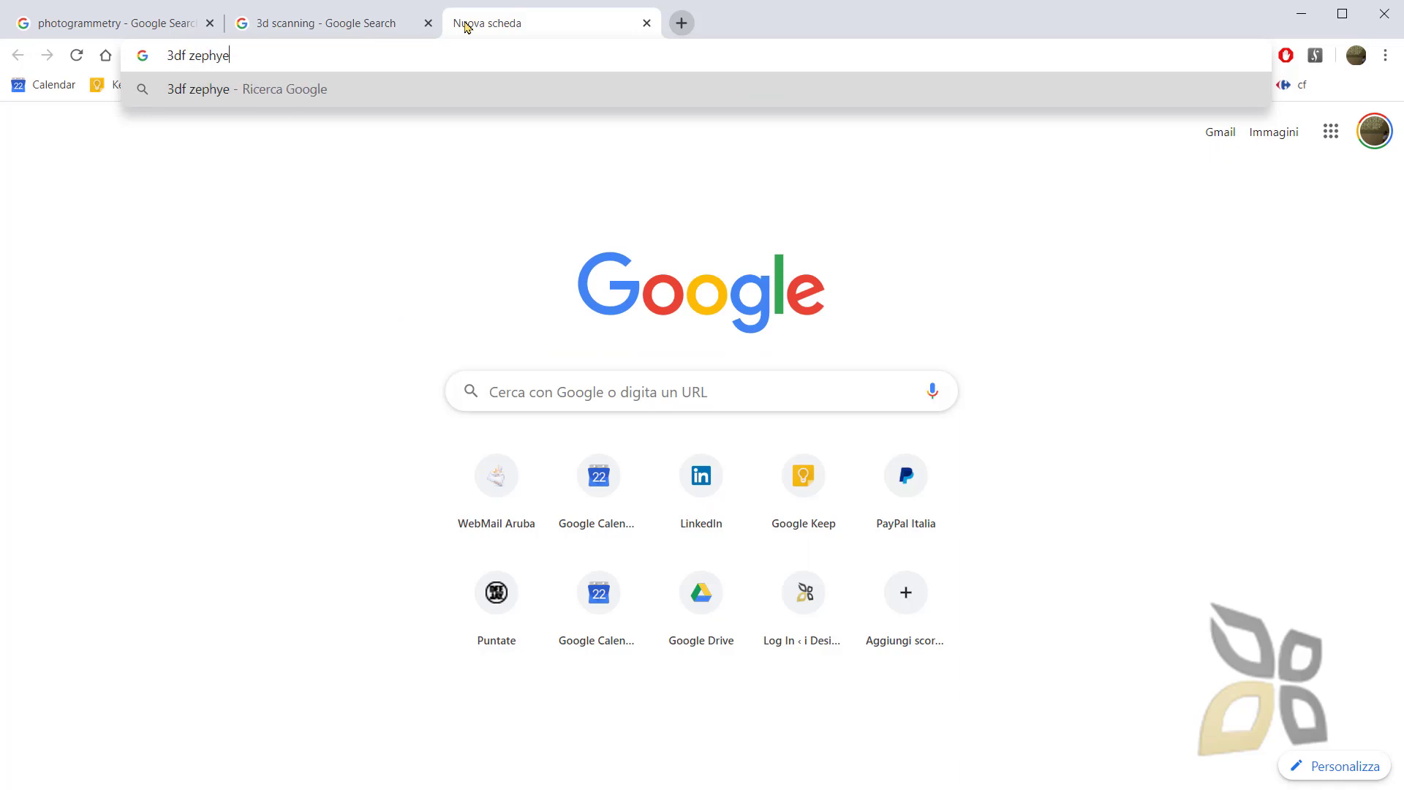
{"action": "key", "text": "Return"}
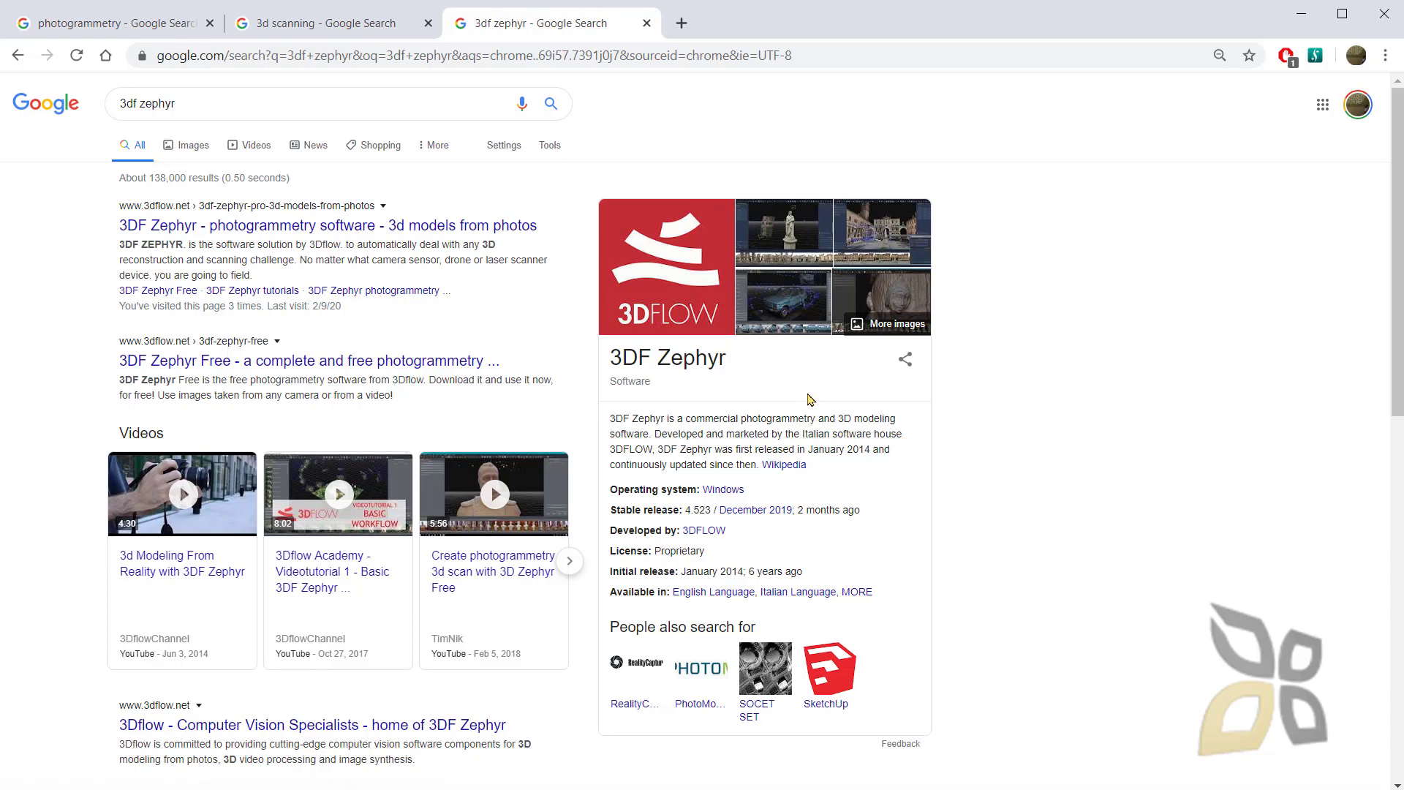
Step: Open the '3DF Zephyr - photogrammetry software' result and look over the 3dflow.net page and its menus
{"action": "left_click", "coordinate": [223, 228]}
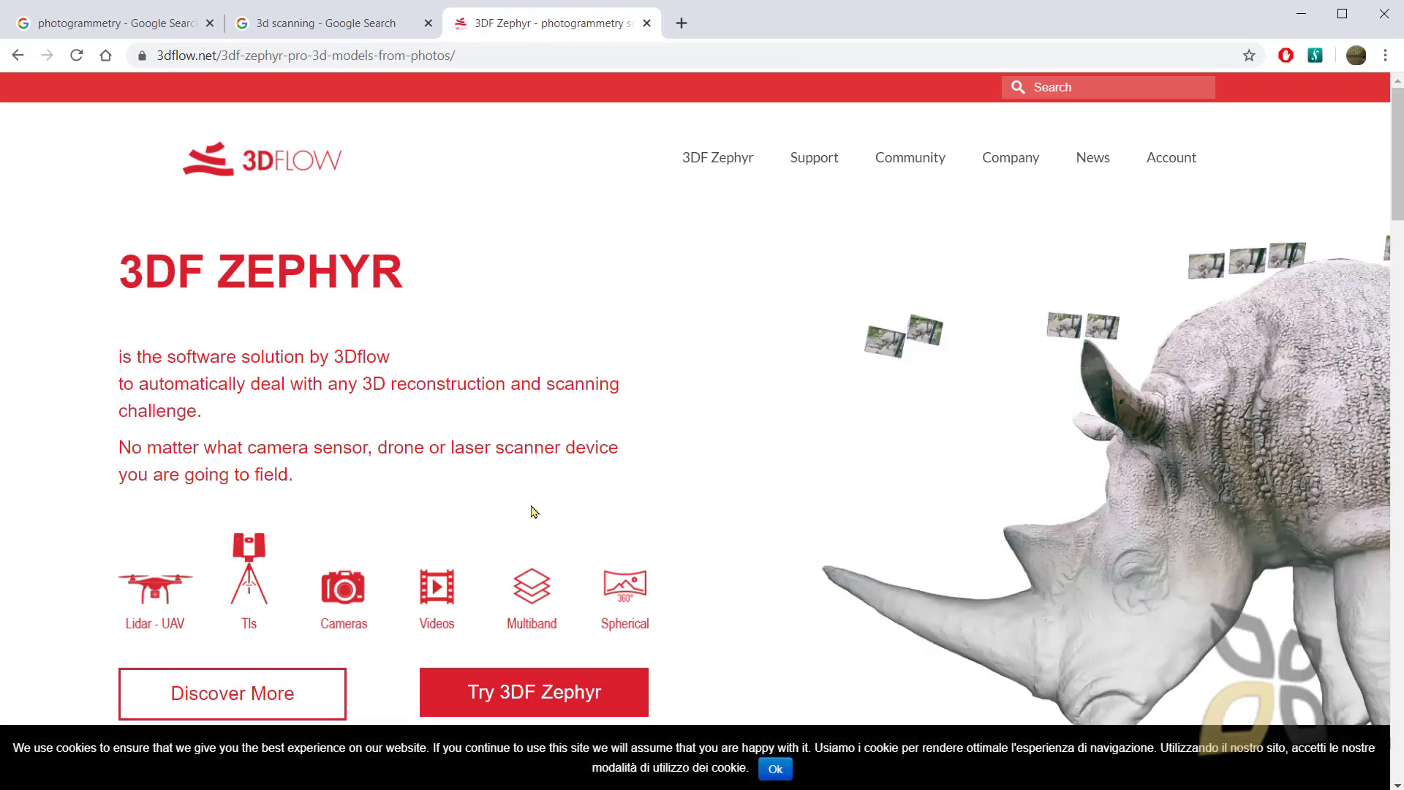
{"action": "scroll", "coordinate": [540, 479], "scroll_direction": "down", "scroll_amount": 3}
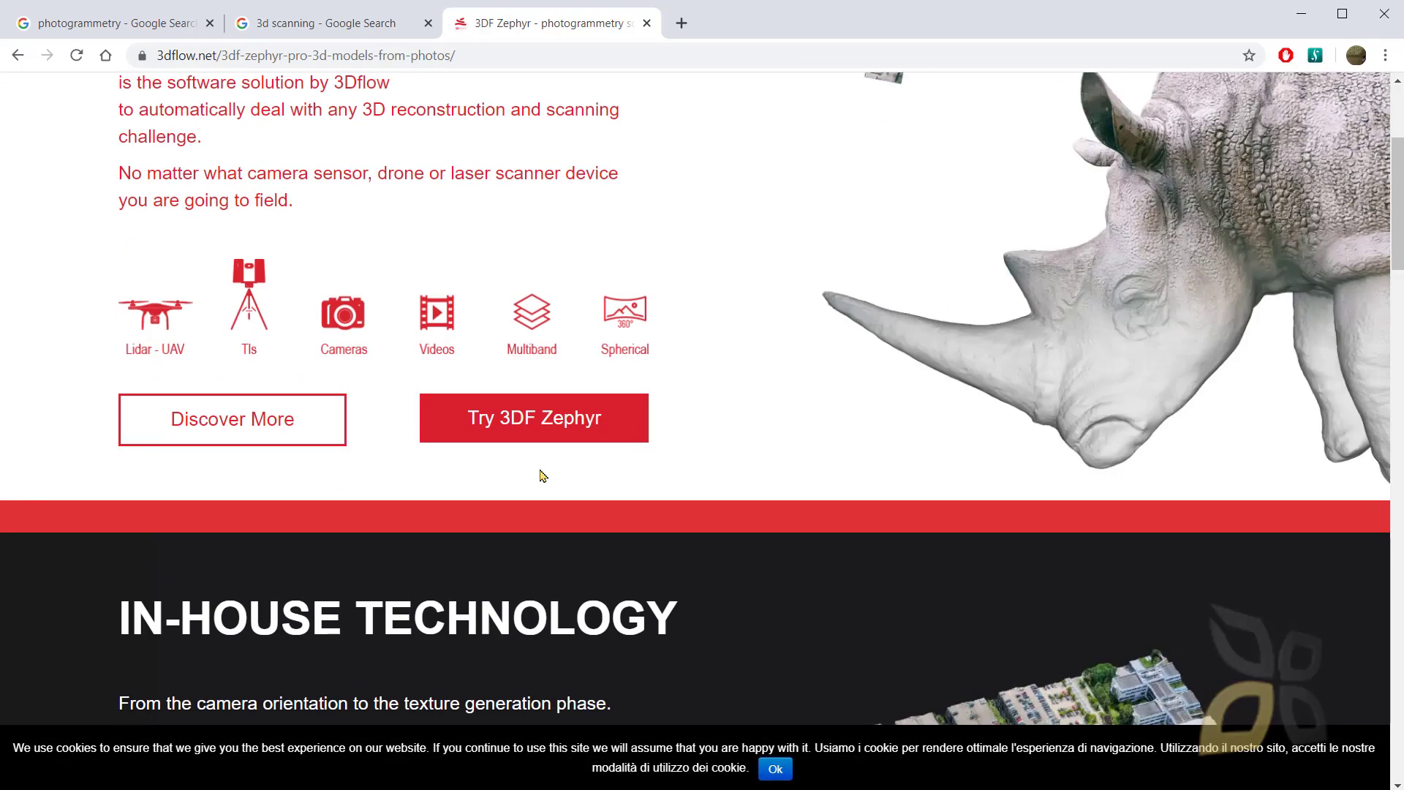
{"action": "scroll", "coordinate": [542, 482], "scroll_direction": "up", "scroll_amount": 2}
{"action": "scroll", "coordinate": [542, 483], "scroll_direction": "up", "scroll_amount": 1}
{"action": "scroll", "coordinate": [540, 484], "scroll_direction": "up", "scroll_amount": 2}
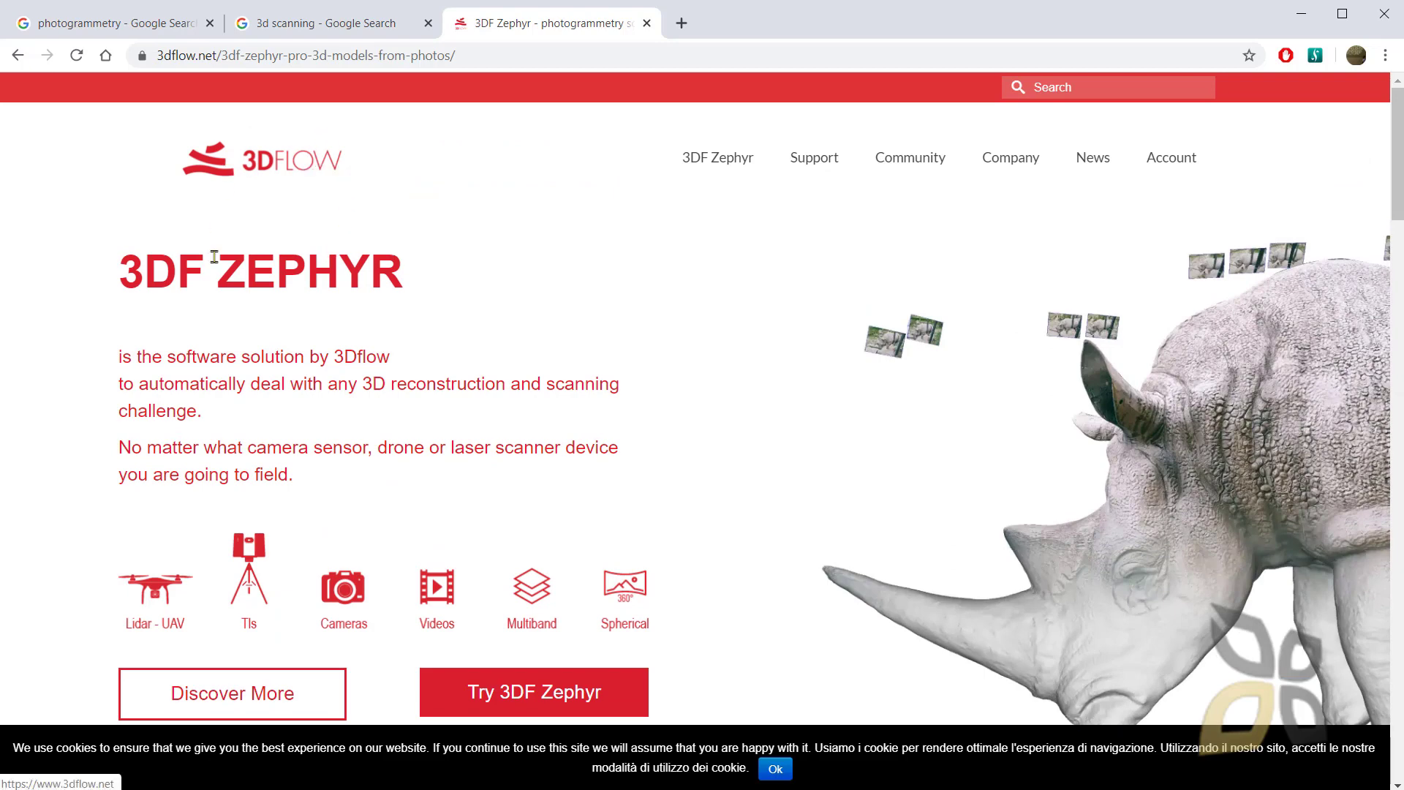
{"action": "mouse_move", "coordinate": [822, 167]}
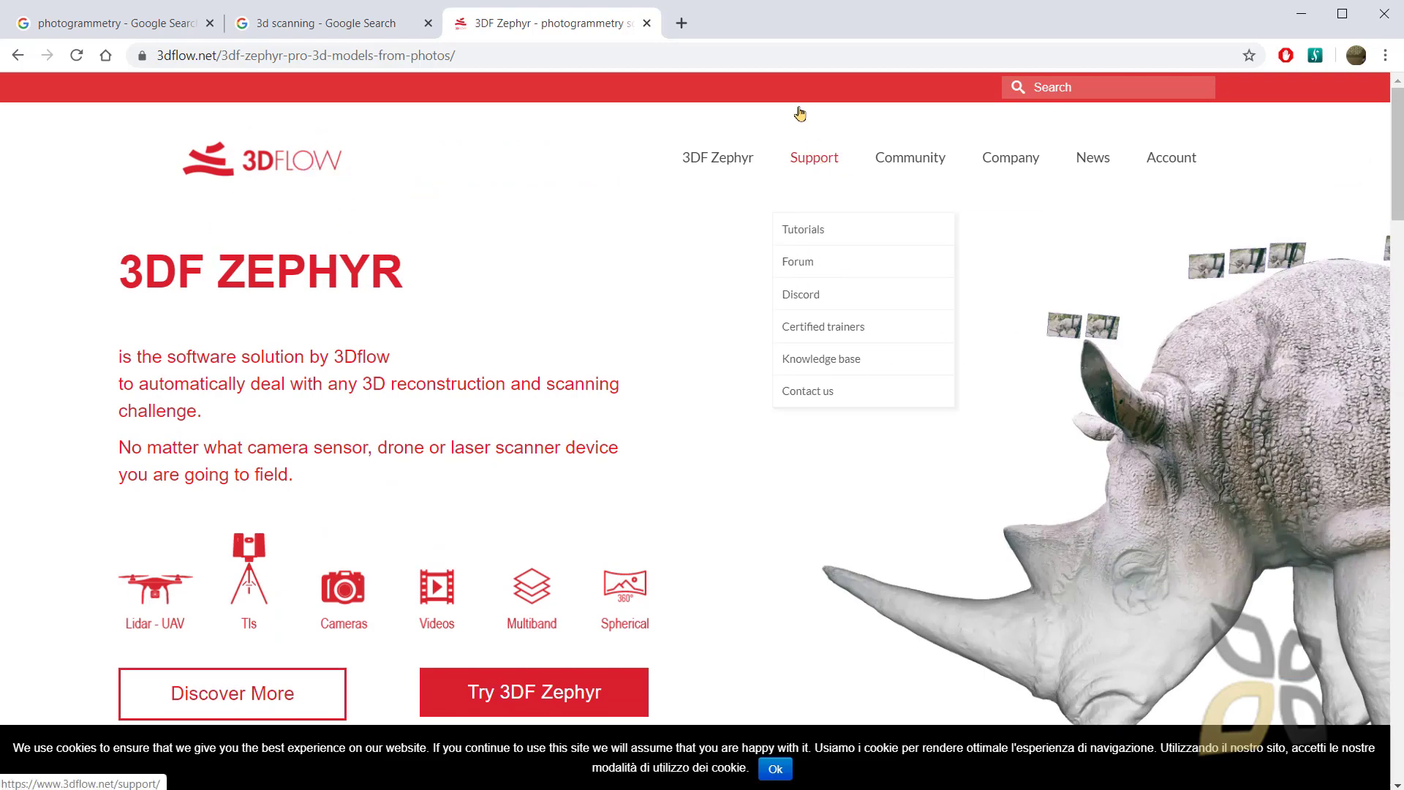
{"action": "mouse_move", "coordinate": [746, 194]}
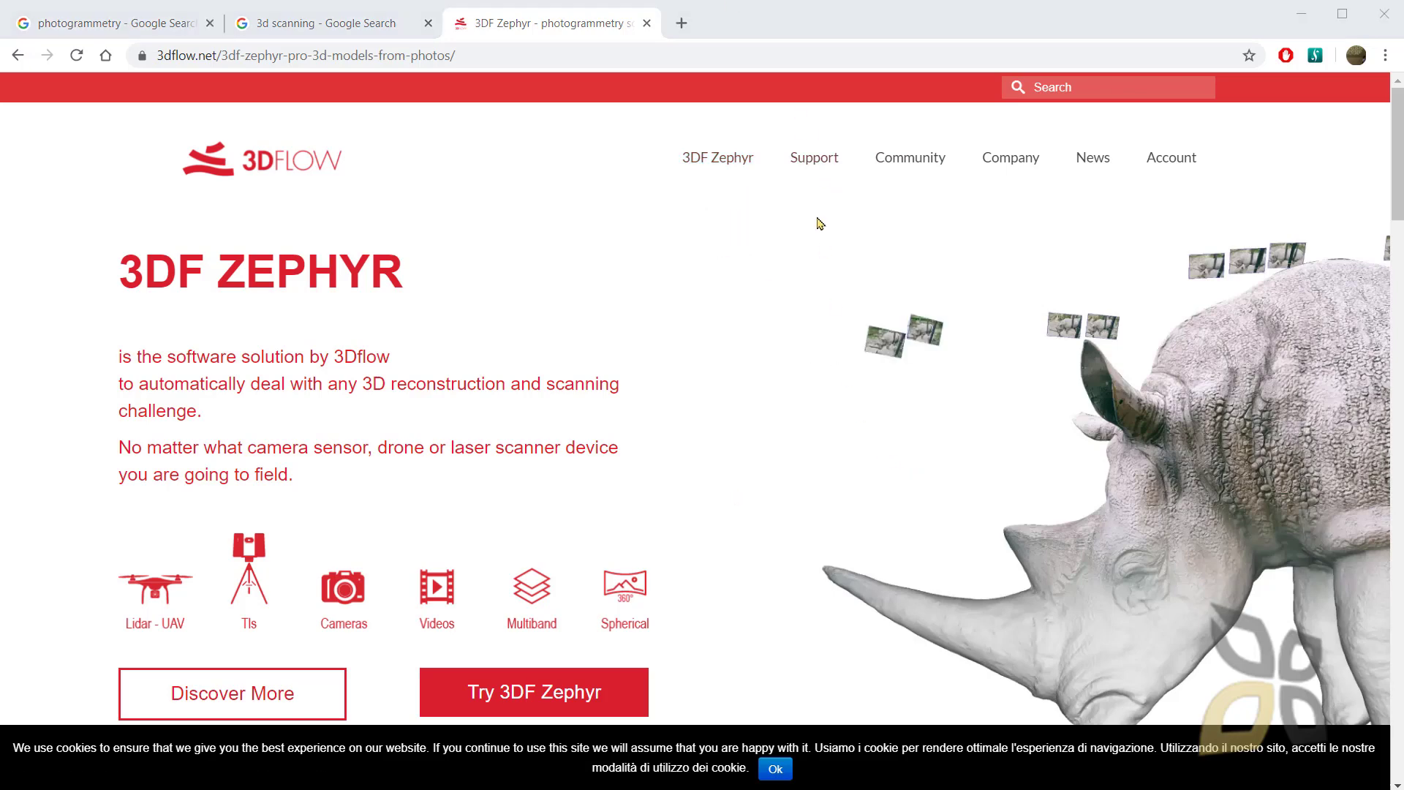
{"action": "mouse_move", "coordinate": [730, 172]}
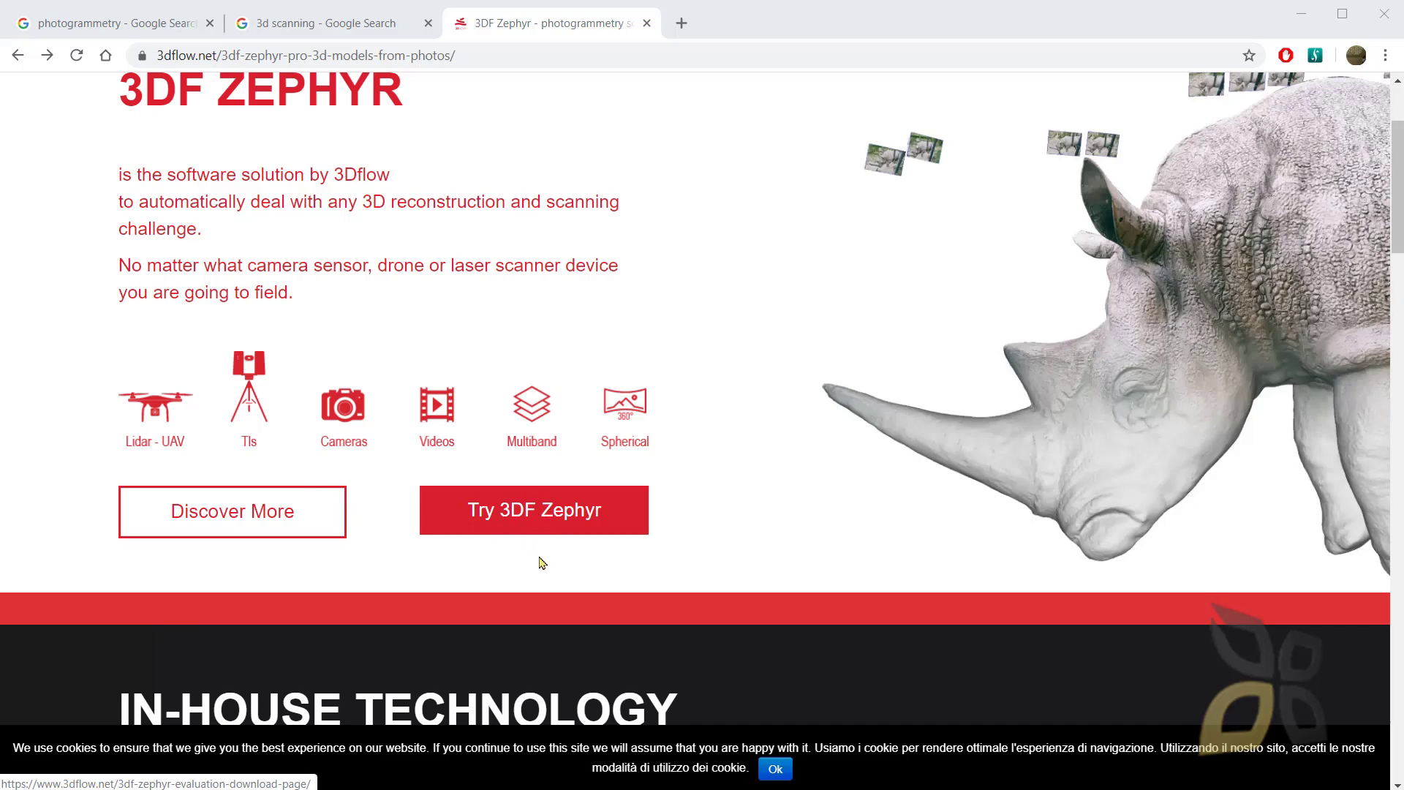
{"action": "scroll", "coordinate": [544, 567], "scroll_direction": "up", "scroll_amount": 3}
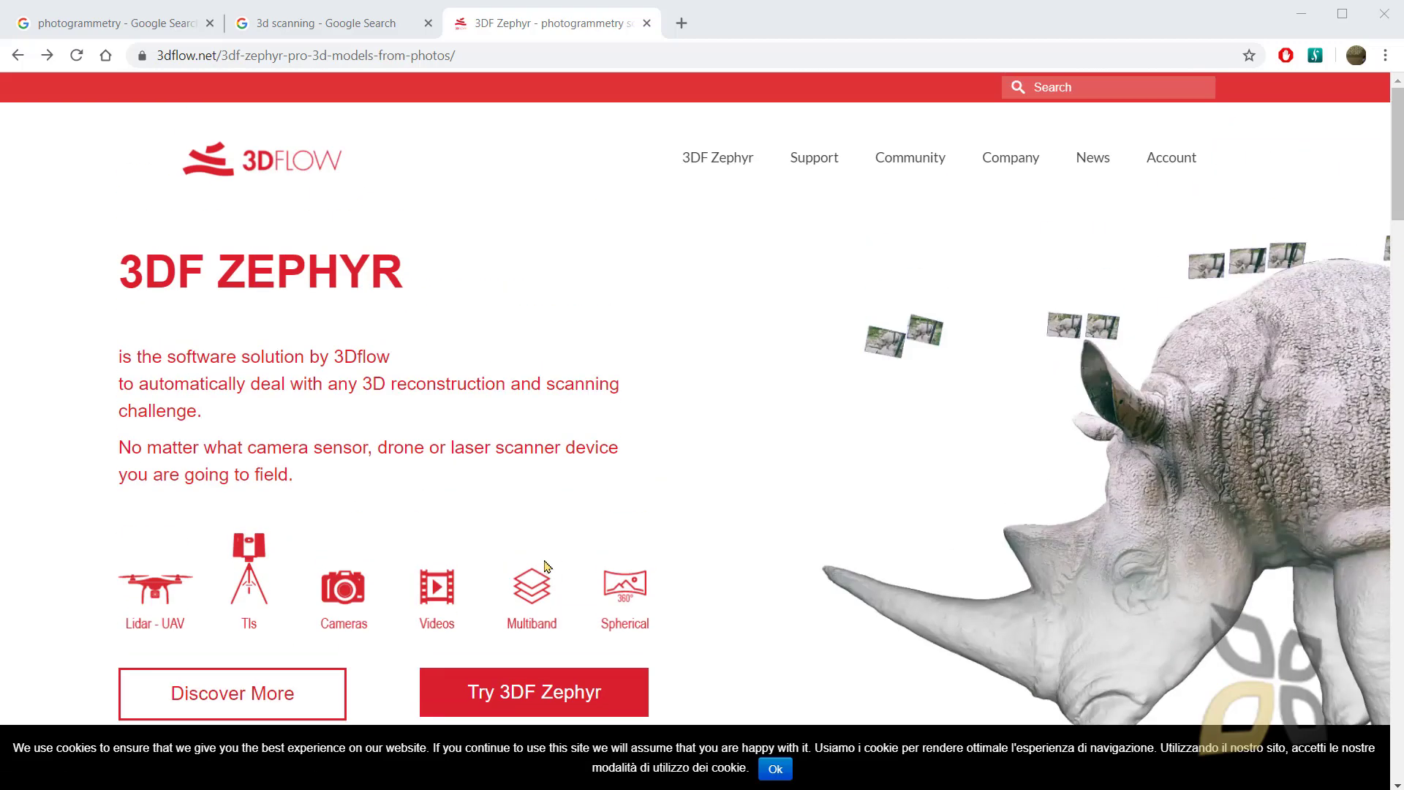
{"action": "scroll", "coordinate": [472, 616], "scroll_direction": "down", "scroll_amount": 1}
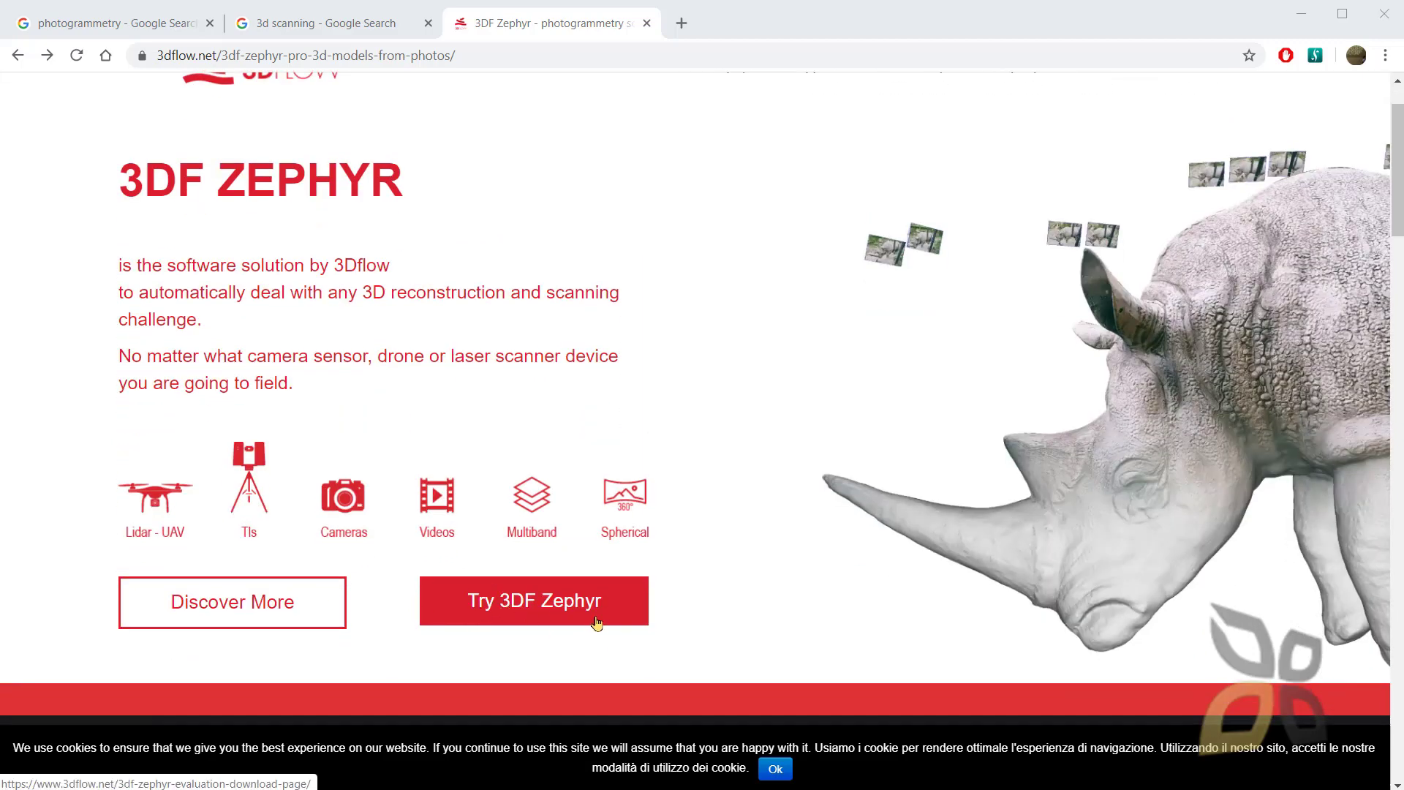
{"action": "scroll", "coordinate": [598, 622], "scroll_direction": "up", "scroll_amount": 1}
{"action": "mouse_move", "coordinate": [732, 139]}
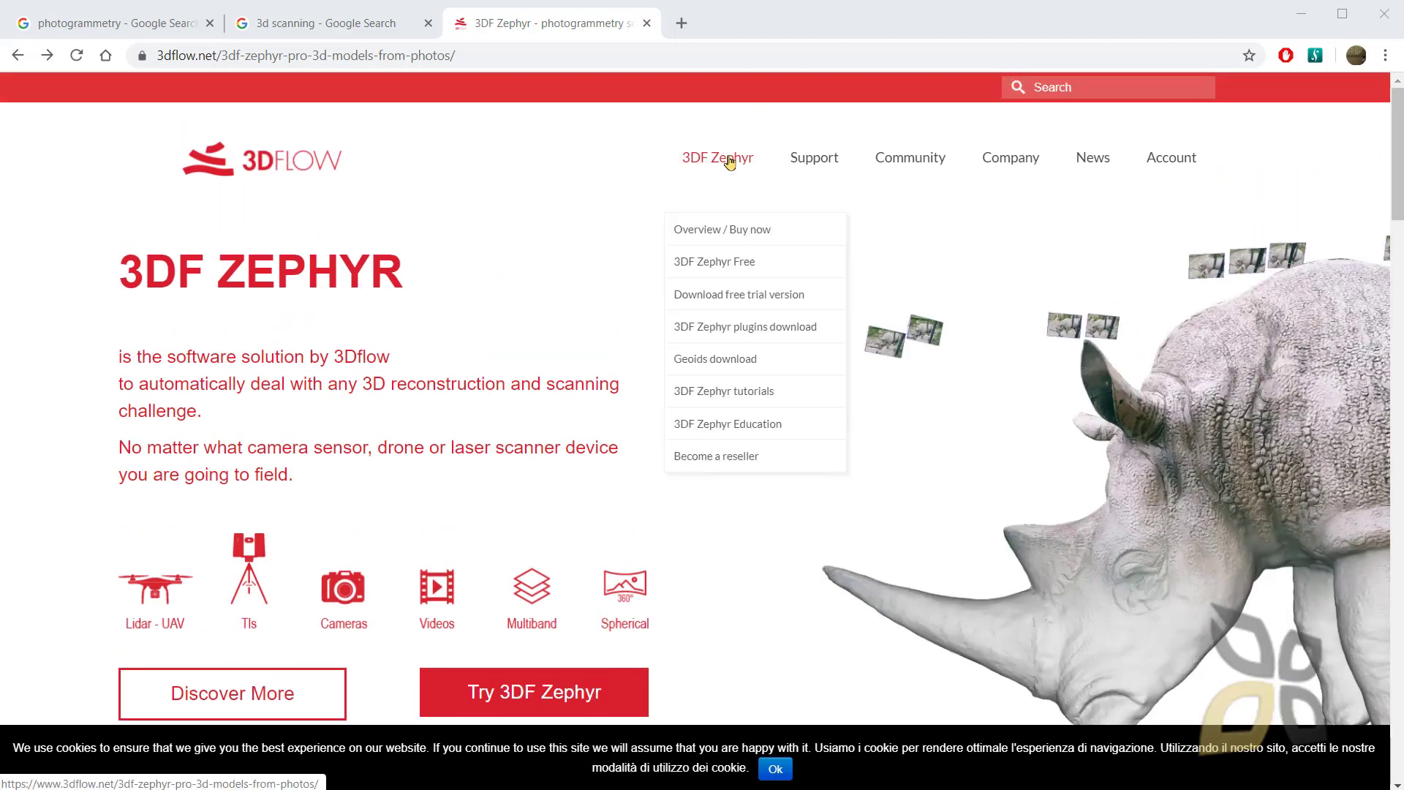
Step: Go through Download free trial version to 3DF Zephyr Free and scroll to its version 4.523 downloads
{"action": "left_click", "coordinate": [711, 296]}
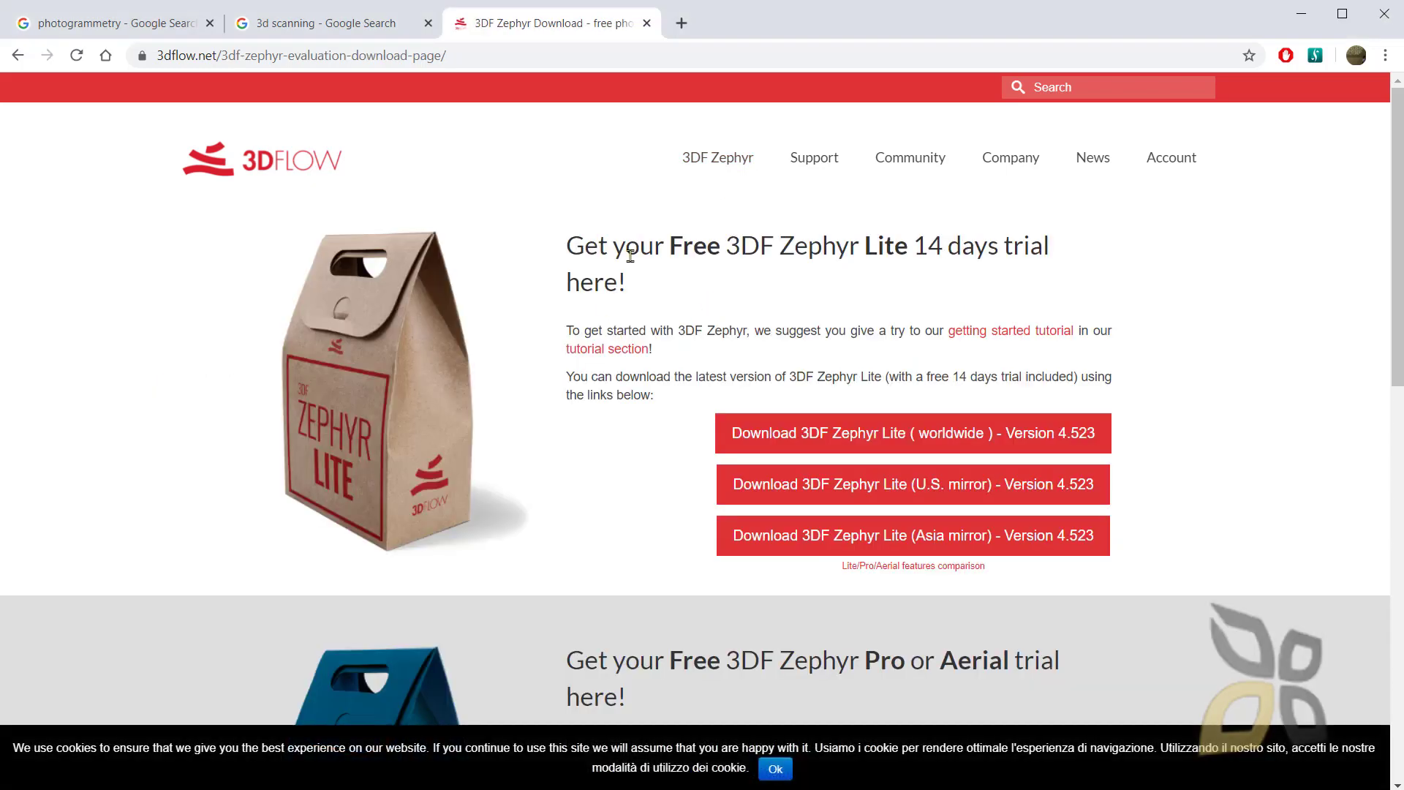
{"action": "mouse_move", "coordinate": [708, 178]}
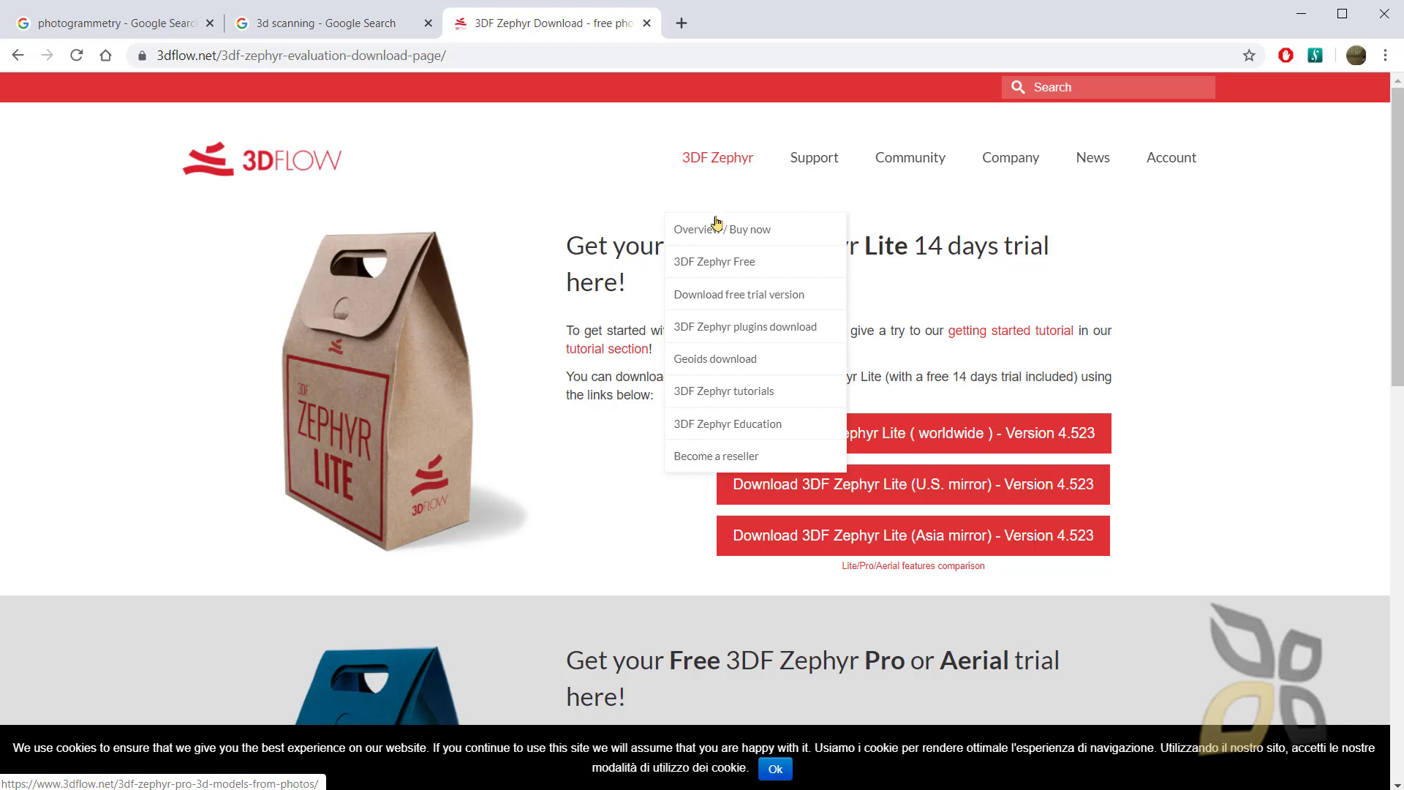
{"action": "left_click", "coordinate": [722, 269]}
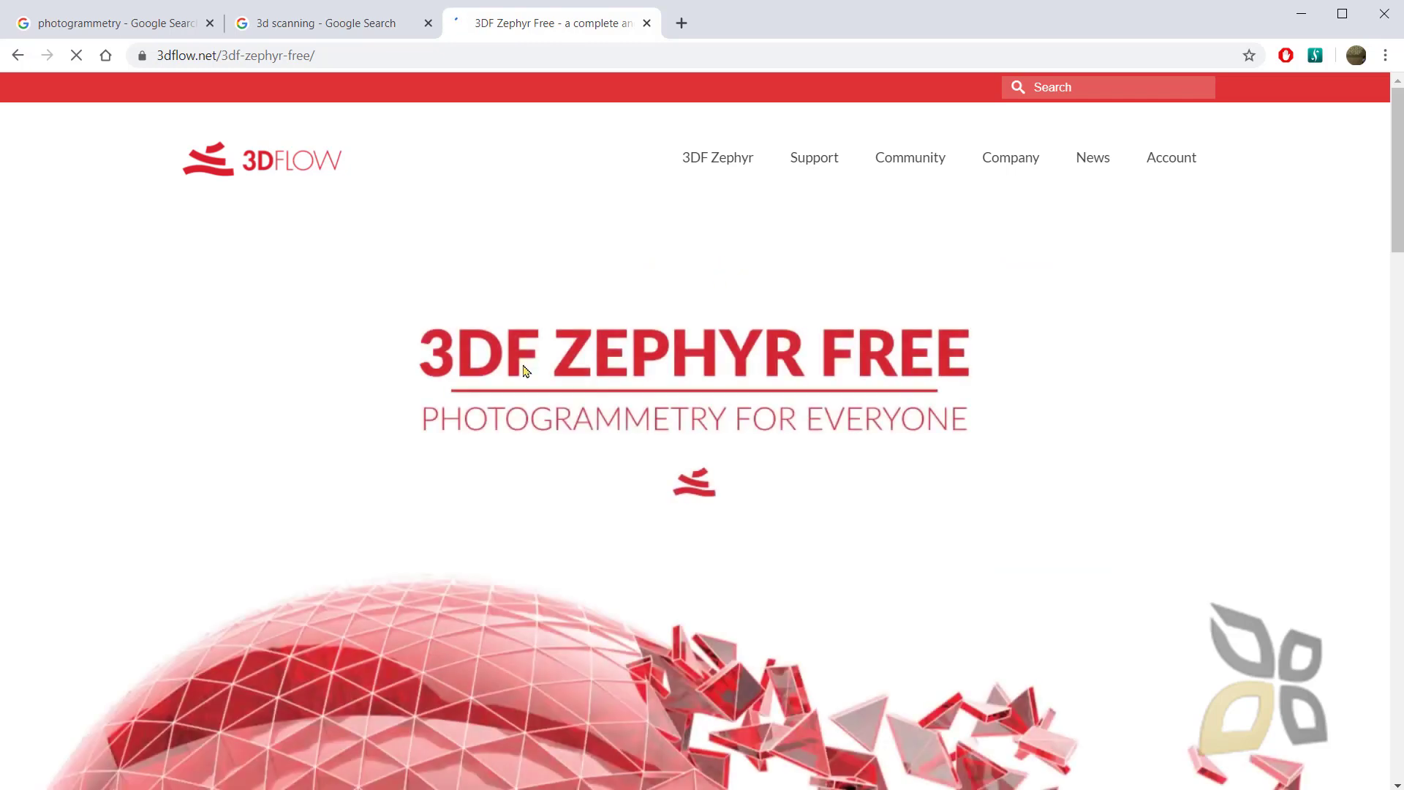
{"action": "scroll", "coordinate": [578, 372], "scroll_direction": "down", "scroll_amount": 4}
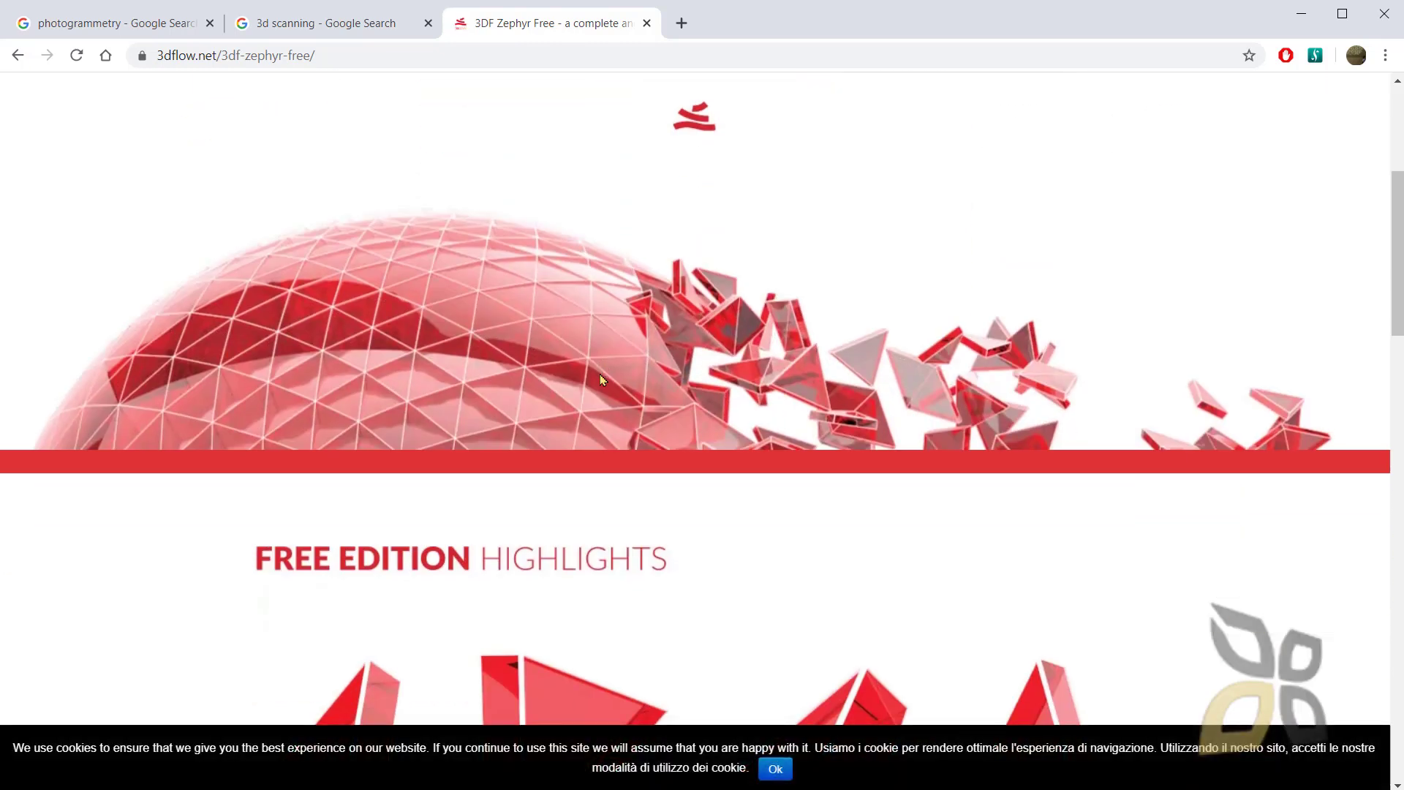
{"action": "scroll", "coordinate": [600, 382], "scroll_direction": "up", "scroll_amount": 4}
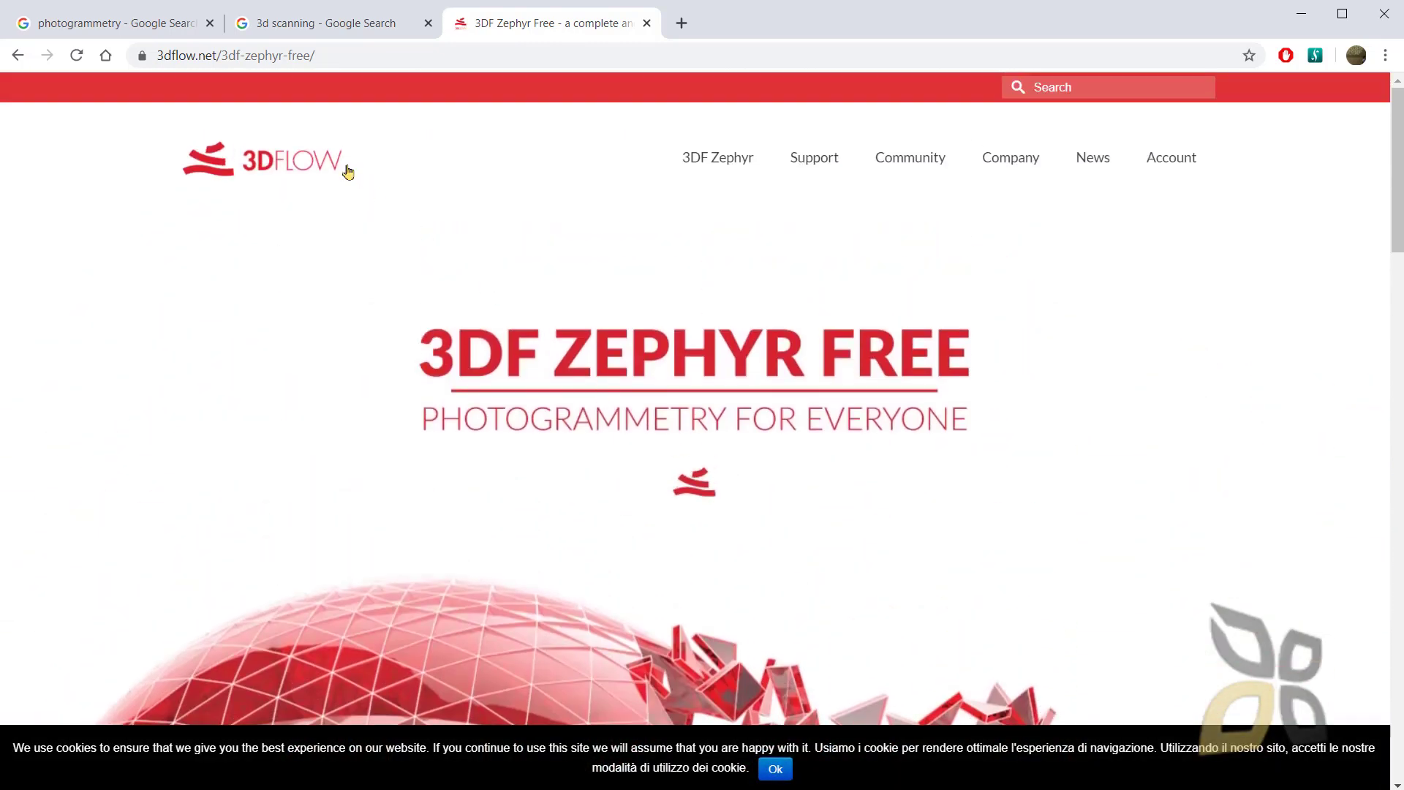
{"action": "scroll", "coordinate": [627, 561], "scroll_direction": "down", "scroll_amount": 5}
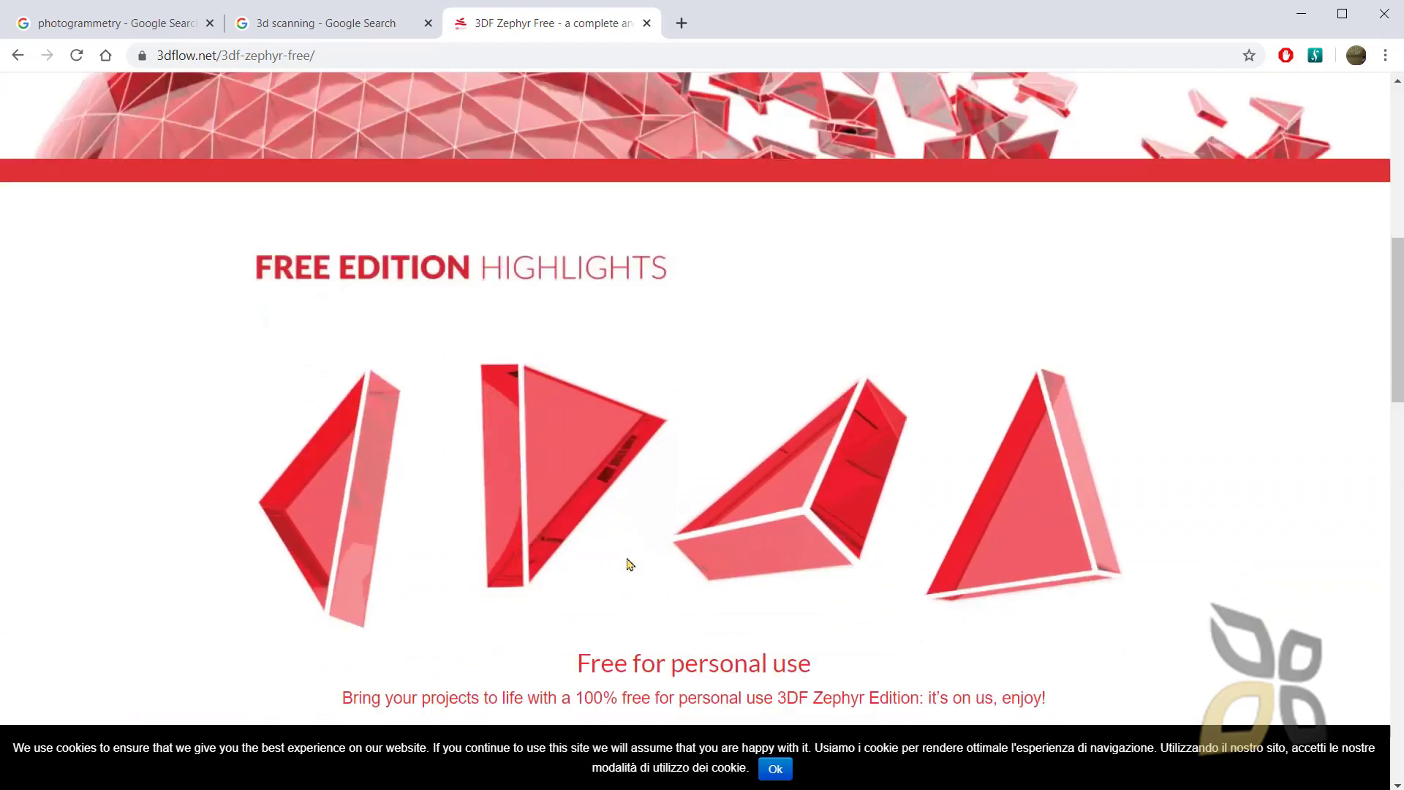
{"action": "scroll", "coordinate": [629, 563], "scroll_direction": "down", "scroll_amount": 3}
{"action": "scroll", "coordinate": [658, 483], "scroll_direction": "down", "scroll_amount": 8}
{"action": "scroll", "coordinate": [668, 489], "scroll_direction": "down", "scroll_amount": 2}
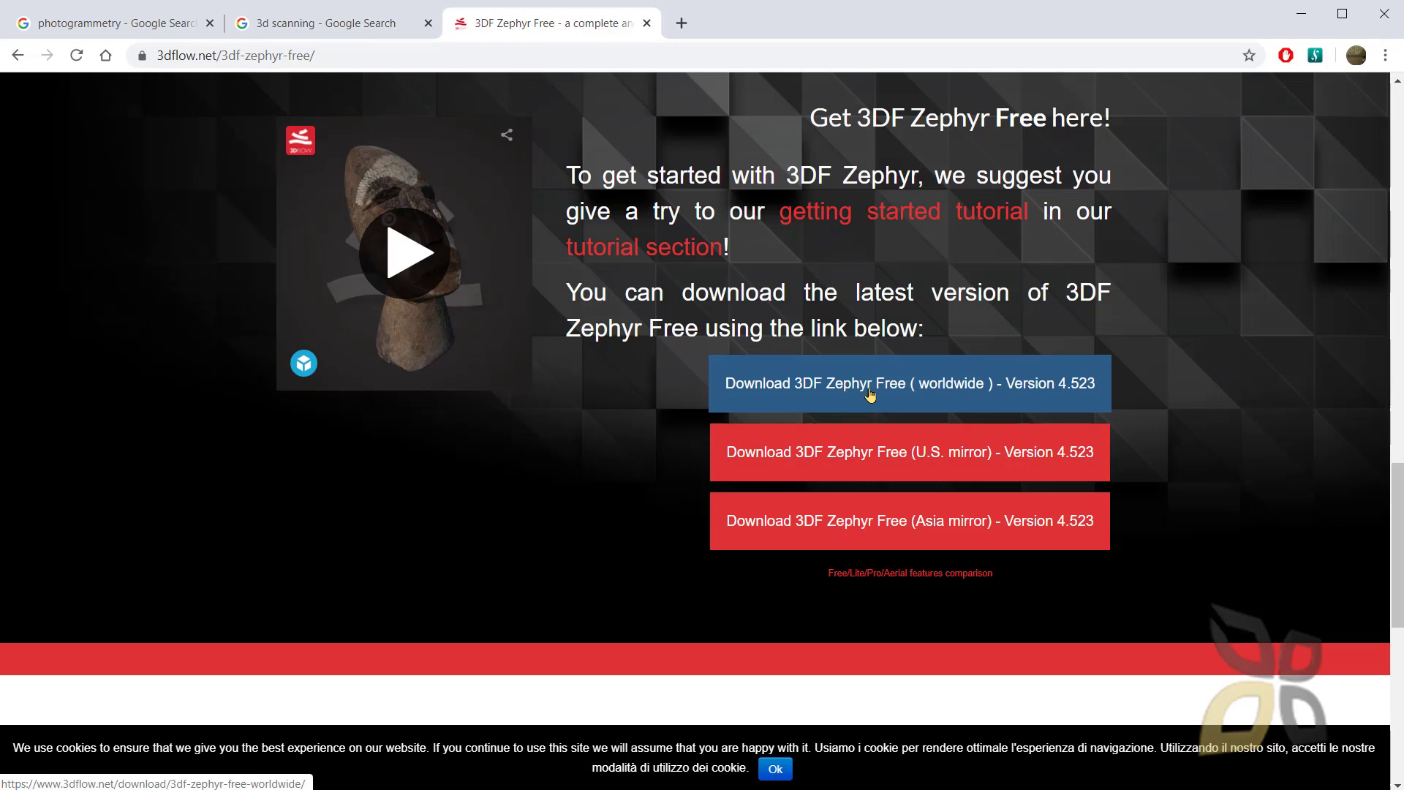
Step: Start downloading the 3DF Zephyr Free worldwide installer, then return to the site header's Support menu
{"action": "left_click", "coordinate": [954, 393]}
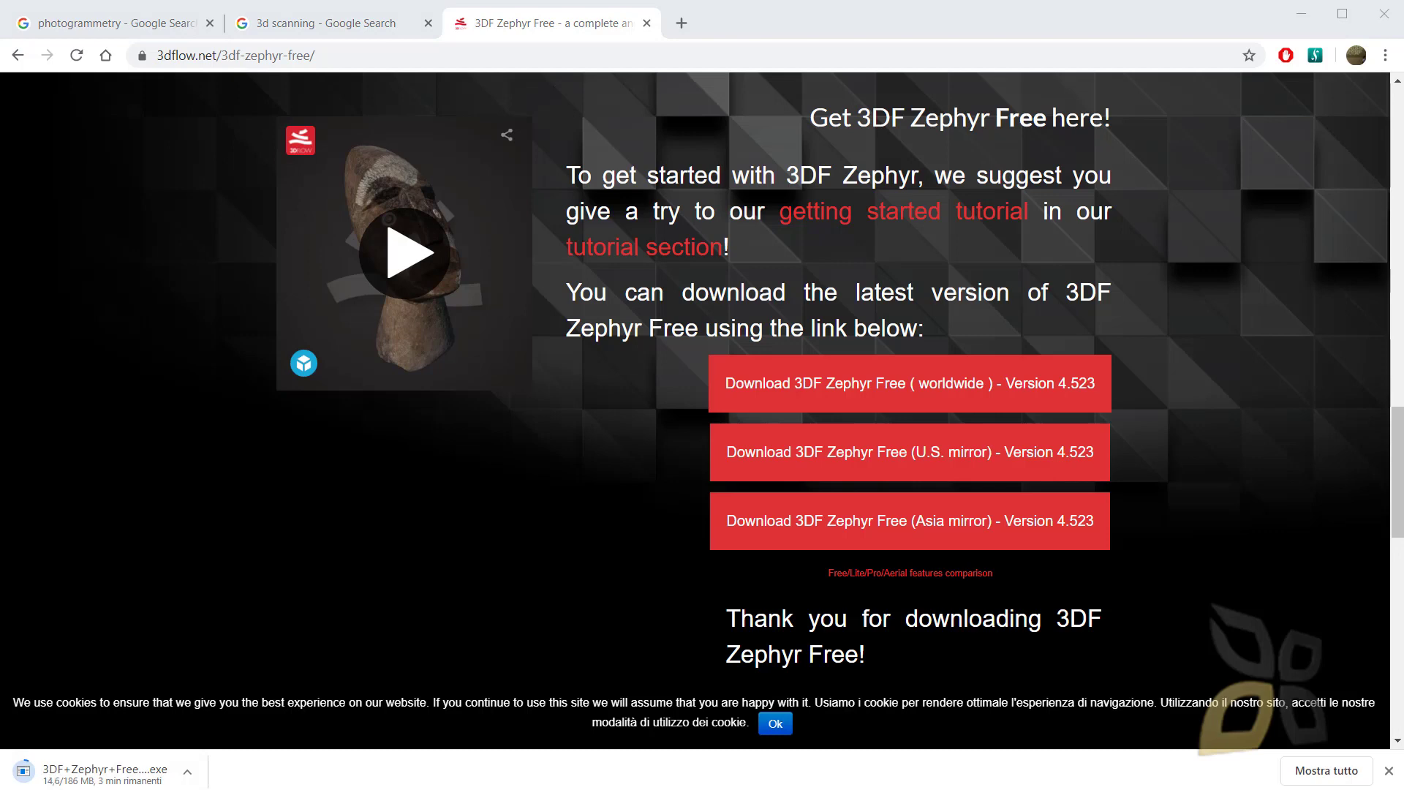
{"action": "left_click", "coordinate": [222, 783]}
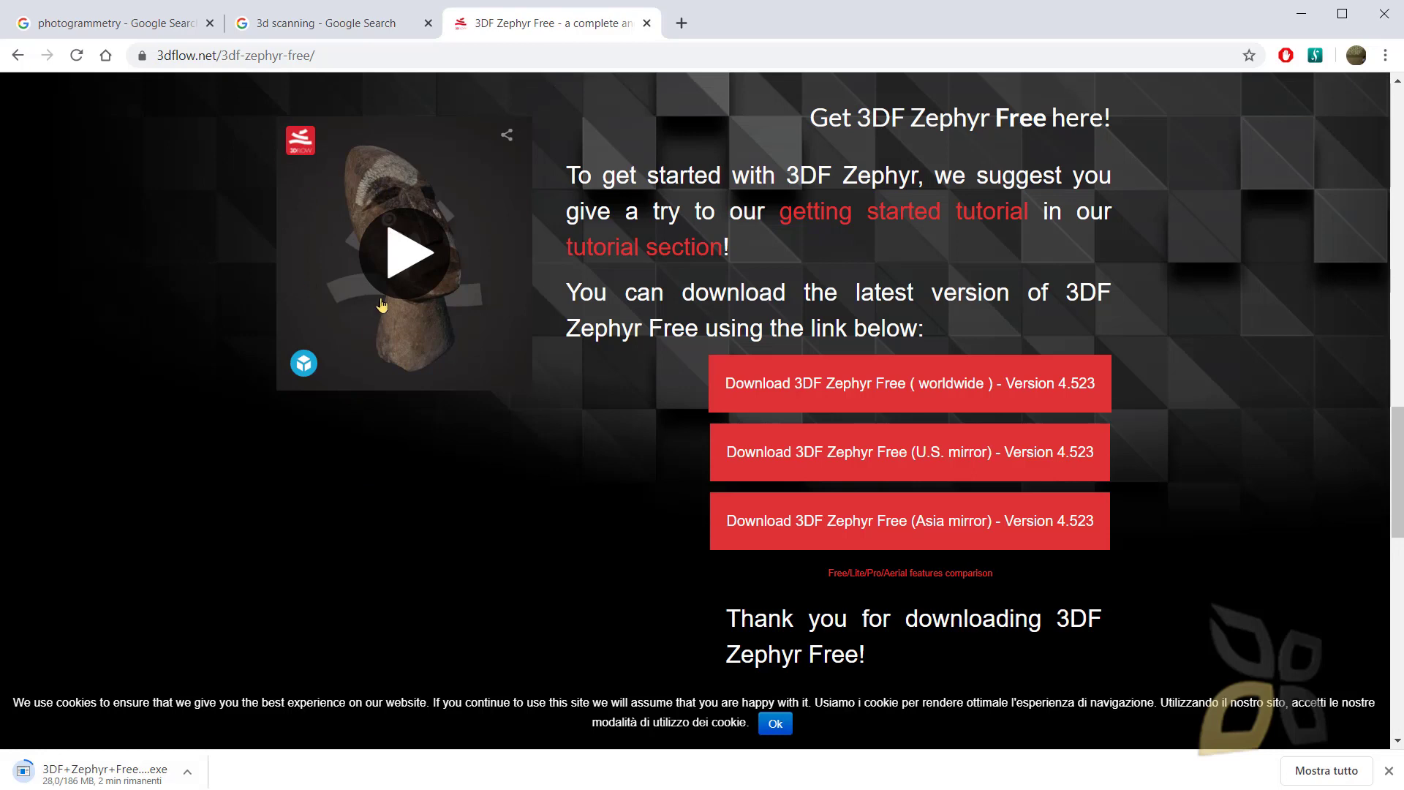
{"action": "scroll", "coordinate": [354, 482], "scroll_direction": "up", "scroll_amount": 1}
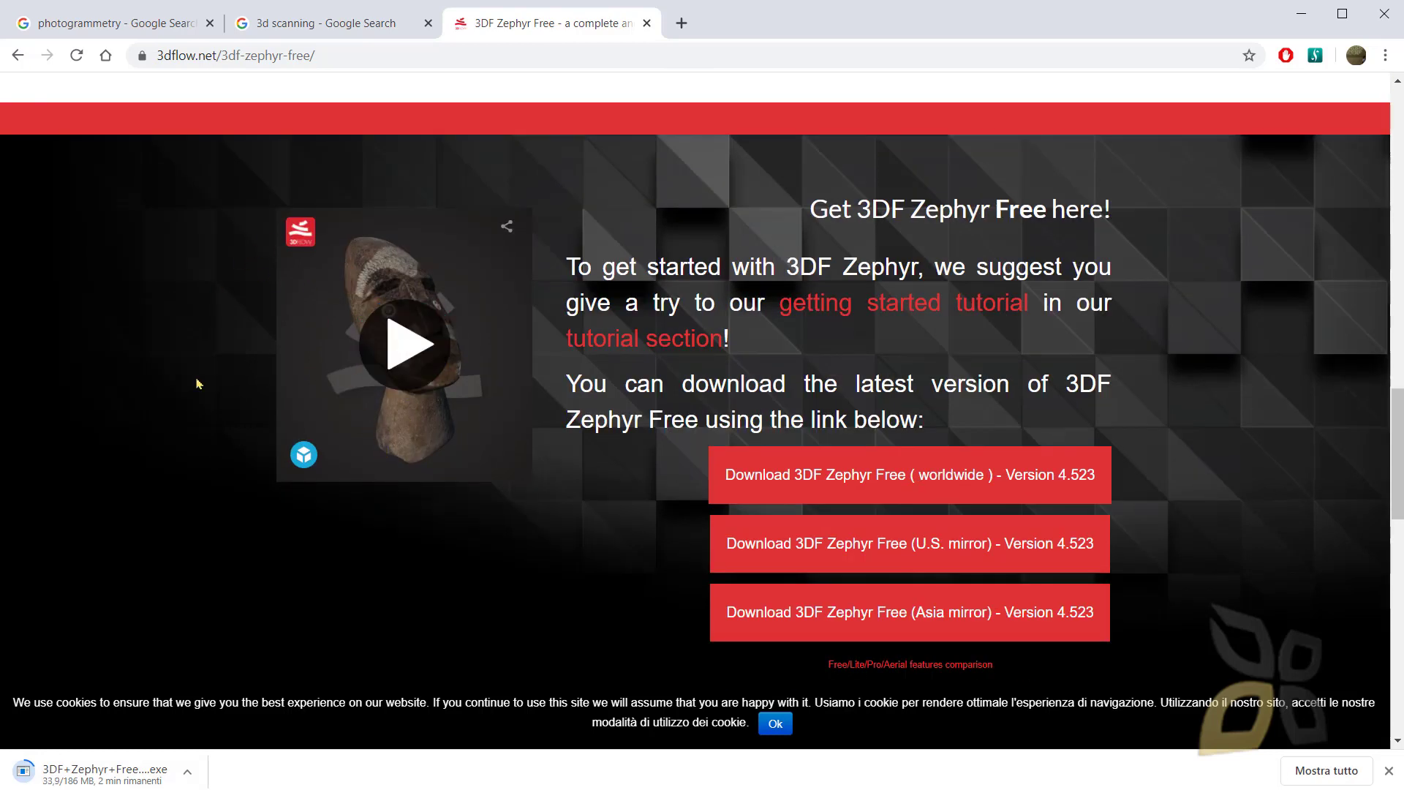
{"action": "scroll", "coordinate": [199, 428], "scroll_direction": "up", "scroll_amount": 15}
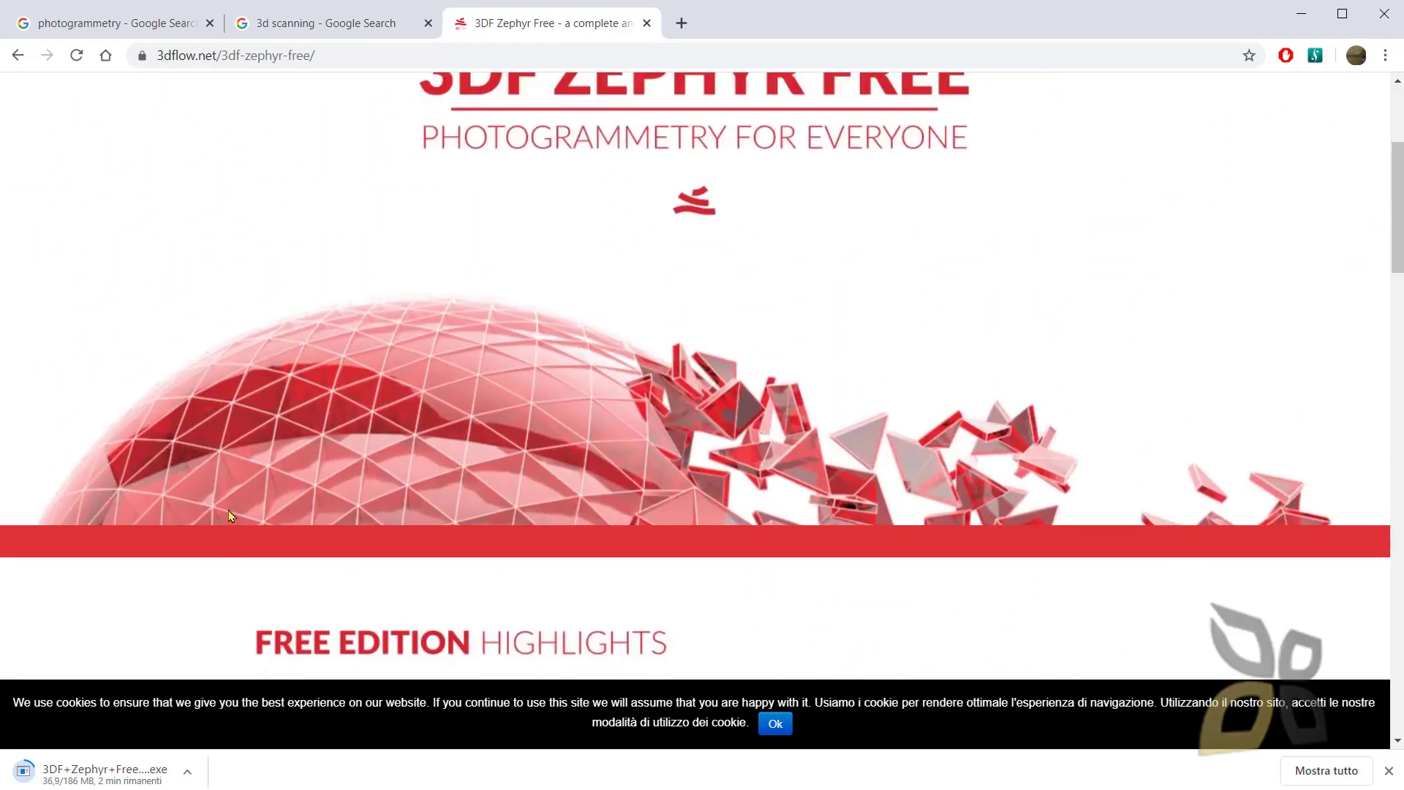
{"action": "scroll", "coordinate": [234, 515], "scroll_direction": "up", "scroll_amount": 4}
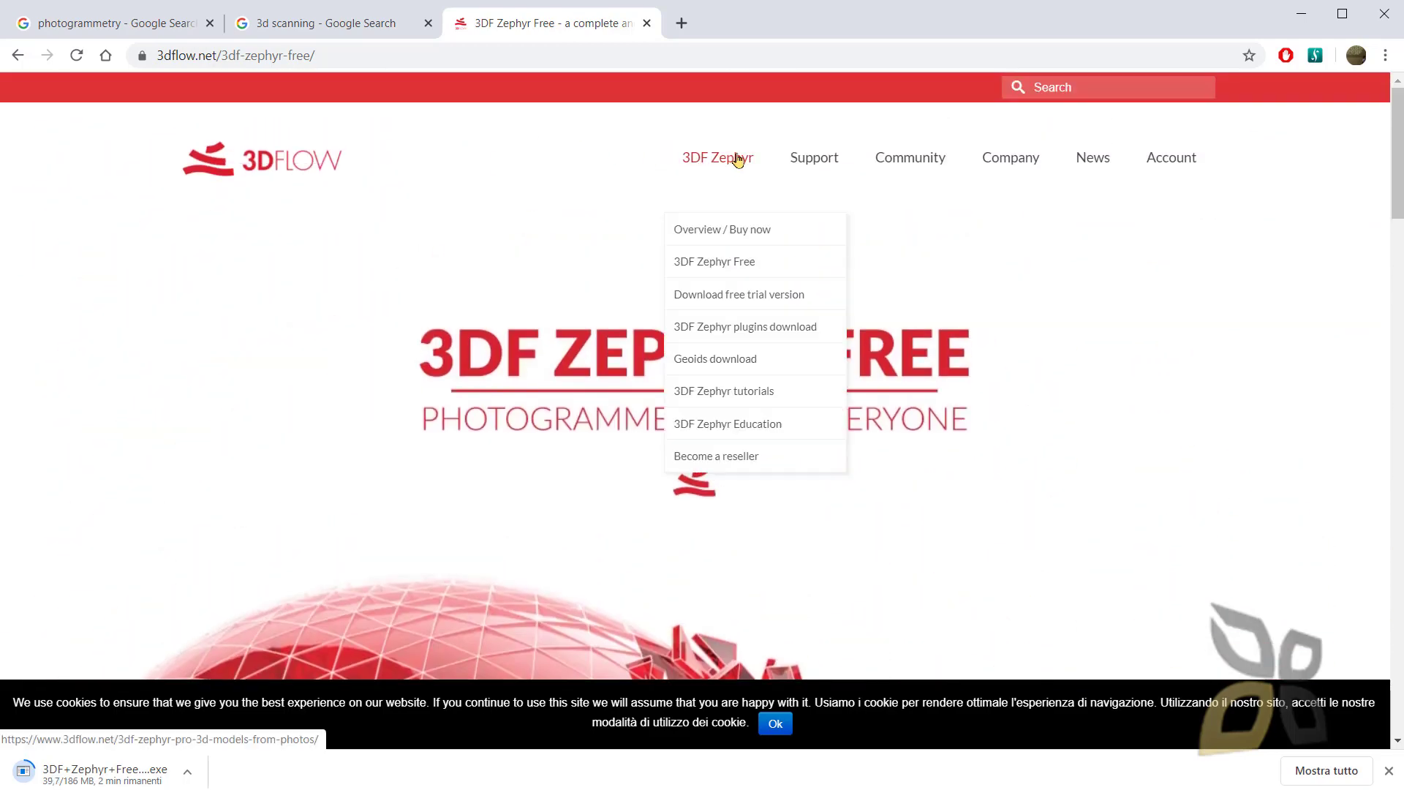
{"action": "mouse_move", "coordinate": [750, 152]}
{"action": "mouse_move", "coordinate": [818, 162]}
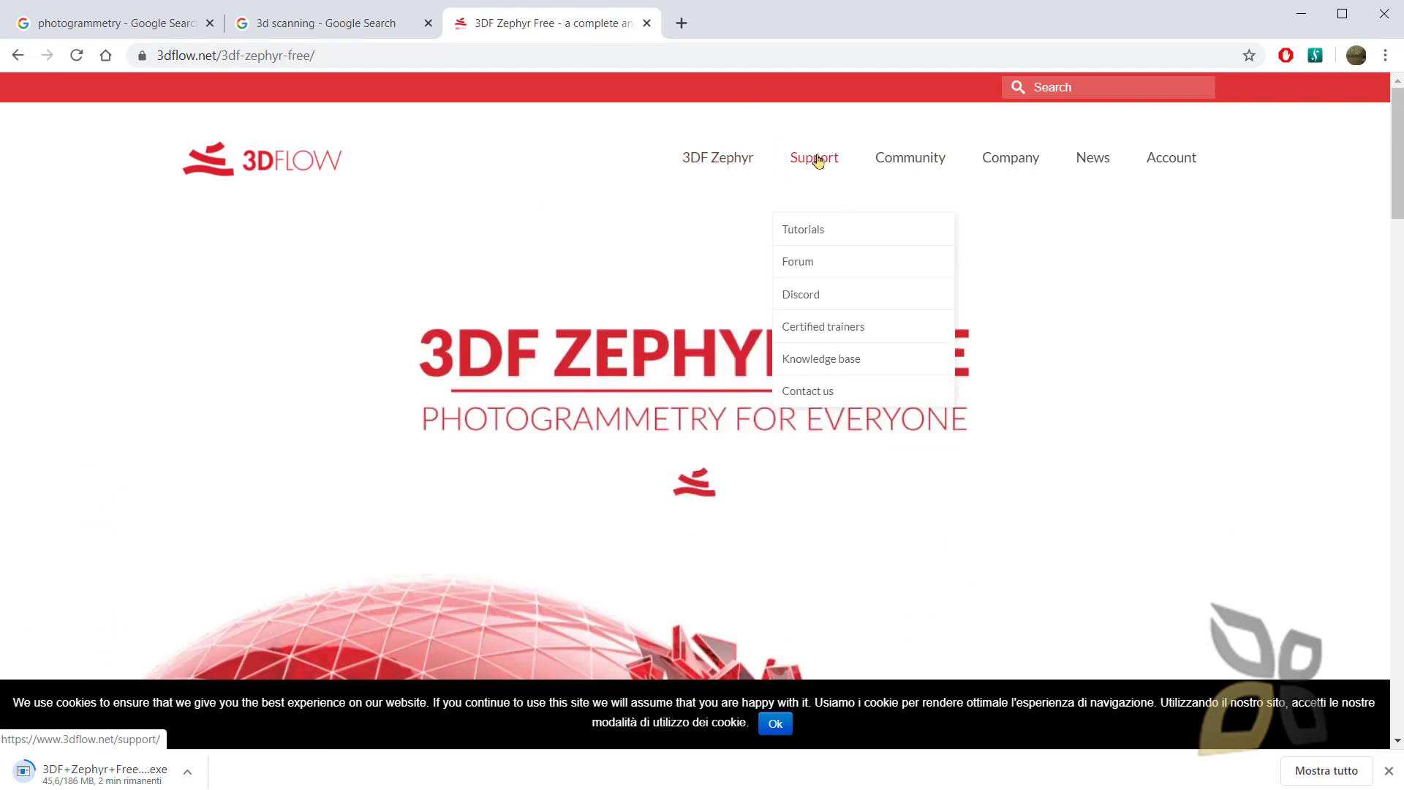
Step: Open the 3DF Zephyr Tutorials page and scroll down through the tutorial catalogue
{"action": "left_click", "coordinate": [806, 242]}
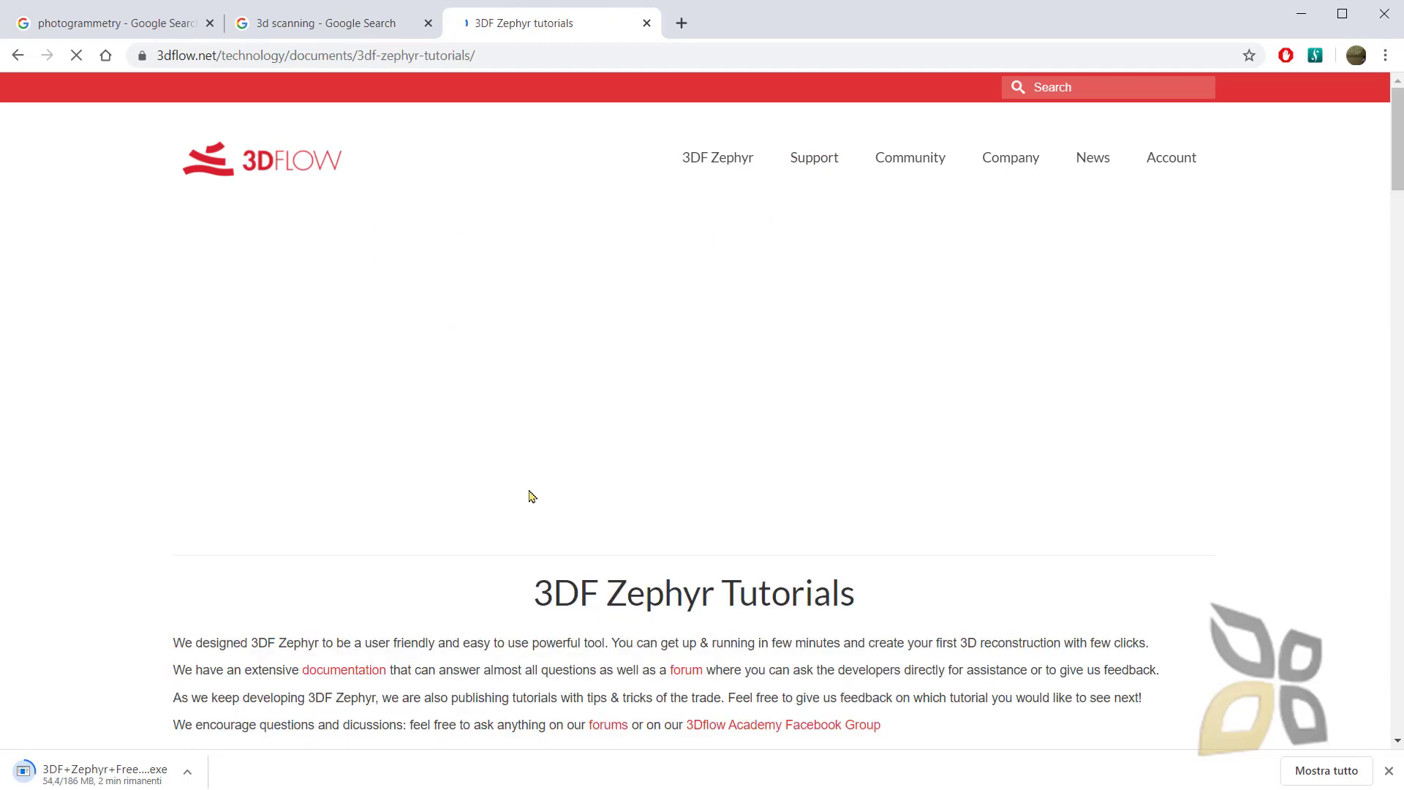
{"action": "scroll", "coordinate": [527, 496], "scroll_direction": "down", "scroll_amount": 4}
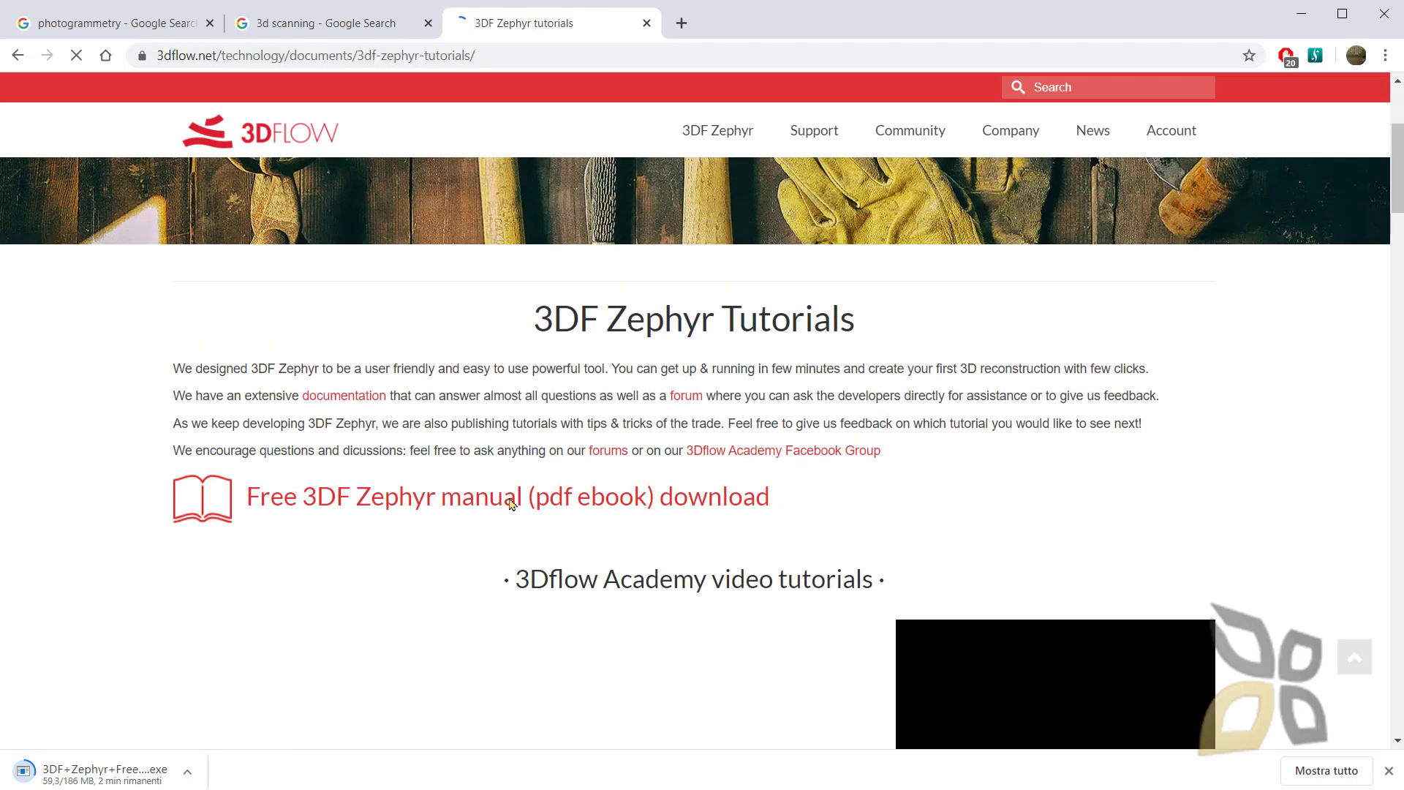
{"action": "scroll", "coordinate": [595, 453], "scroll_direction": "down", "scroll_amount": 3}
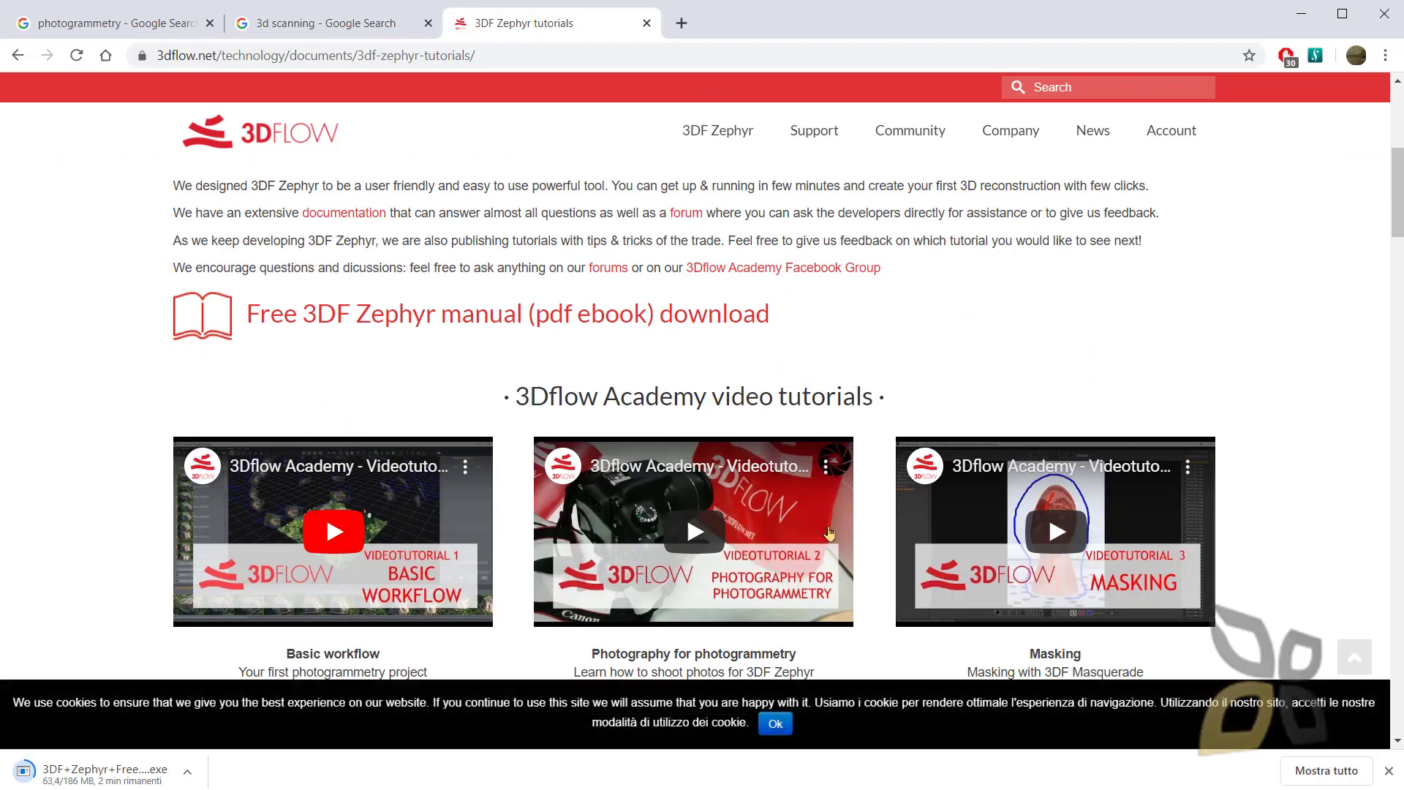
{"action": "scroll", "coordinate": [862, 533], "scroll_direction": "down", "scroll_amount": 2}
{"action": "scroll", "coordinate": [864, 531], "scroll_direction": "down", "scroll_amount": 4}
{"action": "scroll", "coordinate": [865, 528], "scroll_direction": "down", "scroll_amount": 6}
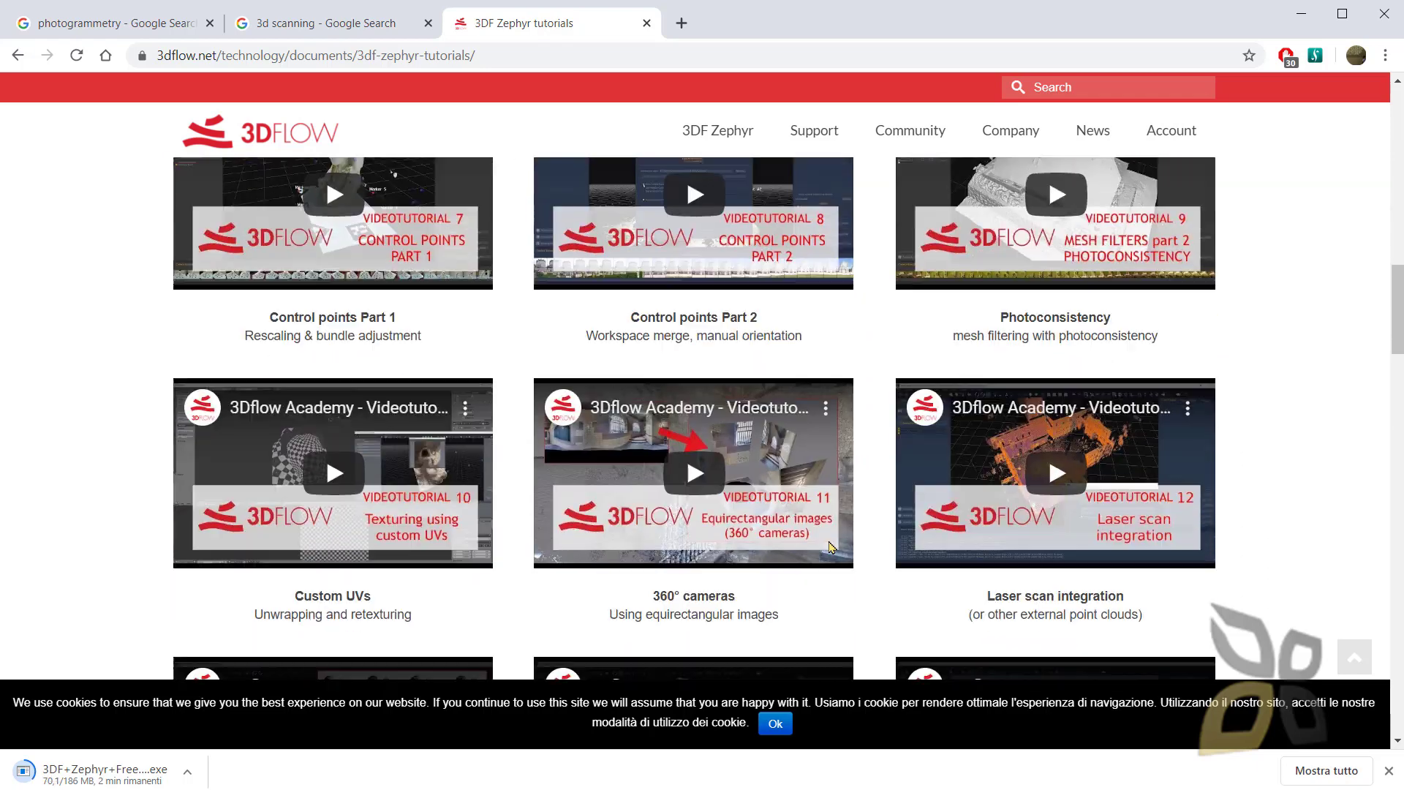
{"action": "scroll", "coordinate": [824, 541], "scroll_direction": "down", "scroll_amount": 1}
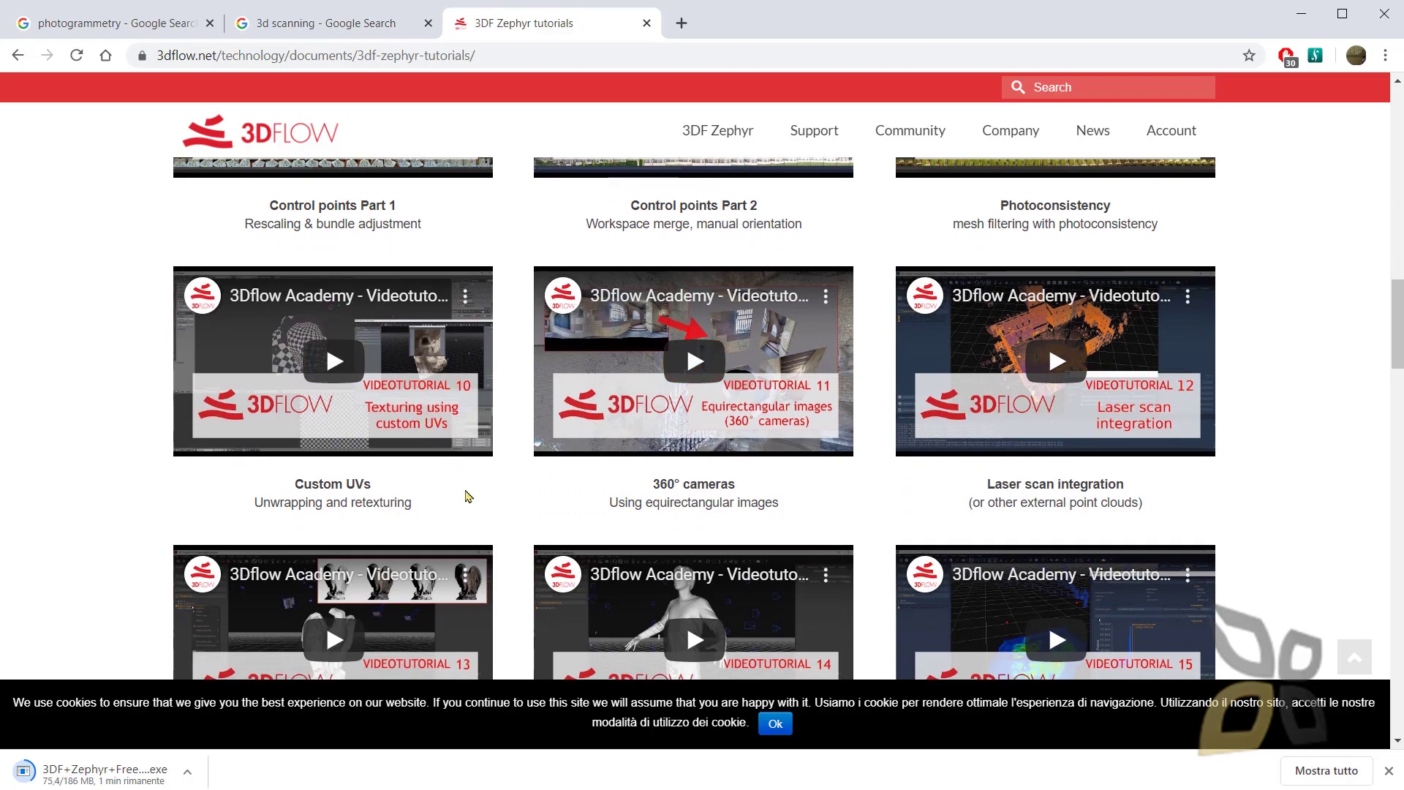
{"action": "scroll", "coordinate": [468, 496], "scroll_direction": "down", "scroll_amount": 2}
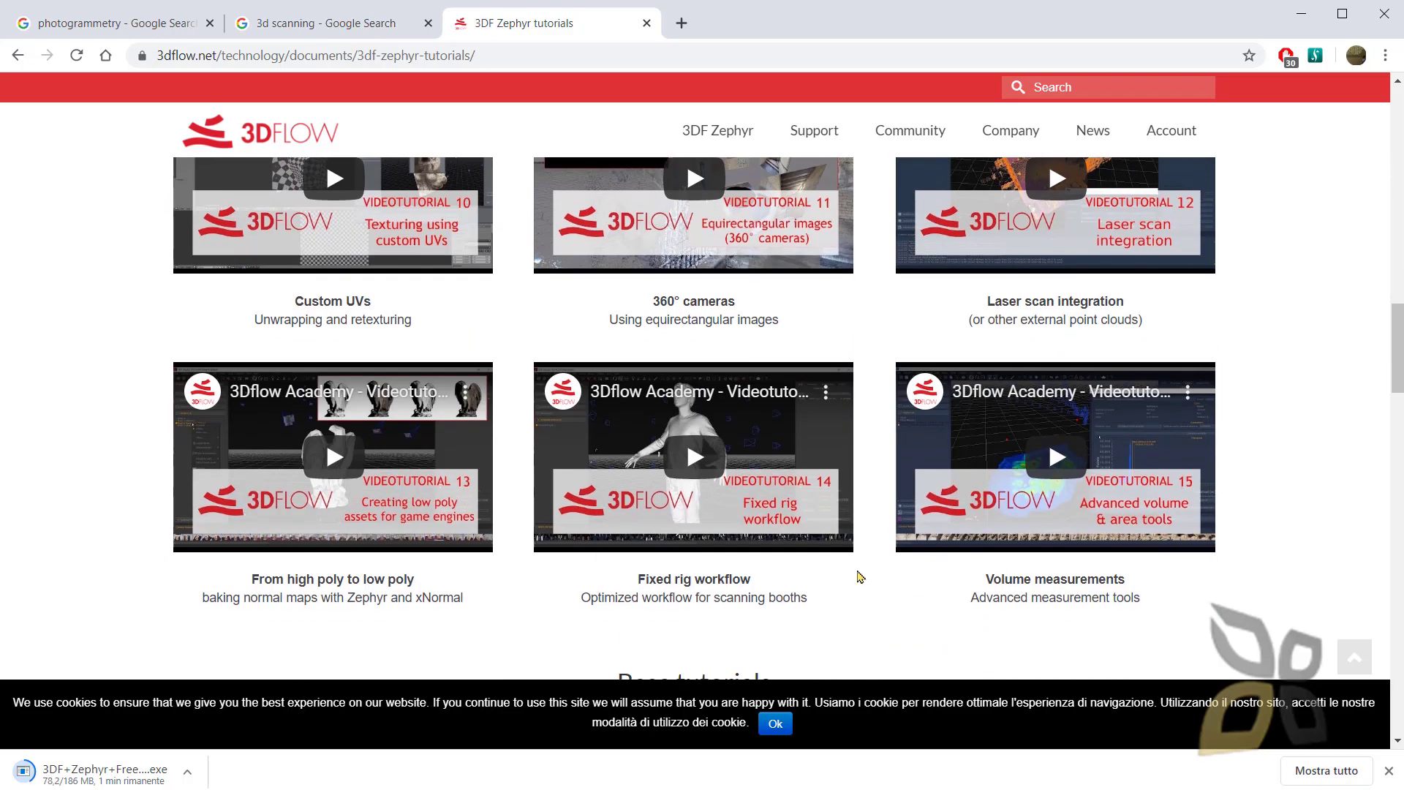
{"action": "scroll", "coordinate": [1013, 581], "scroll_direction": "down", "scroll_amount": 2}
{"action": "scroll", "coordinate": [1021, 590], "scroll_direction": "down", "scroll_amount": 2}
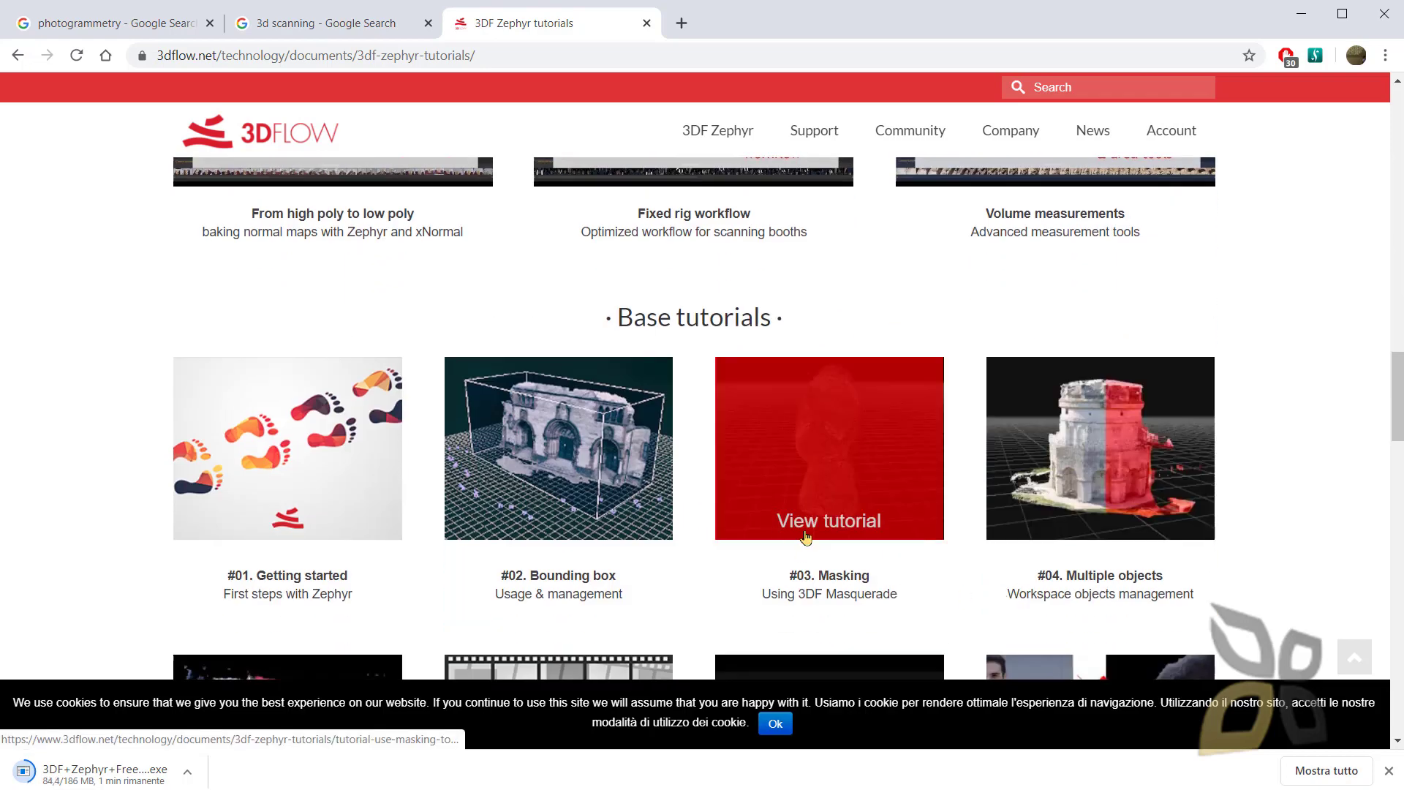
{"action": "scroll", "coordinate": [808, 538], "scroll_direction": "down", "scroll_amount": 1}
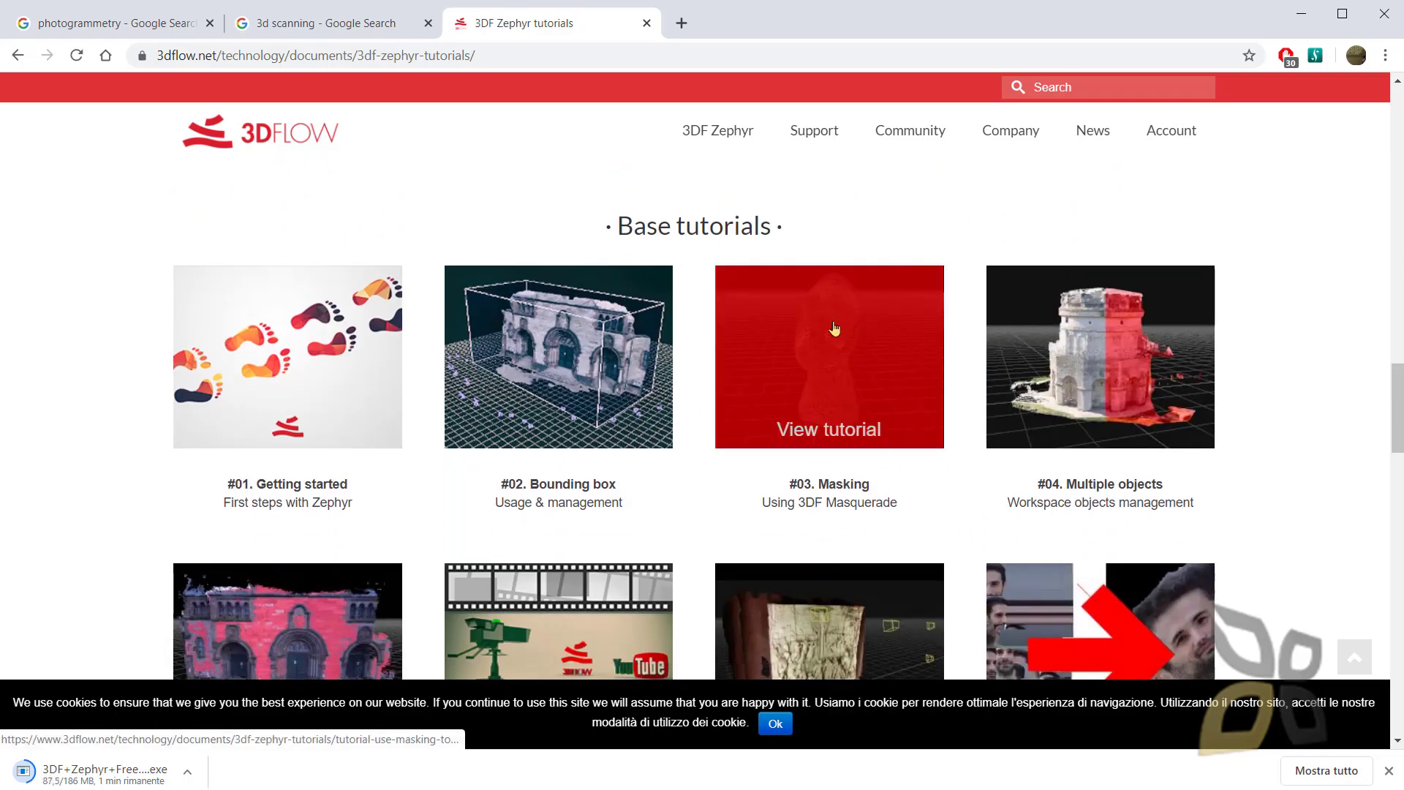
{"action": "scroll", "coordinate": [811, 545], "scroll_direction": "down", "scroll_amount": 2}
Step: Finish scrolling the tutorials, return to the top and open the 3Dflow Support page
{"action": "scroll", "coordinate": [811, 545], "scroll_direction": "up", "scroll_amount": 2}
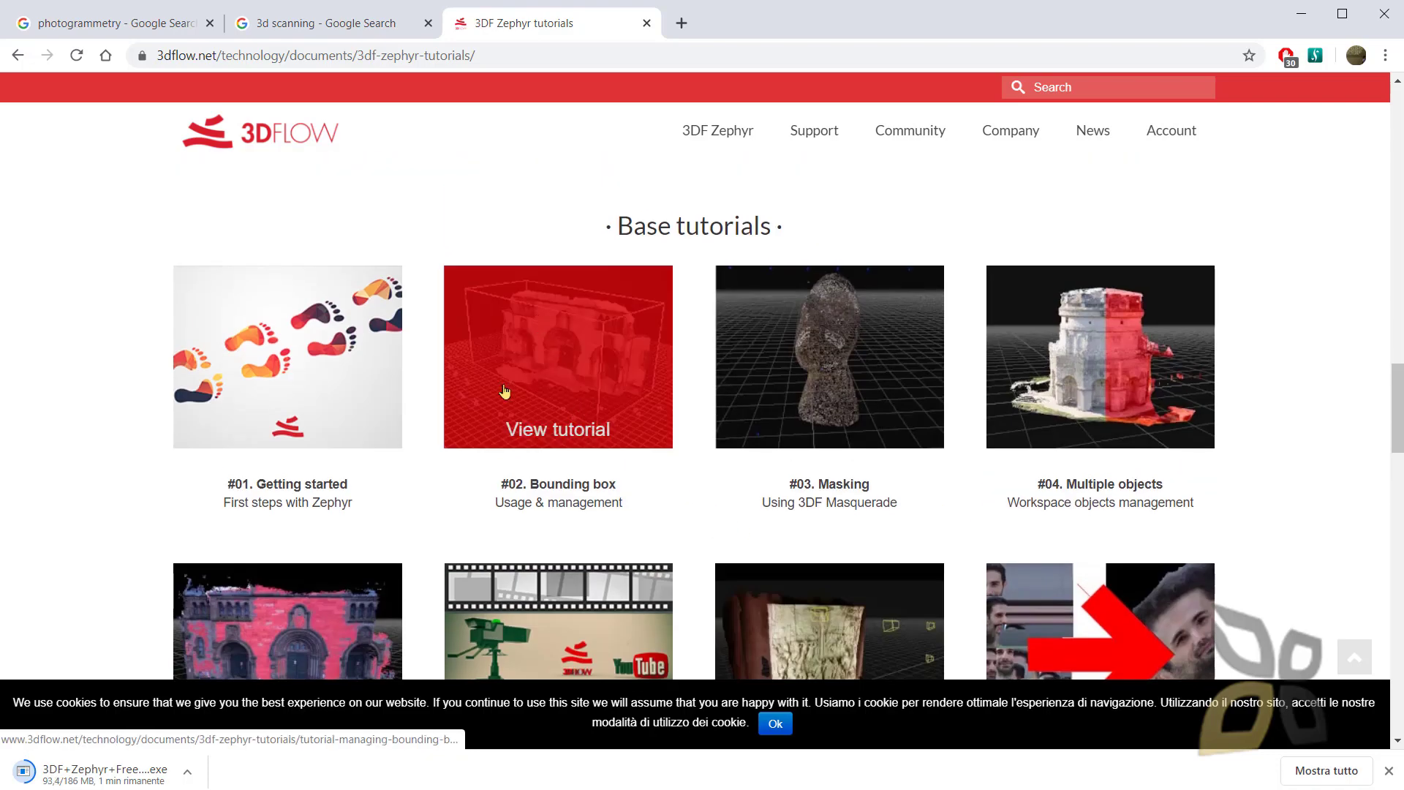
{"action": "scroll", "coordinate": [623, 510], "scroll_direction": "down", "scroll_amount": 2}
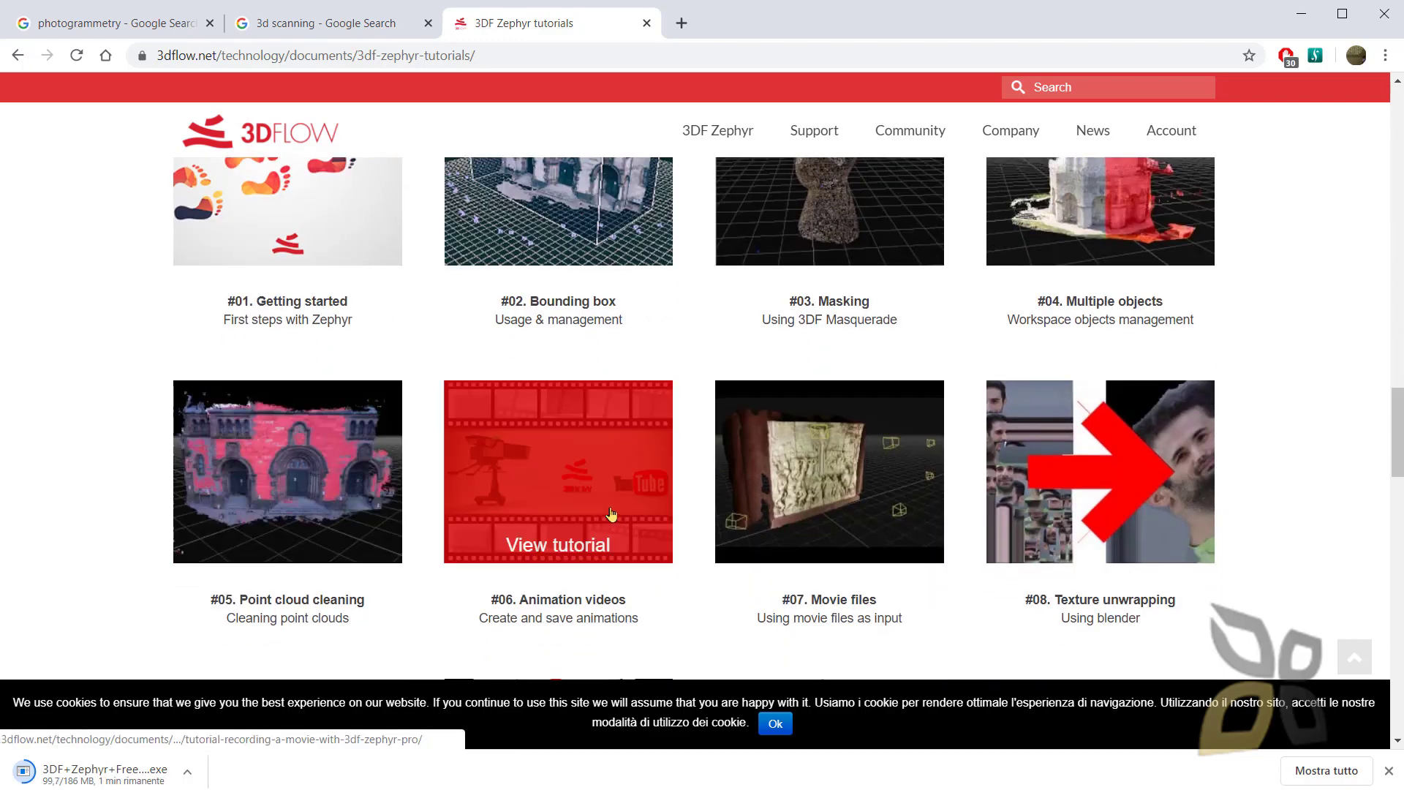
{"action": "scroll", "coordinate": [612, 514], "scroll_direction": "down", "scroll_amount": 2}
{"action": "scroll", "coordinate": [585, 516], "scroll_direction": "down", "scroll_amount": 6}
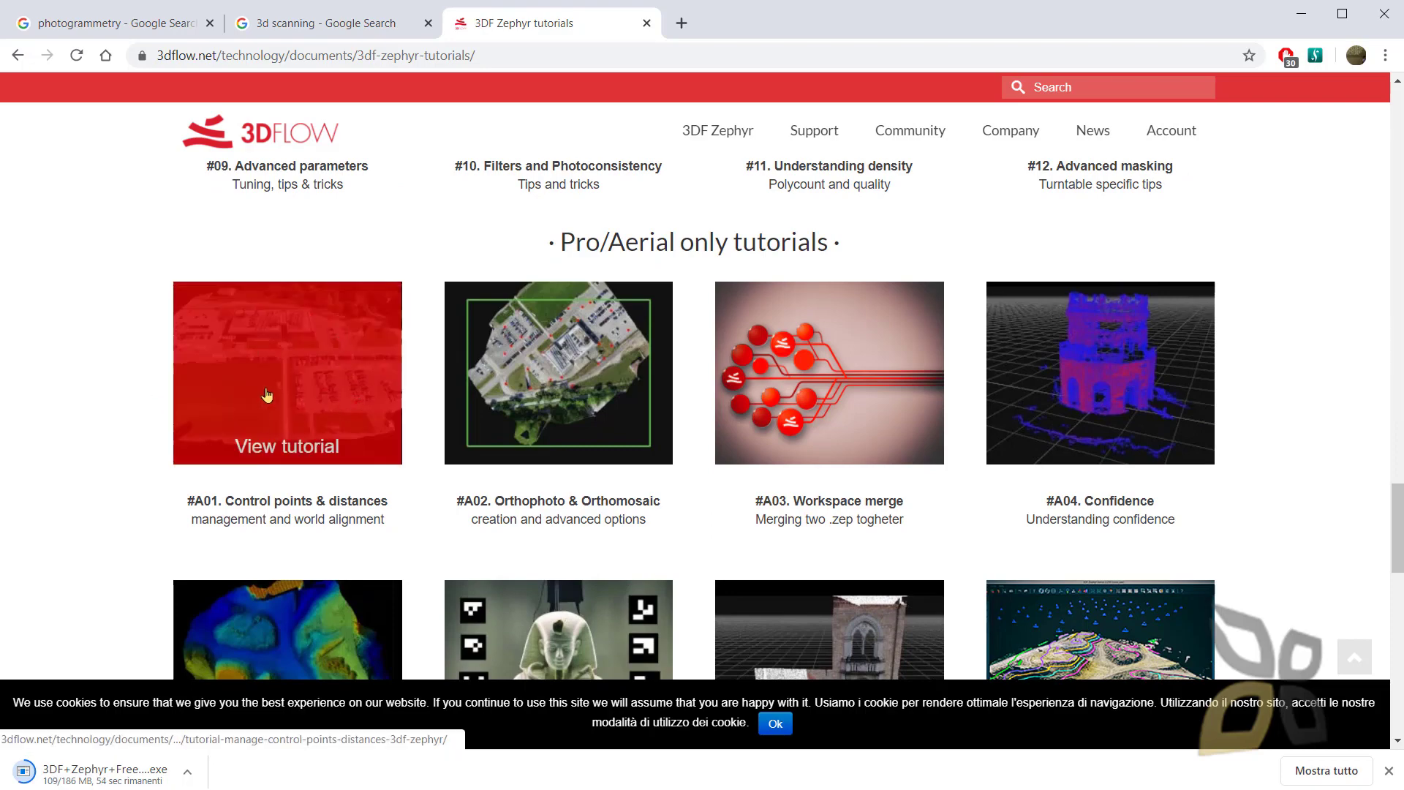
{"action": "scroll", "coordinate": [687, 521], "scroll_direction": "down", "scroll_amount": 8}
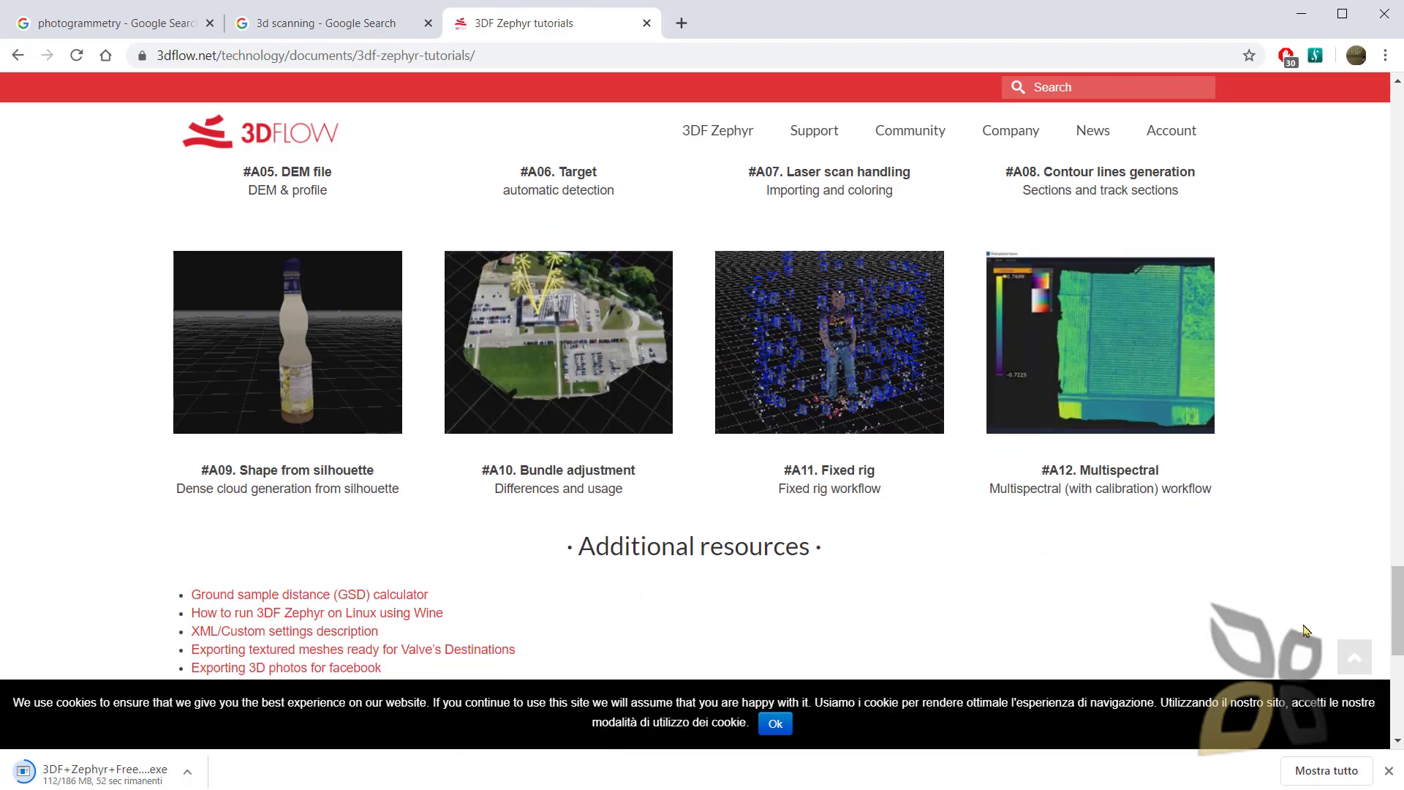
{"action": "left_click_drag", "start_coordinate": [1396, 615], "coordinate": [1397, 131]}
{"action": "left_click", "coordinate": [799, 166]}
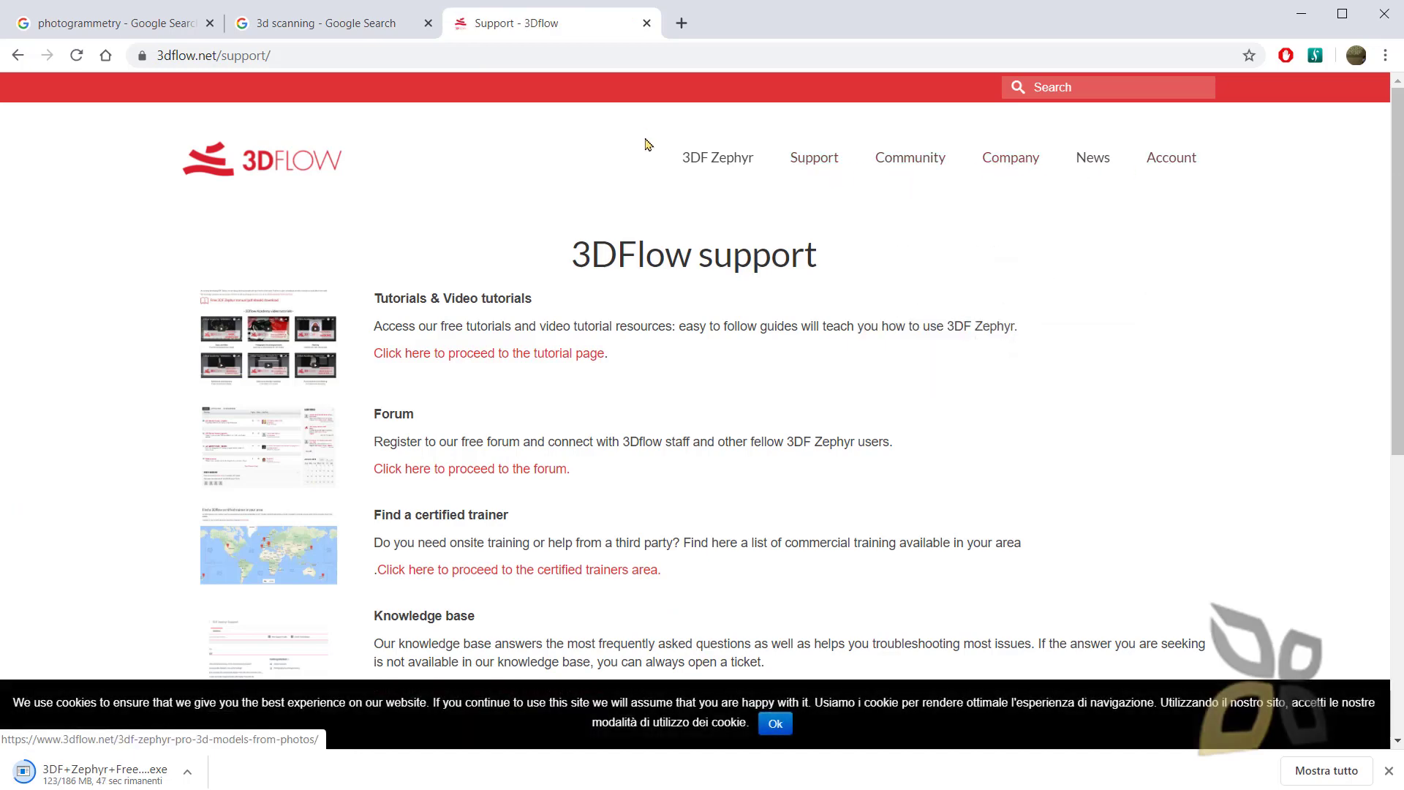
Step: Open the 3DF Zephyr product page and scroll to the editions price comparison table
{"action": "left_click", "coordinate": [698, 157]}
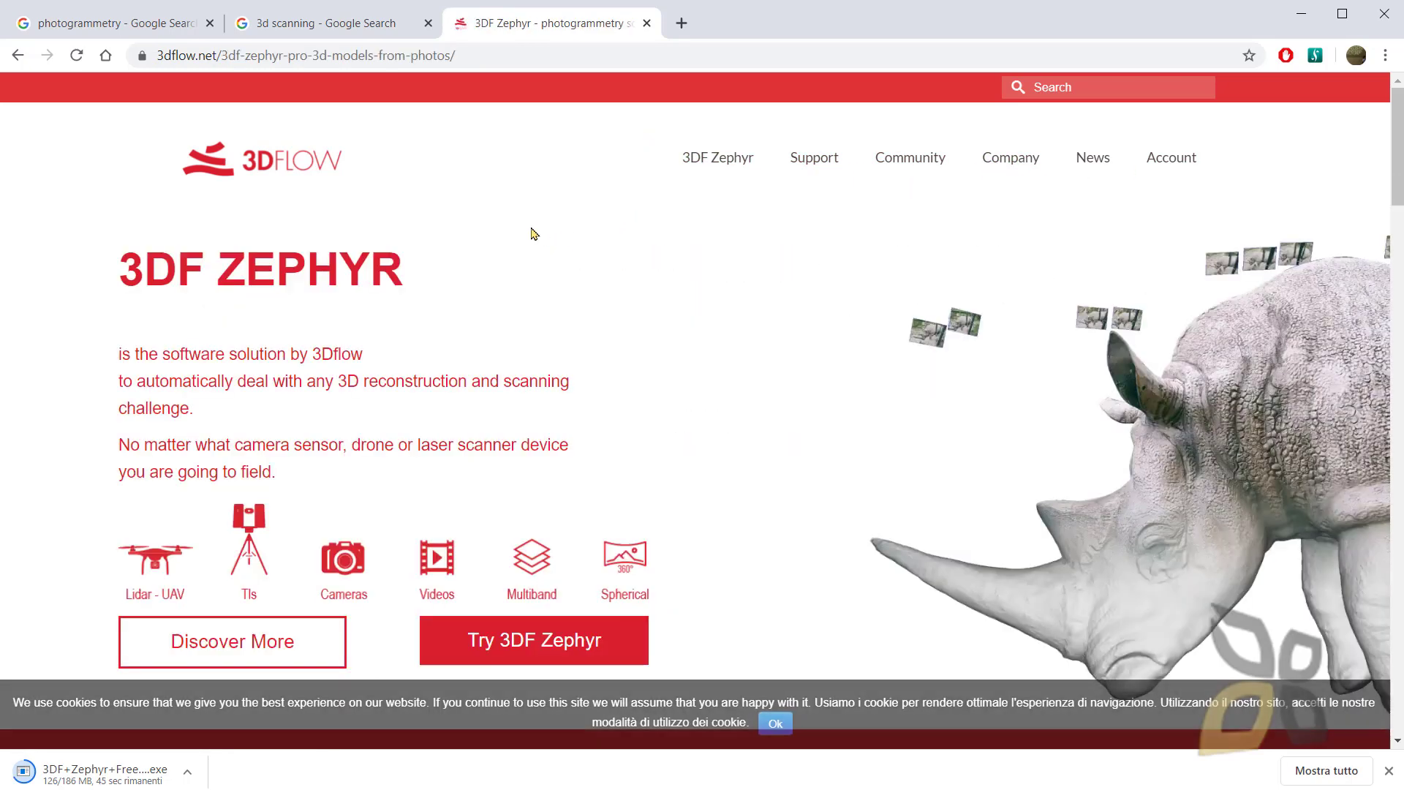
{"action": "scroll", "coordinate": [526, 291], "scroll_direction": "down", "scroll_amount": 4}
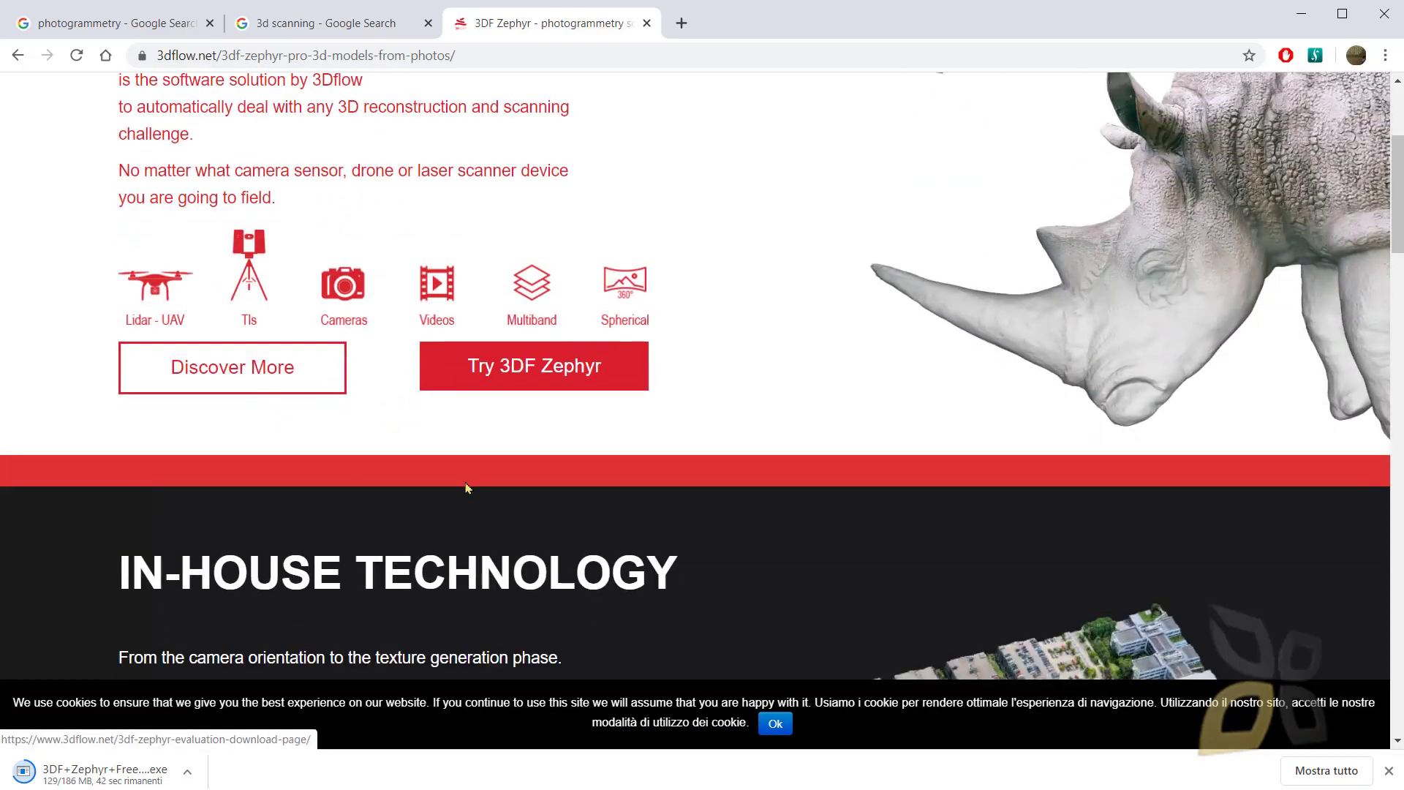
{"action": "scroll", "coordinate": [468, 489], "scroll_direction": "down", "scroll_amount": 15}
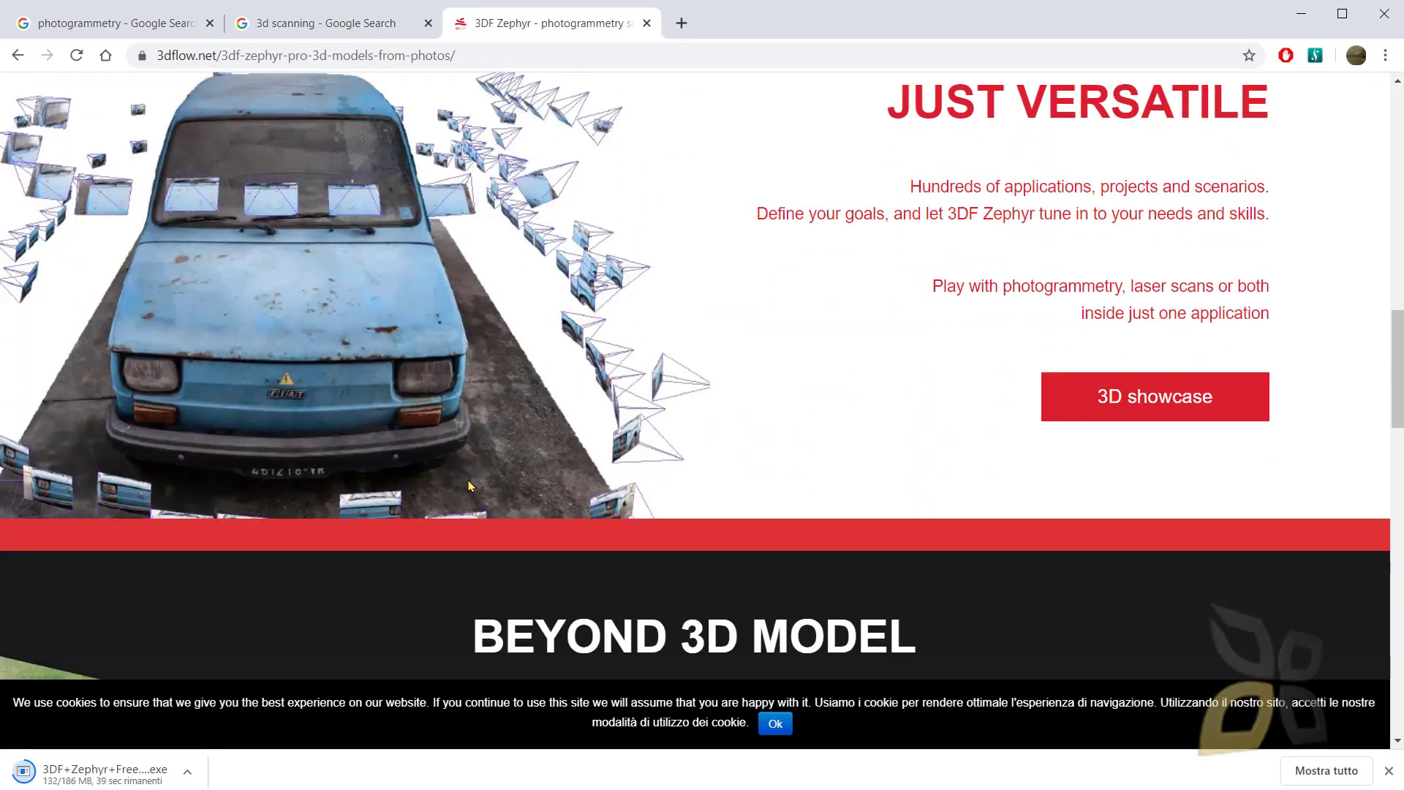
{"action": "scroll", "coordinate": [469, 484], "scroll_direction": "down", "scroll_amount": 12}
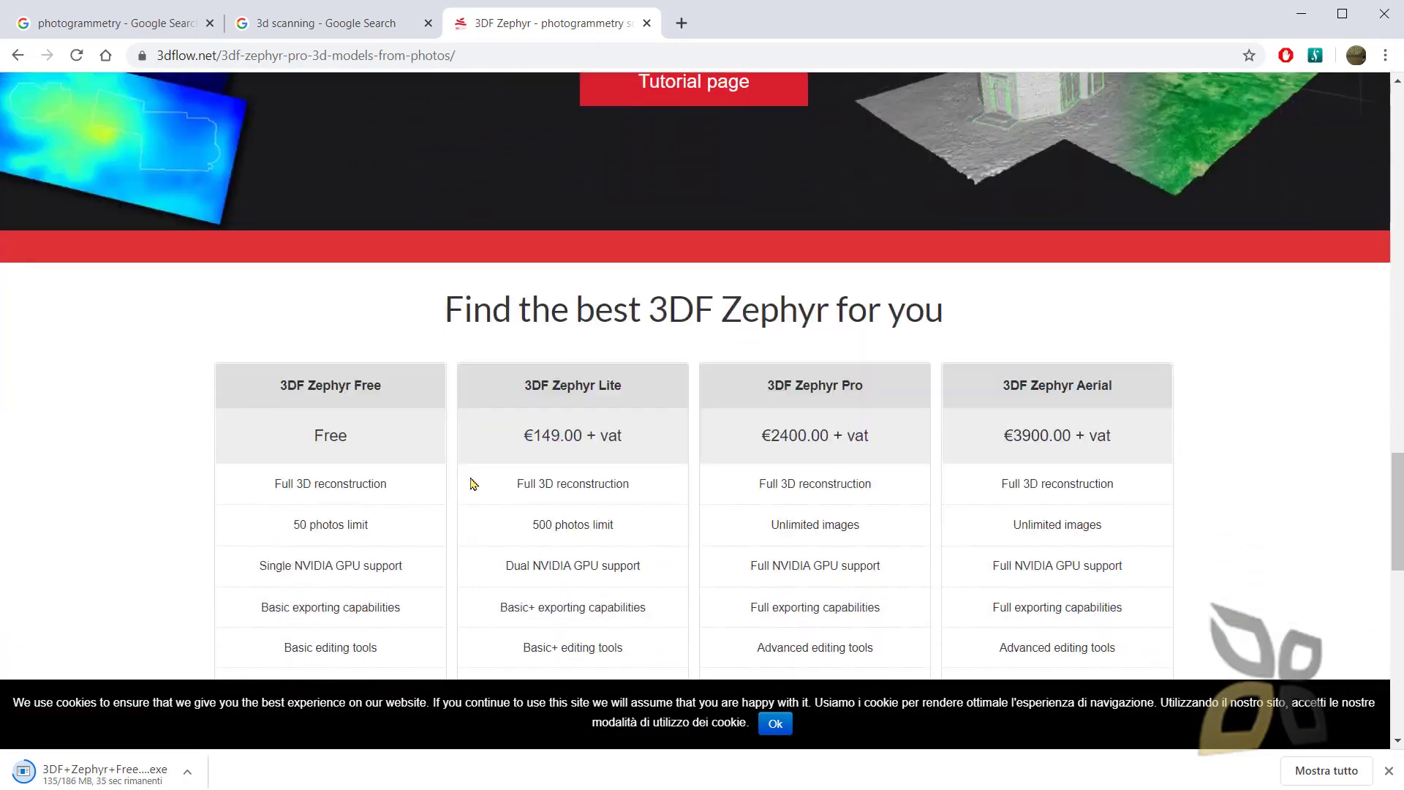
{"action": "scroll", "coordinate": [472, 484], "scroll_direction": "down", "scroll_amount": 1}
{"action": "scroll", "coordinate": [472, 481], "scroll_direction": "down", "scroll_amount": 1}
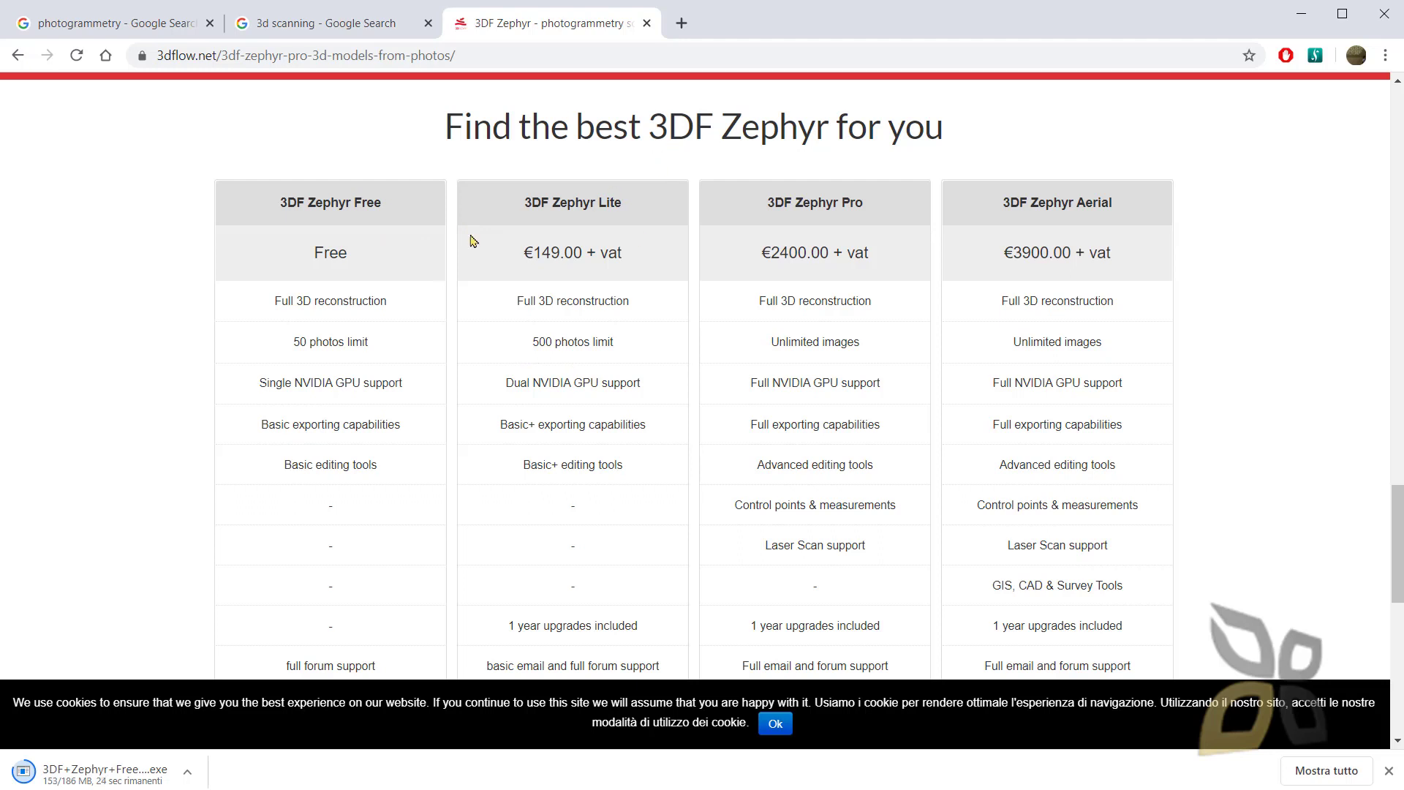
Step: Look over the page address, then set the installer download to 'Apri al termine'
{"action": "left_click", "coordinate": [220, 56]}
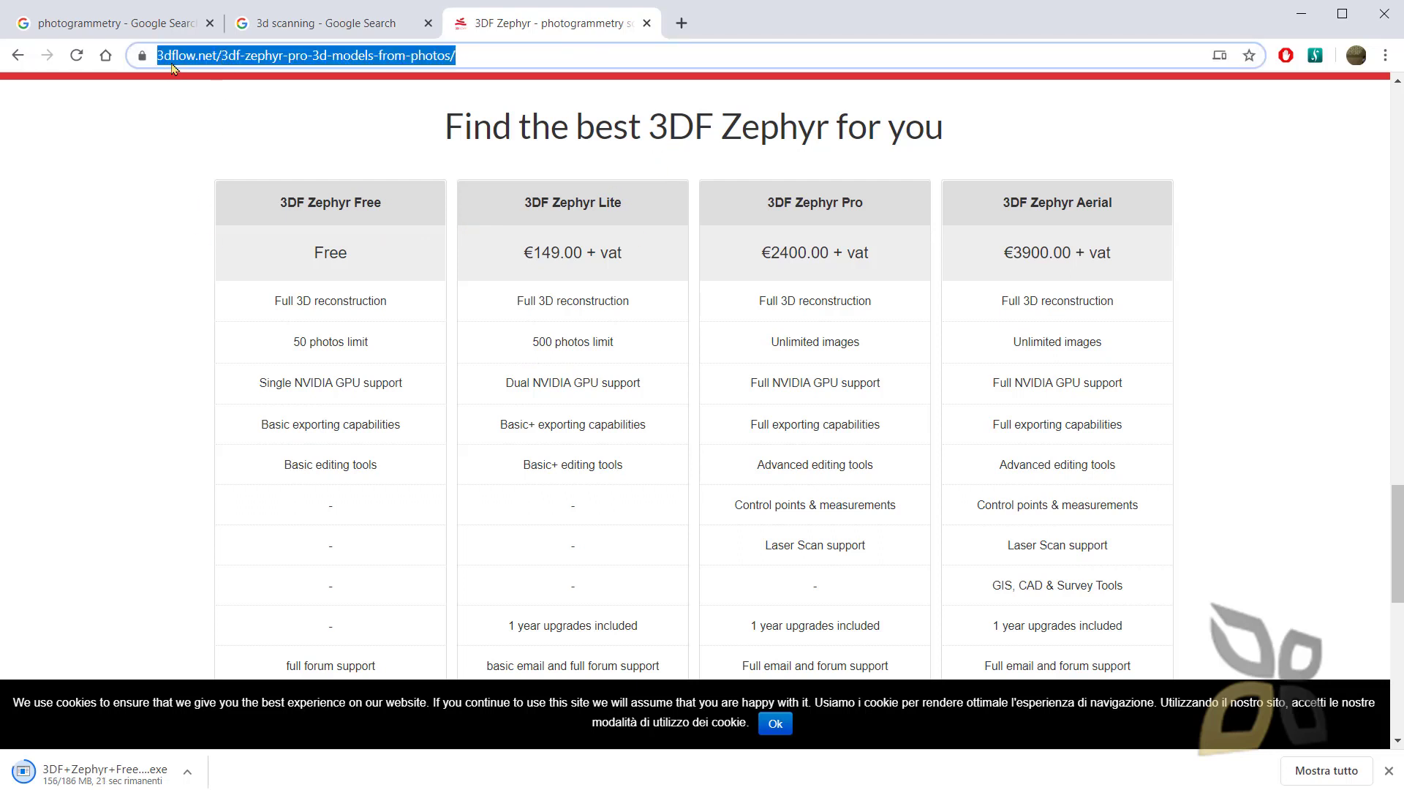
{"action": "double_click", "coordinate": [179, 55]}
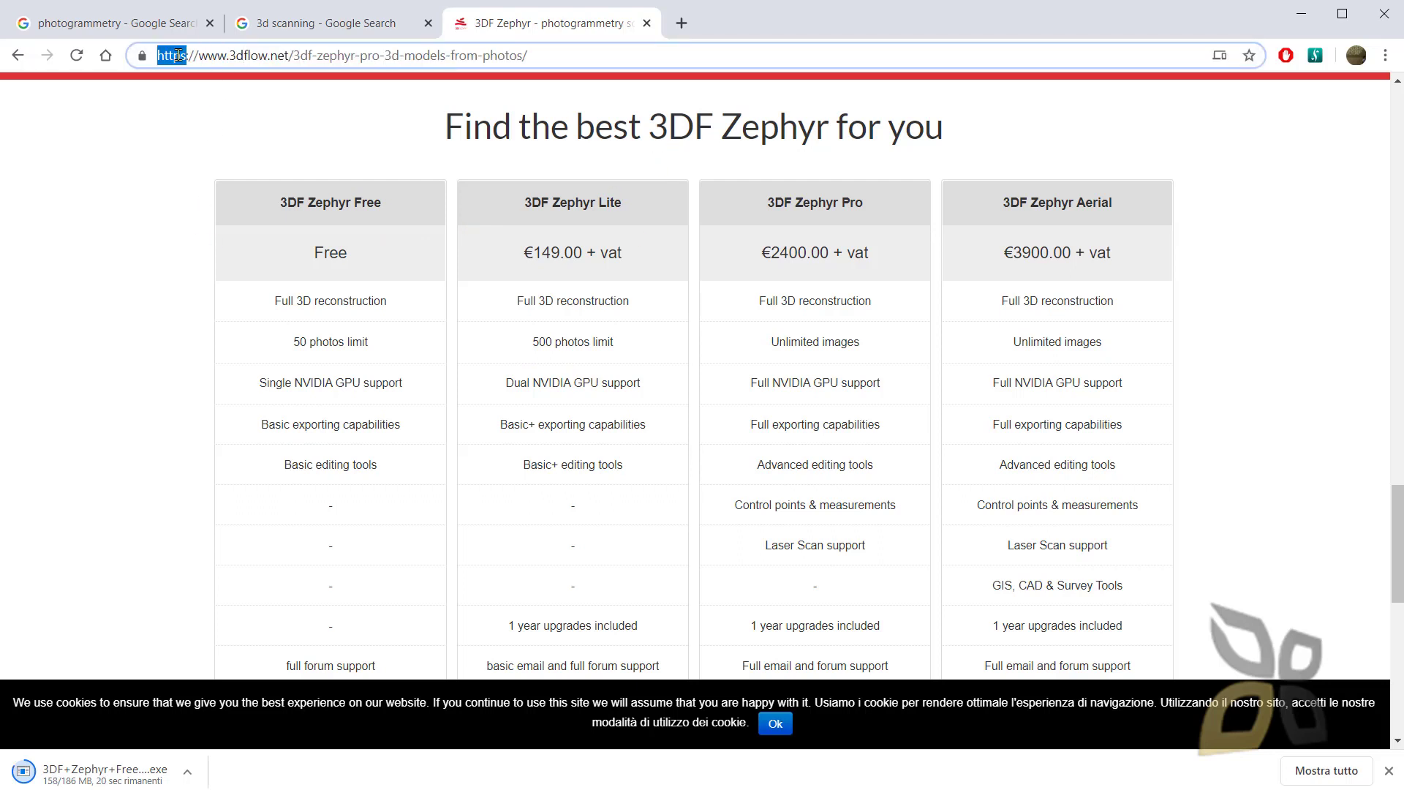
{"action": "double_click", "coordinate": [253, 54]}
{"action": "left_click", "coordinate": [278, 55]}
{"action": "scroll", "coordinate": [219, 365], "scroll_direction": "up", "scroll_amount": 5}
{"action": "scroll", "coordinate": [208, 430], "scroll_direction": "up", "scroll_amount": 10}
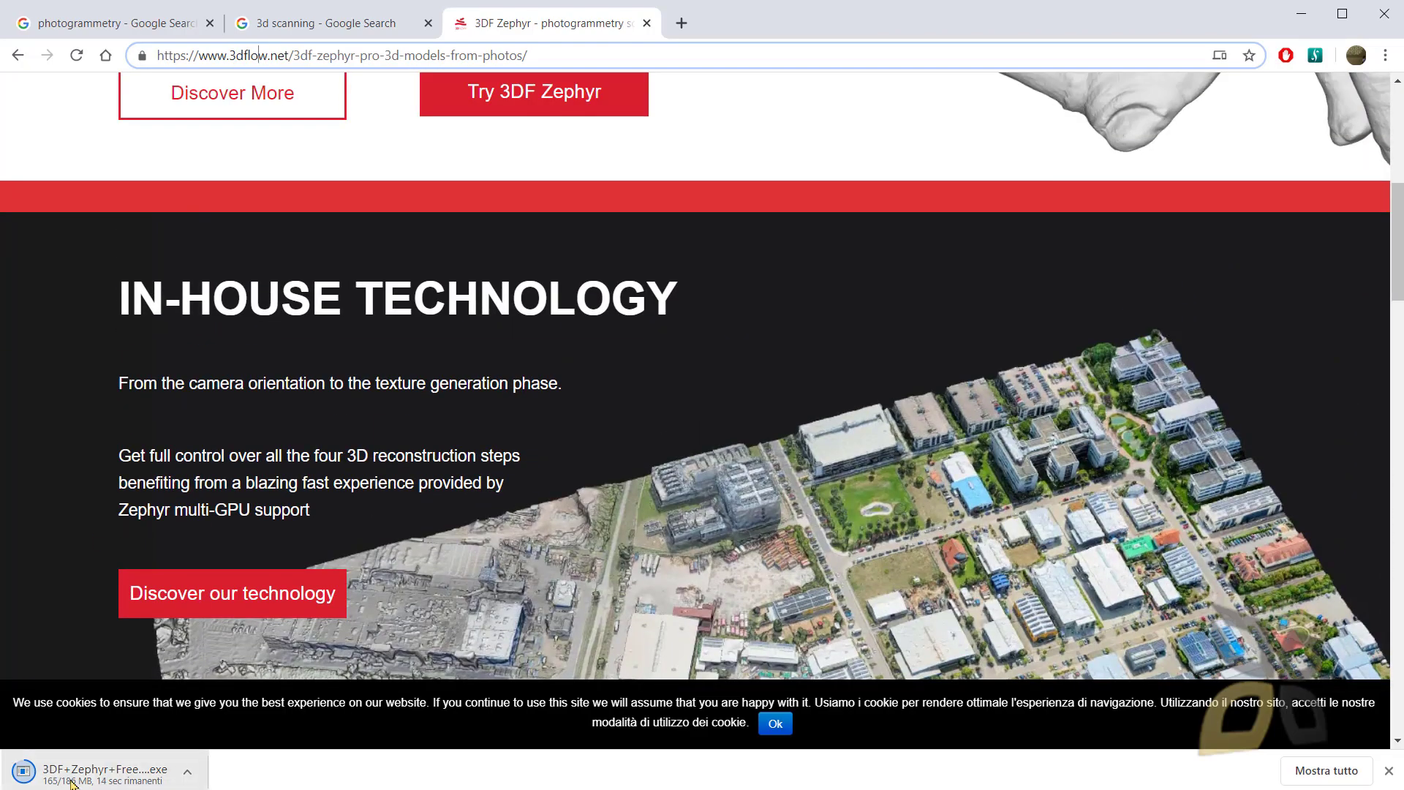
{"action": "left_click", "coordinate": [188, 781]}
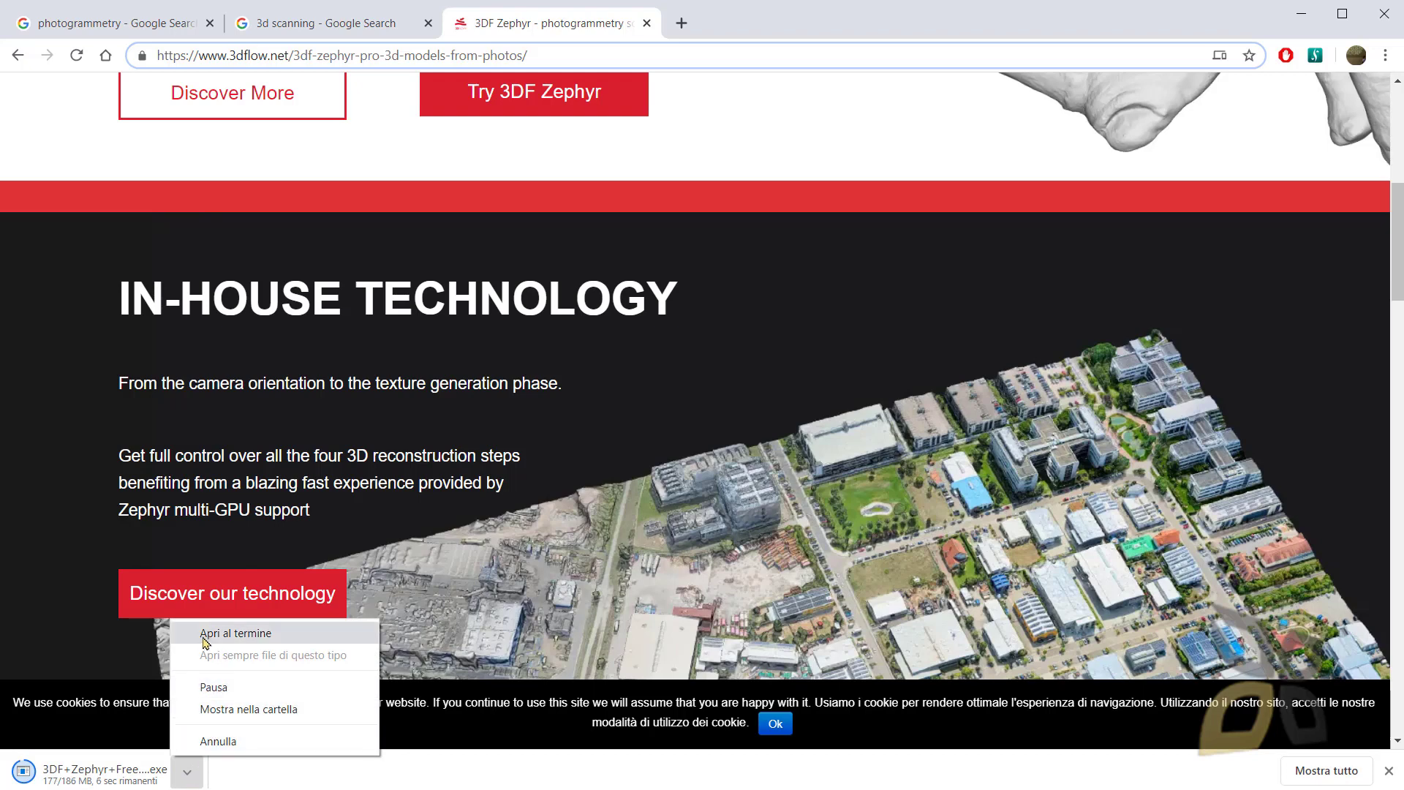
{"action": "left_click", "coordinate": [226, 633]}
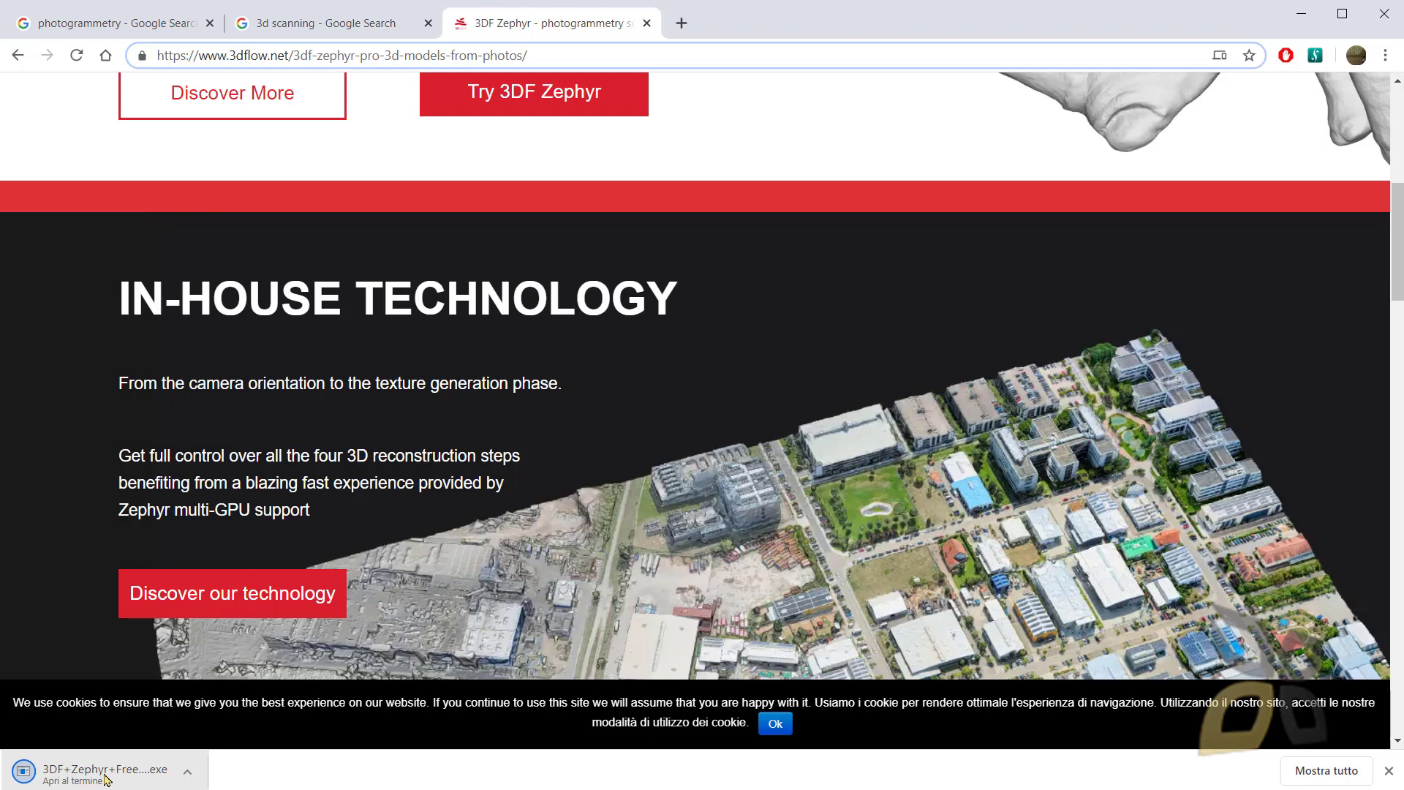
Step: Run the downloaded 3DF Zephyr Free installer past the warning and confirm Italiano as the setup language
{"action": "left_click", "coordinate": [95, 772]}
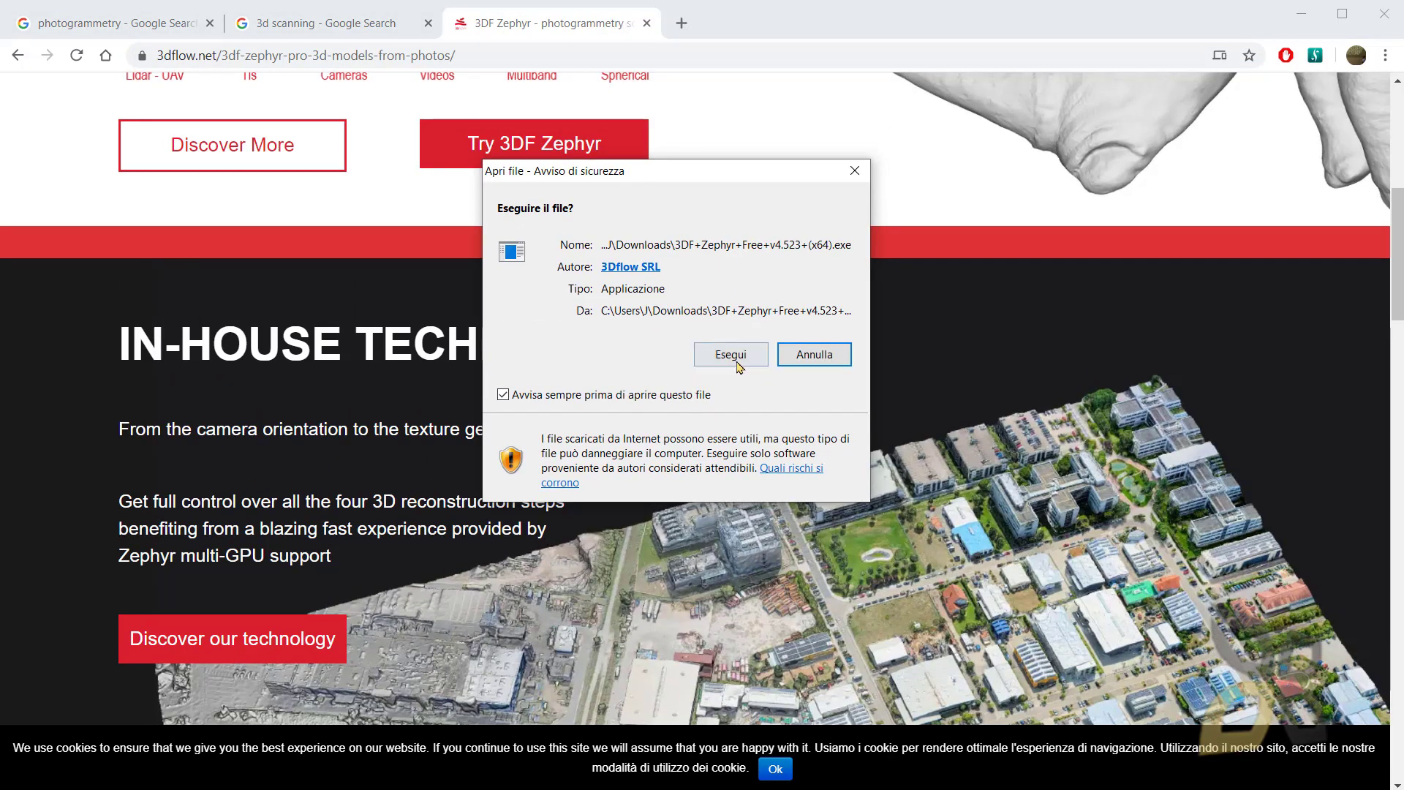
{"action": "left_click", "coordinate": [730, 354]}
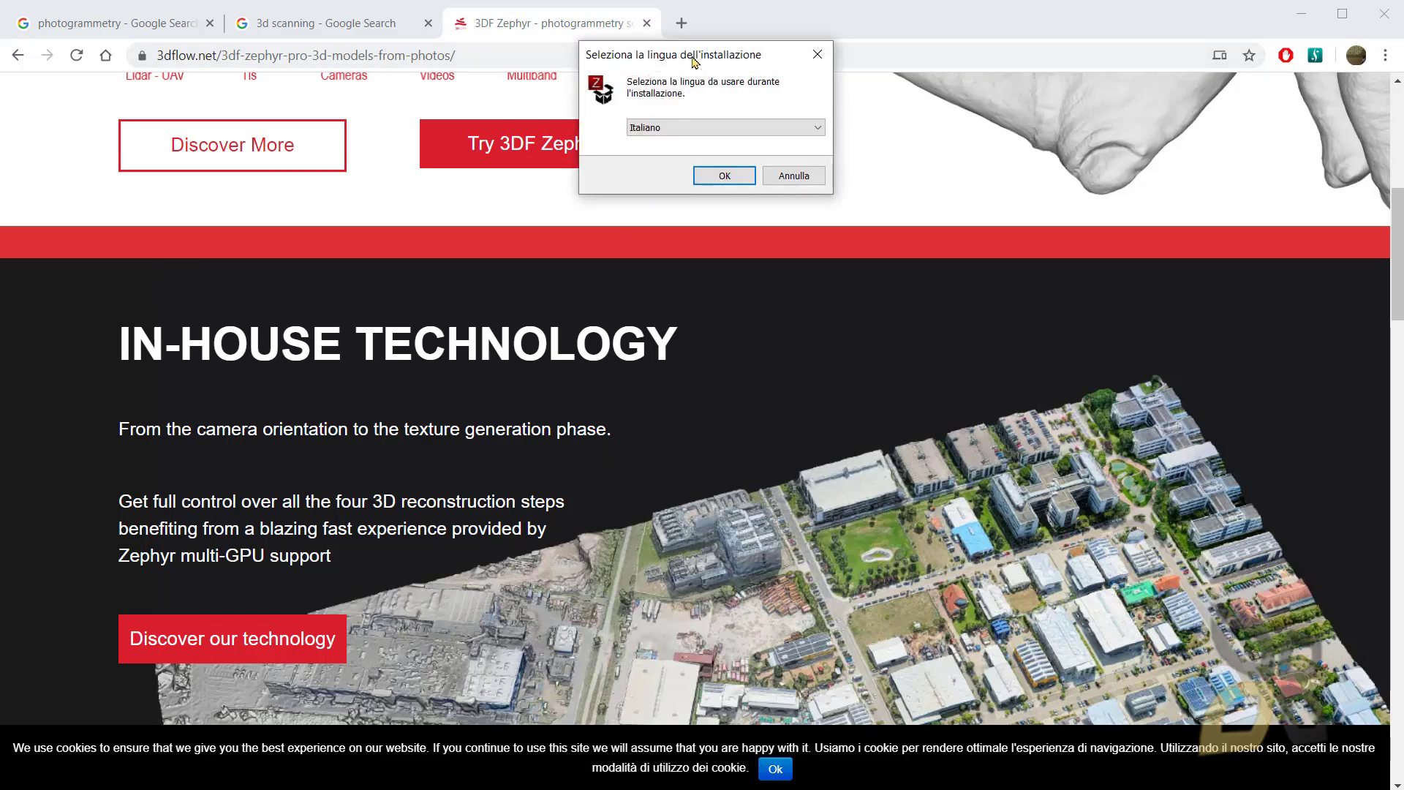
{"action": "left_click_drag", "start_coordinate": [694, 62], "coordinate": [685, 211]}
{"action": "left_click", "coordinate": [684, 277]}
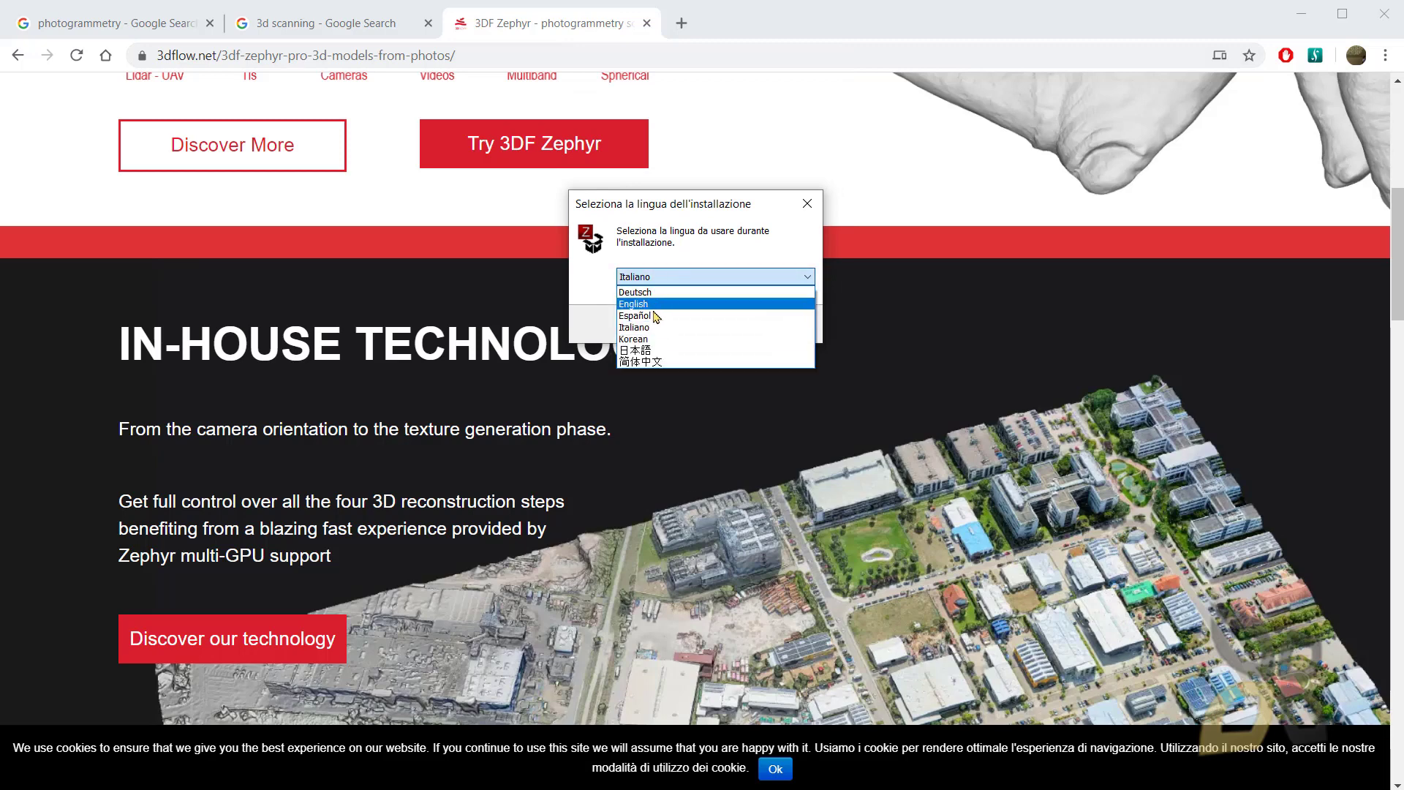
{"action": "left_click", "coordinate": [638, 328]}
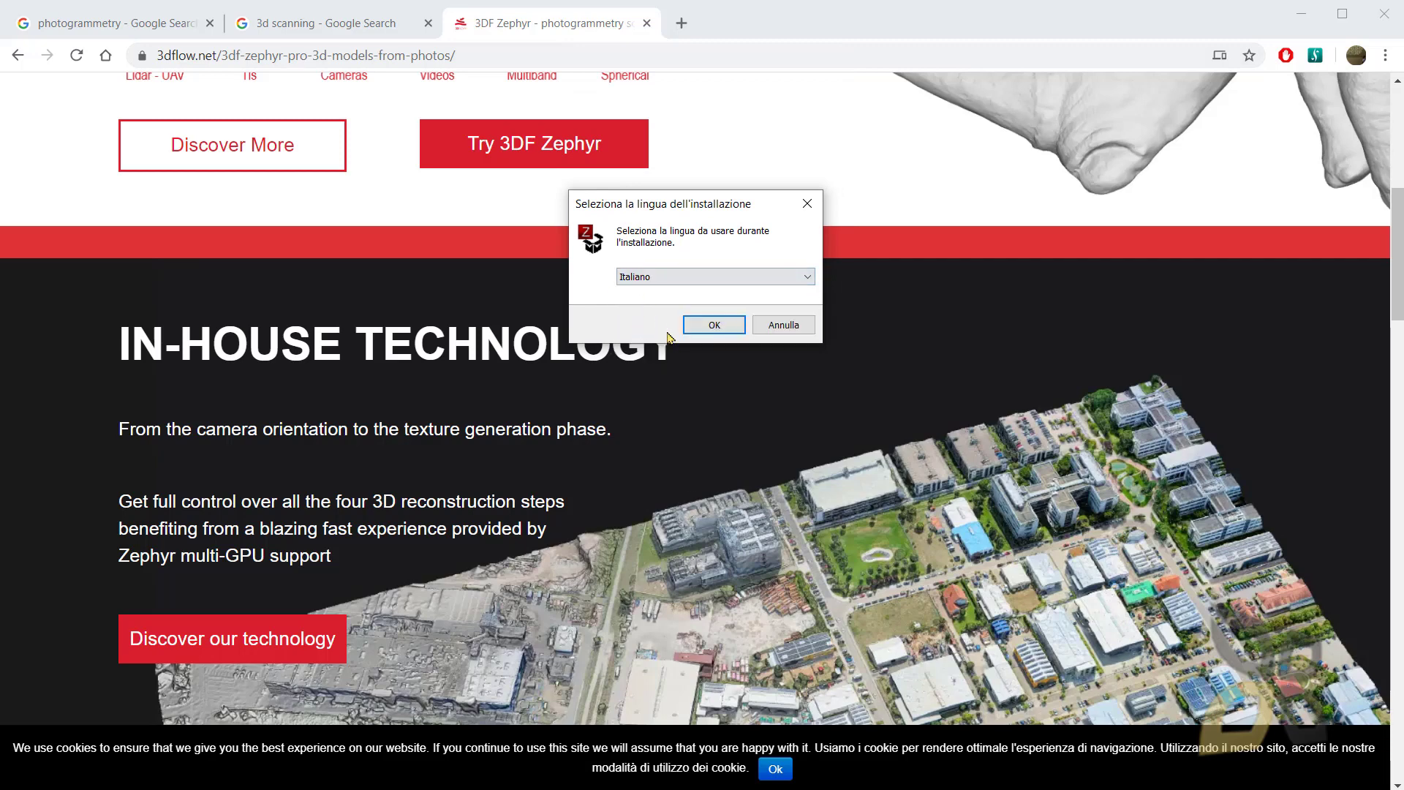
{"action": "left_click", "coordinate": [633, 282]}
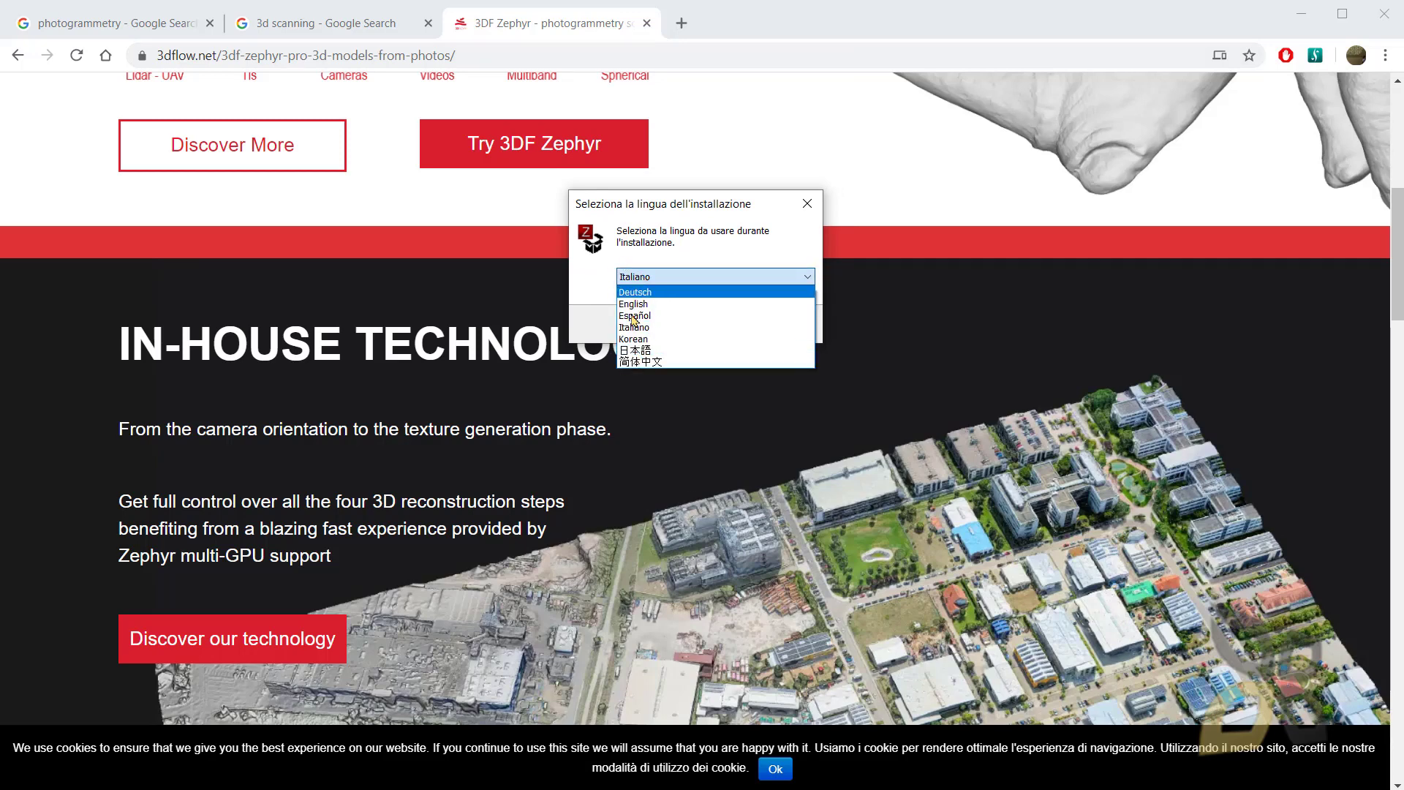
{"action": "left_click", "coordinate": [605, 287]}
{"action": "left_click", "coordinate": [713, 325]}
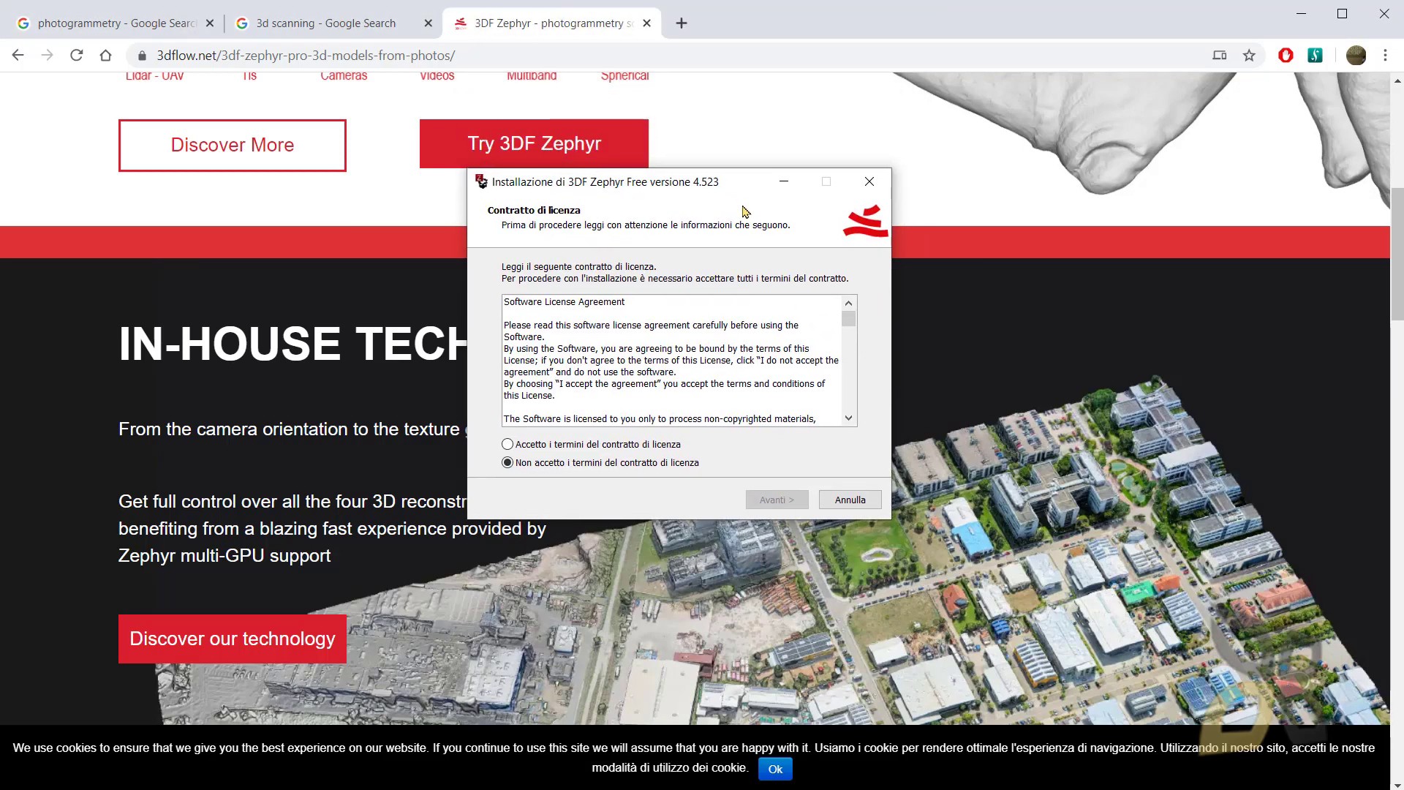
Step: Accept the licence, keep the default install and Start-menu folders, skip the desktop icon, and install
{"action": "left_click", "coordinate": [518, 444]}
{"action": "left_click", "coordinate": [776, 500]}
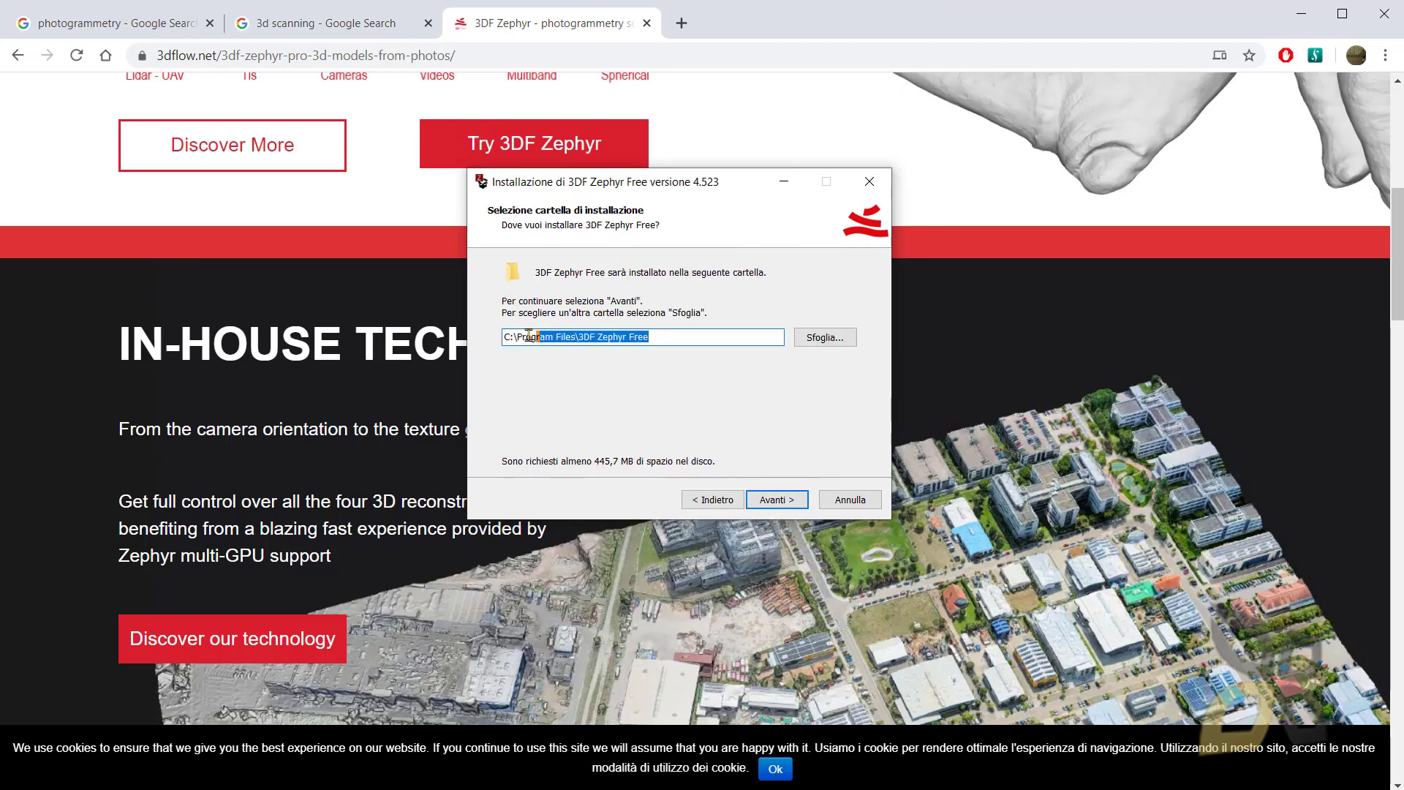
{"action": "left_click", "coordinate": [795, 507]}
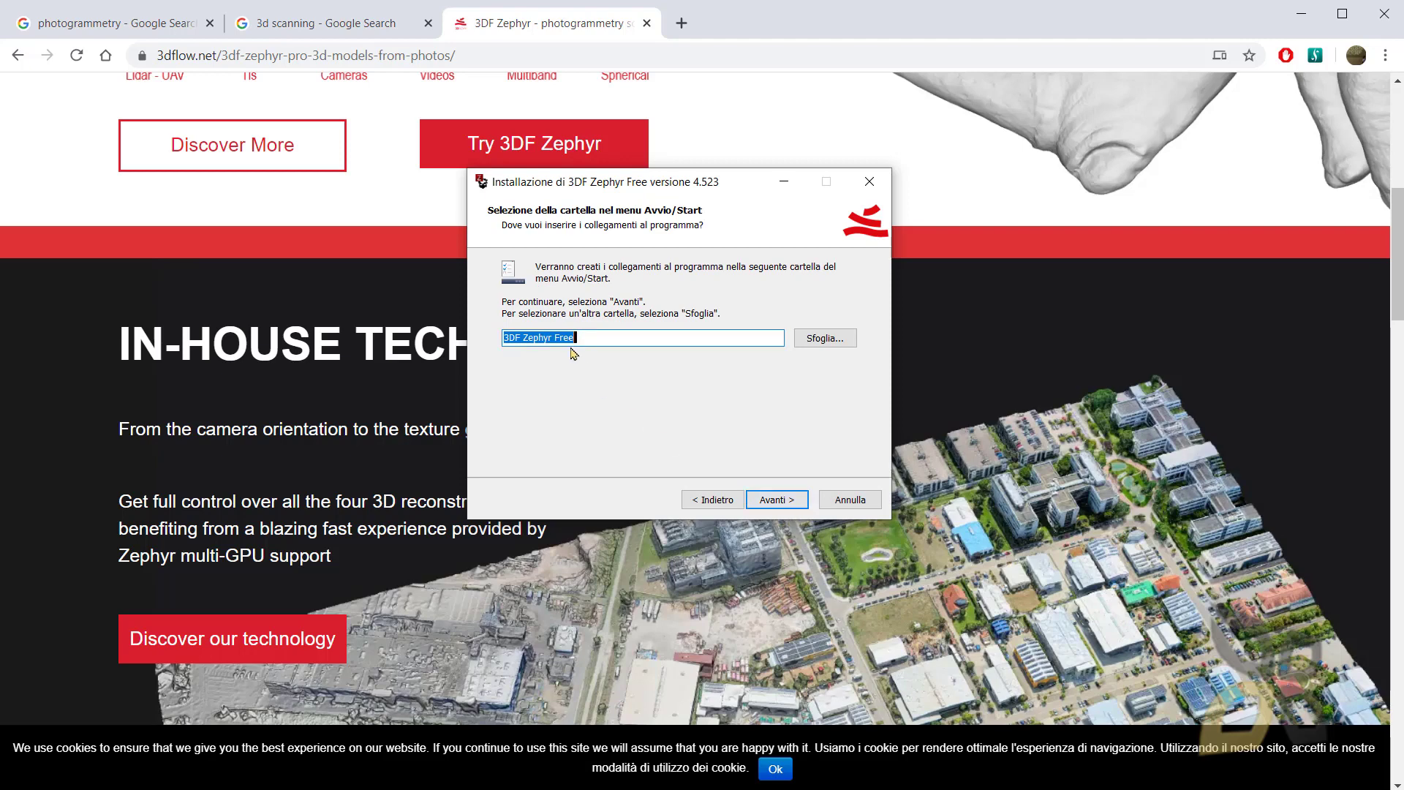
{"action": "left_click", "coordinate": [778, 501]}
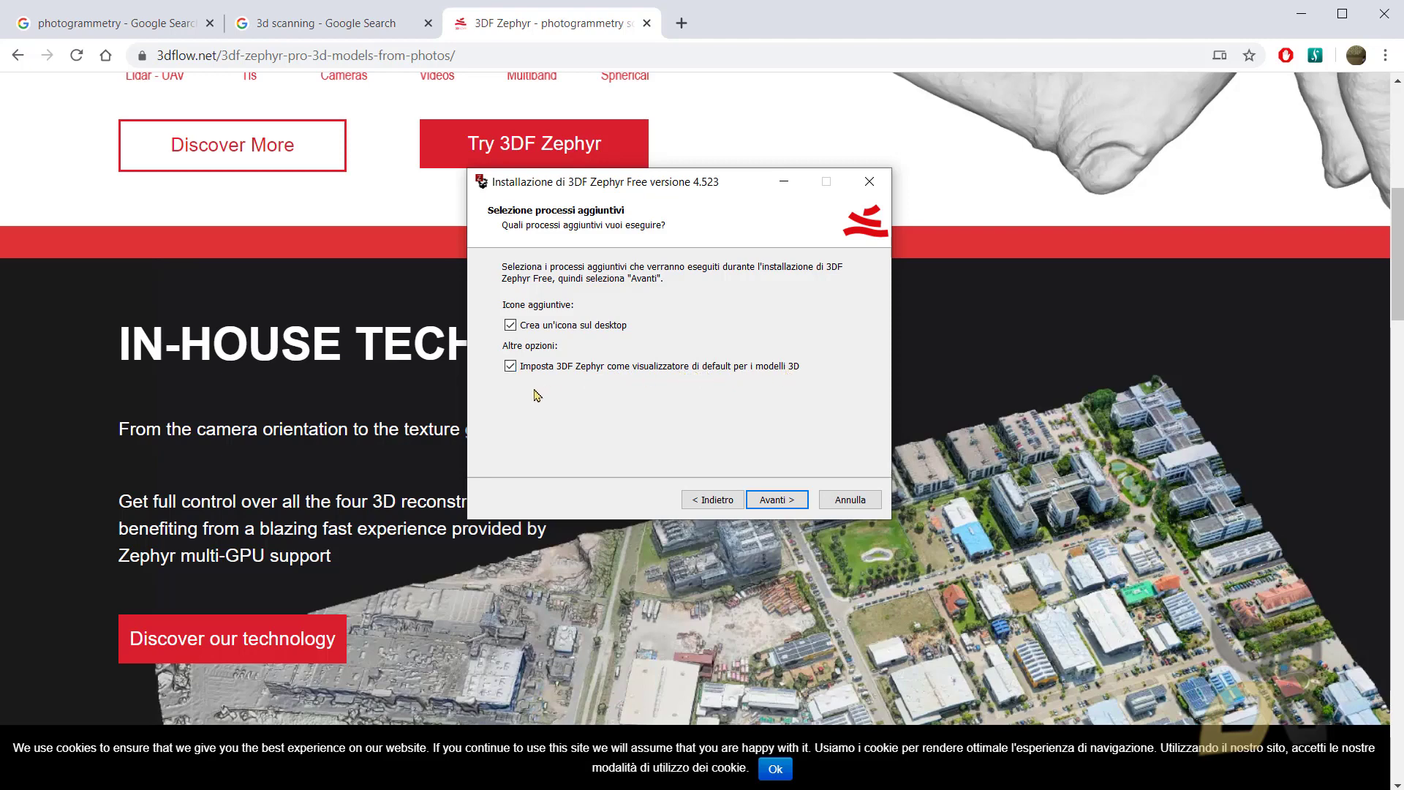
{"action": "left_click", "coordinate": [547, 329]}
{"action": "left_click", "coordinate": [802, 503]}
{"action": "left_click", "coordinate": [802, 503]}
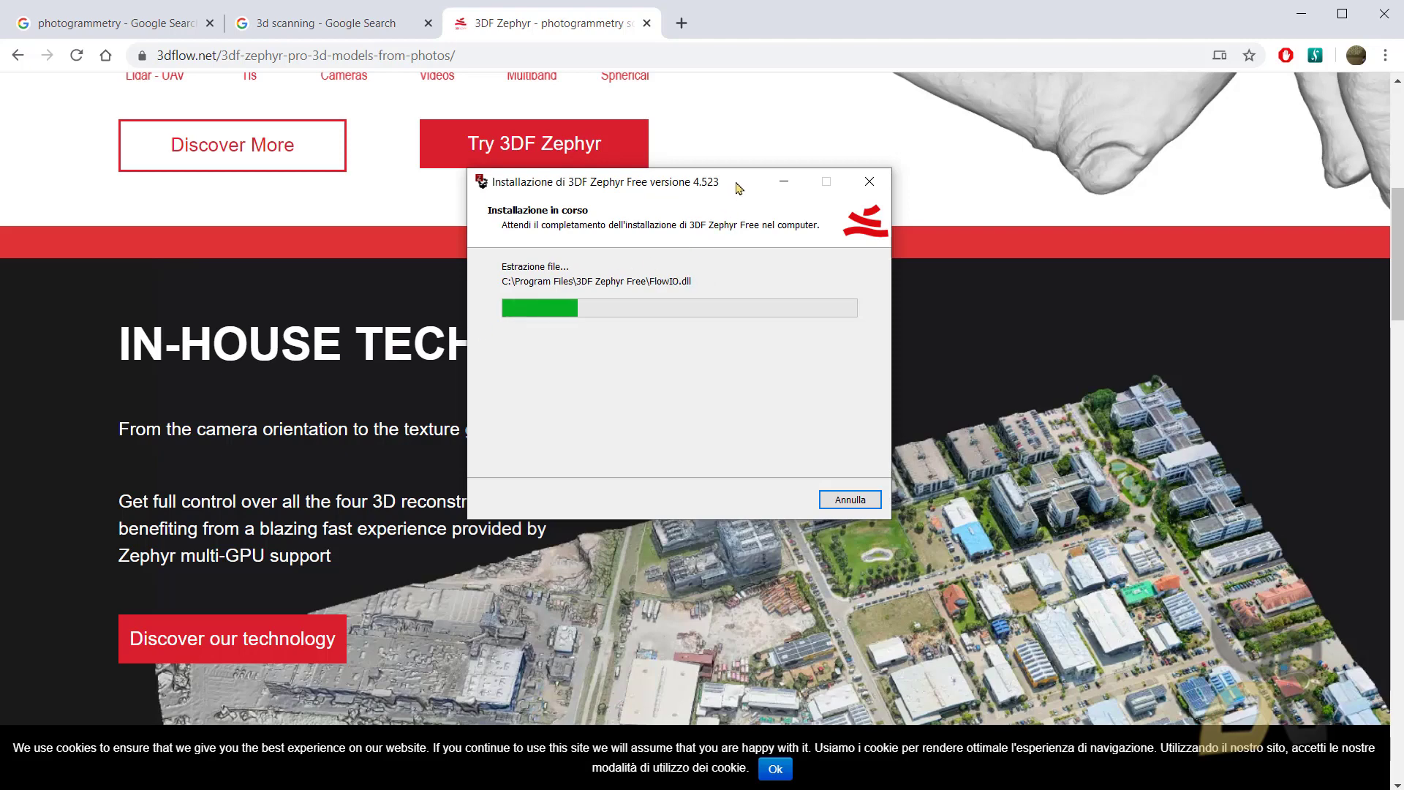
Step: Reposition the installer window higher on screen while files extract
{"action": "left_click_drag", "start_coordinate": [738, 188], "coordinate": [739, 144]}
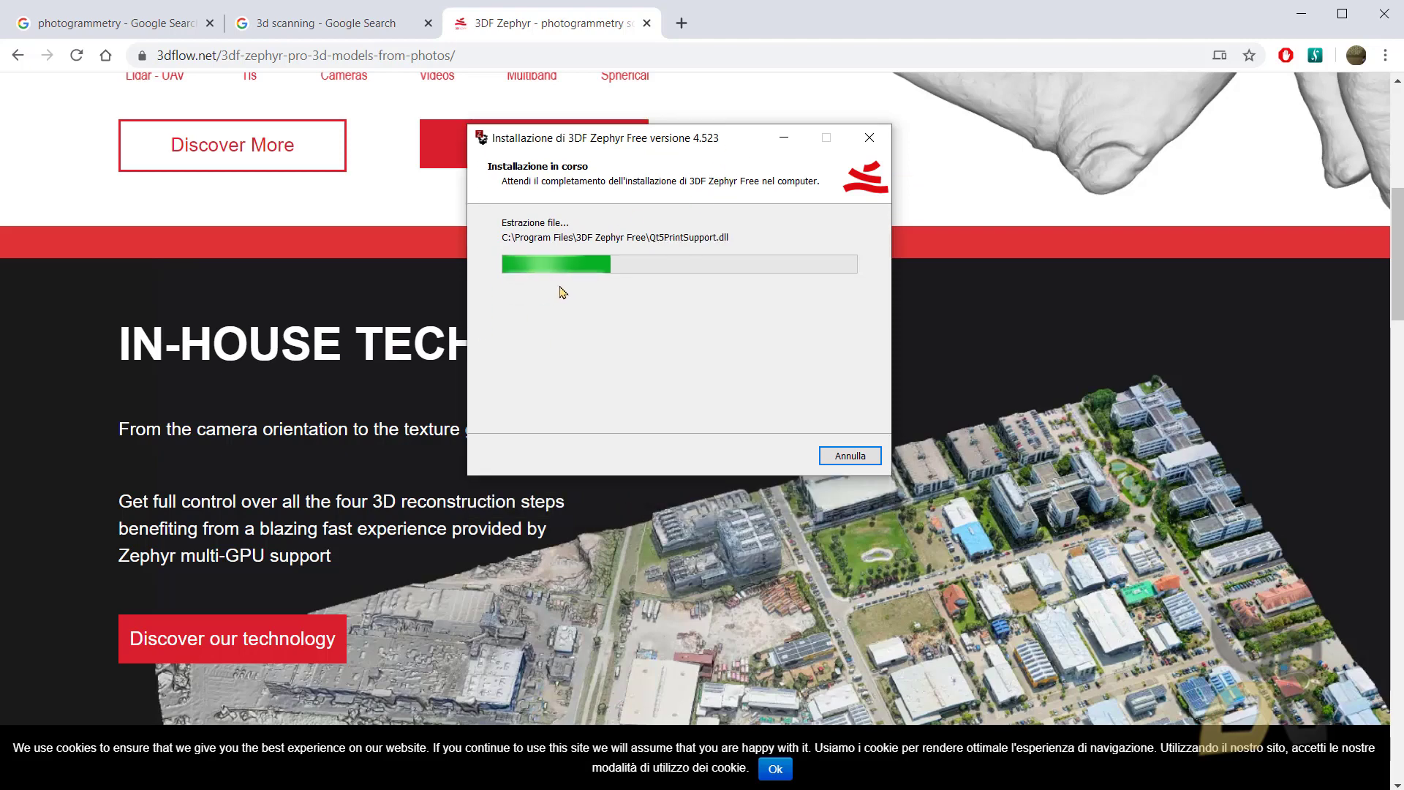
{"action": "left_click_drag", "start_coordinate": [728, 140], "coordinate": [705, 177]}
{"action": "scroll", "coordinate": [232, 576], "scroll_direction": "up", "scroll_amount": 7}
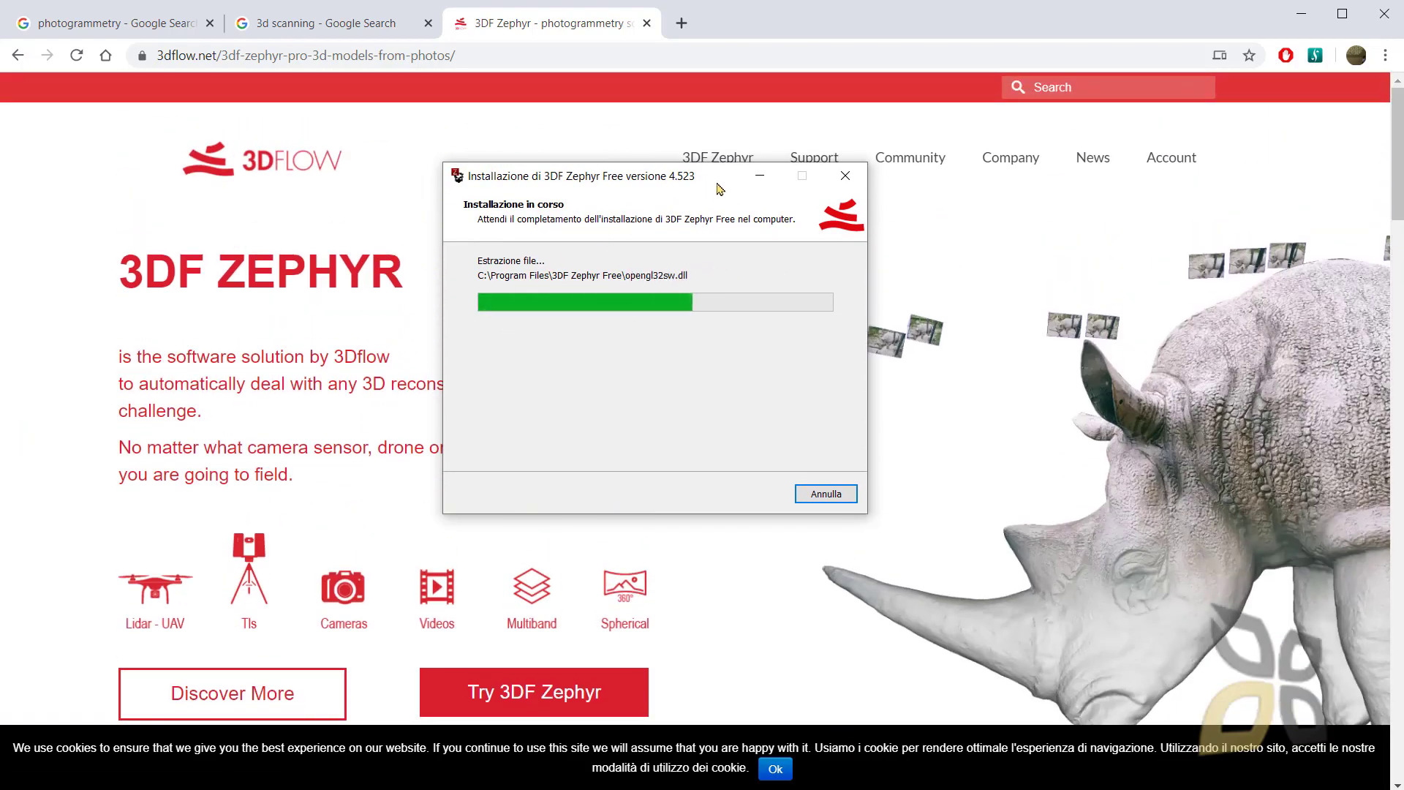
{"action": "left_click_drag", "start_coordinate": [717, 185], "coordinate": [729, 114]}
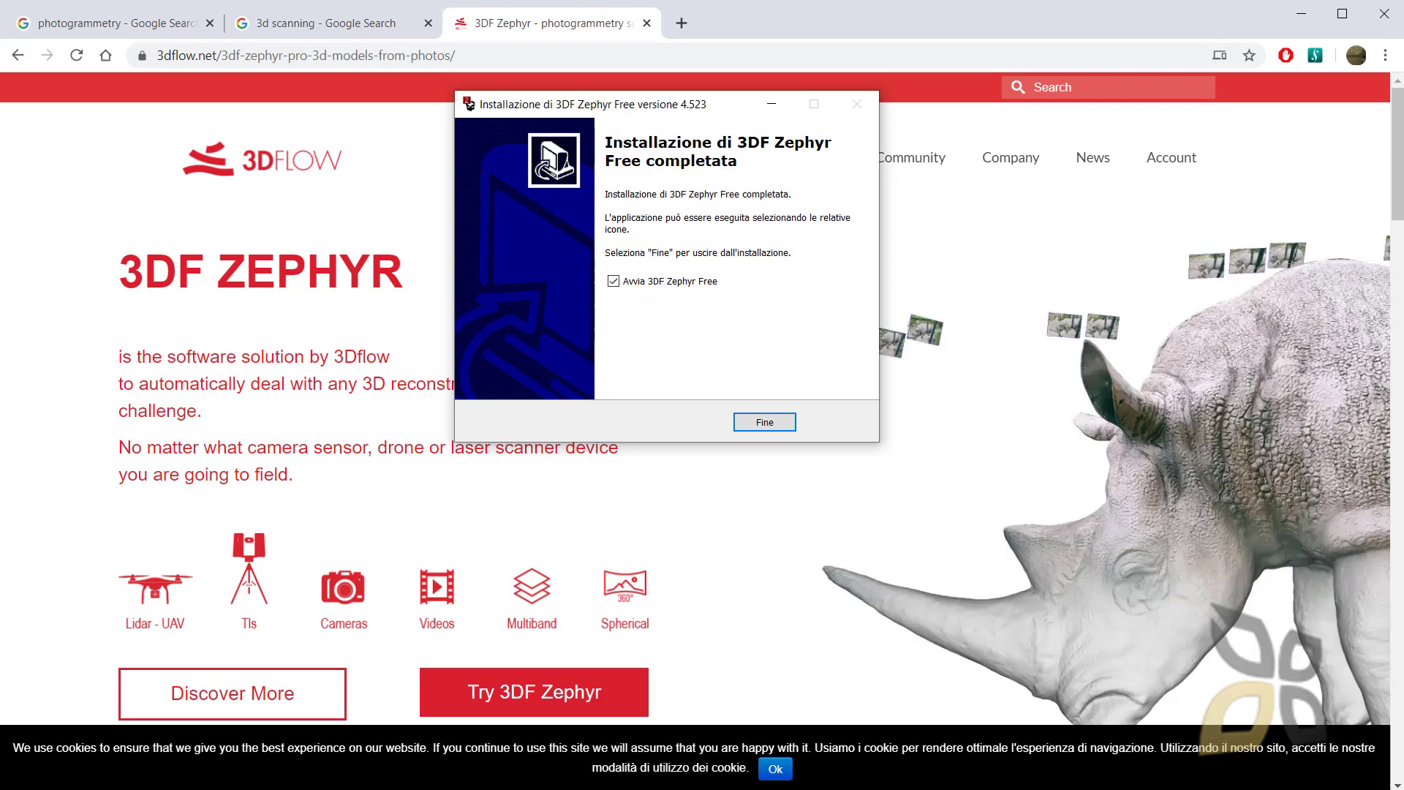
Step: Finish the installer to launch Zephyr, then dismiss the 3Dflow reminder with 'Non ora, grazie.'
{"action": "left_click", "coordinate": [764, 423]}
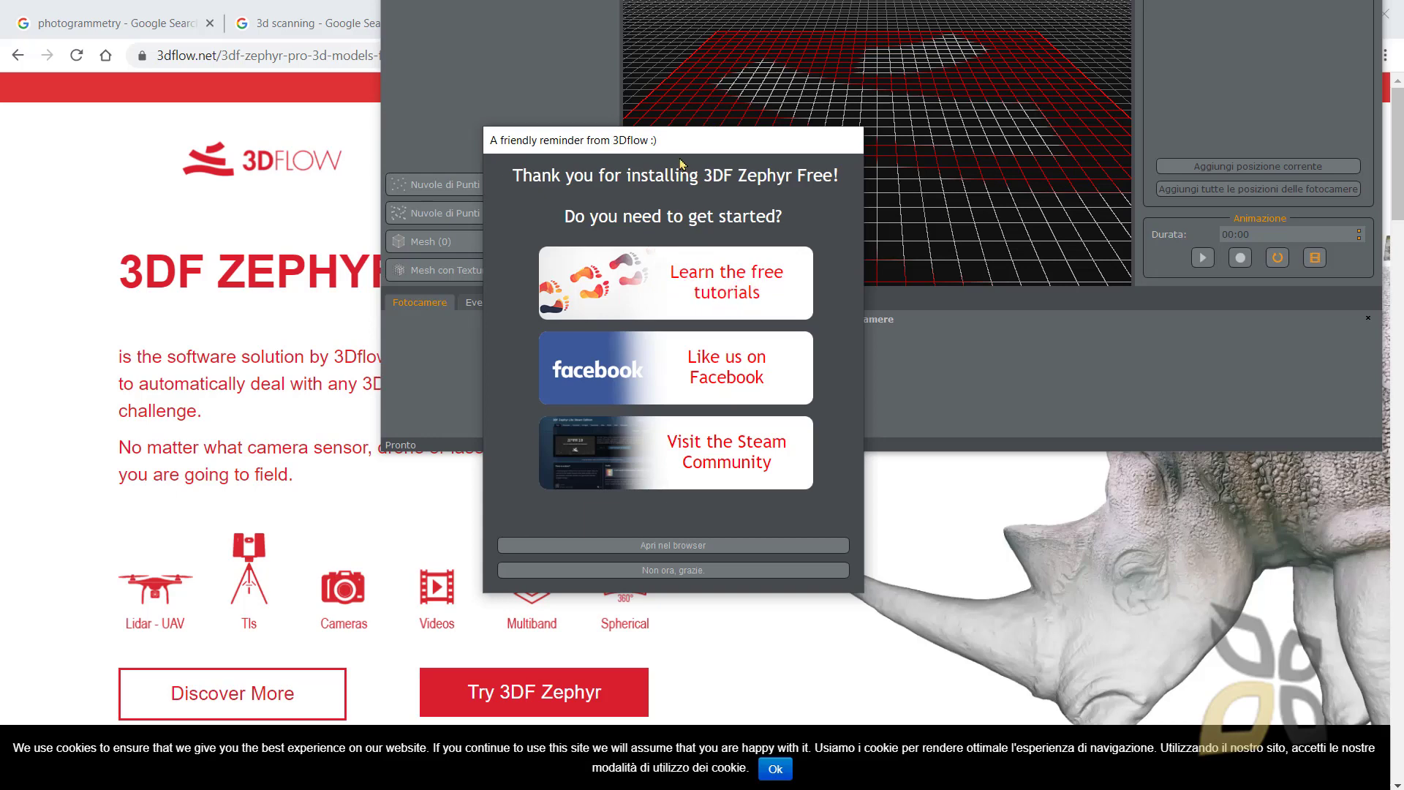
{"action": "left_click_drag", "start_coordinate": [682, 150], "coordinate": [685, 182]}
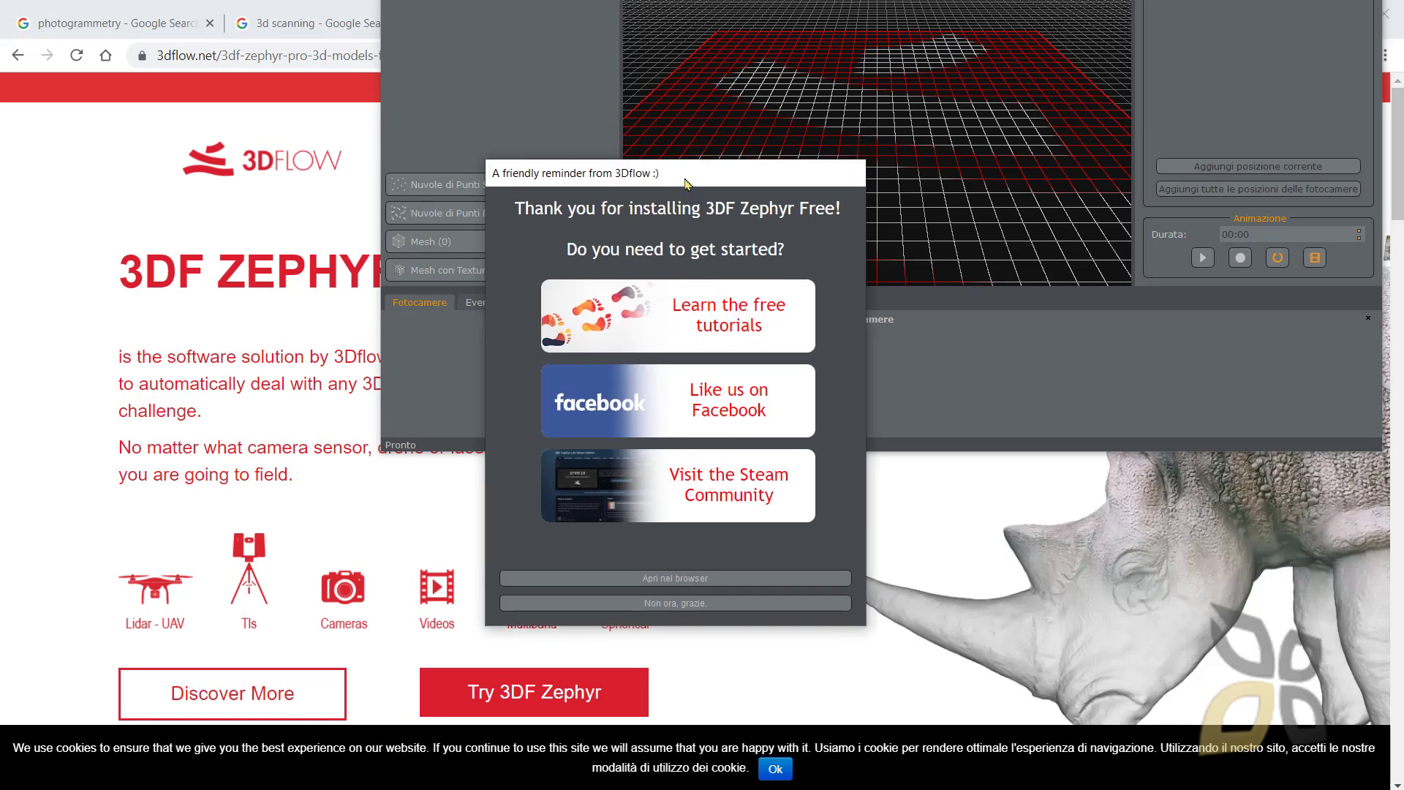
{"action": "left_click", "coordinate": [674, 604]}
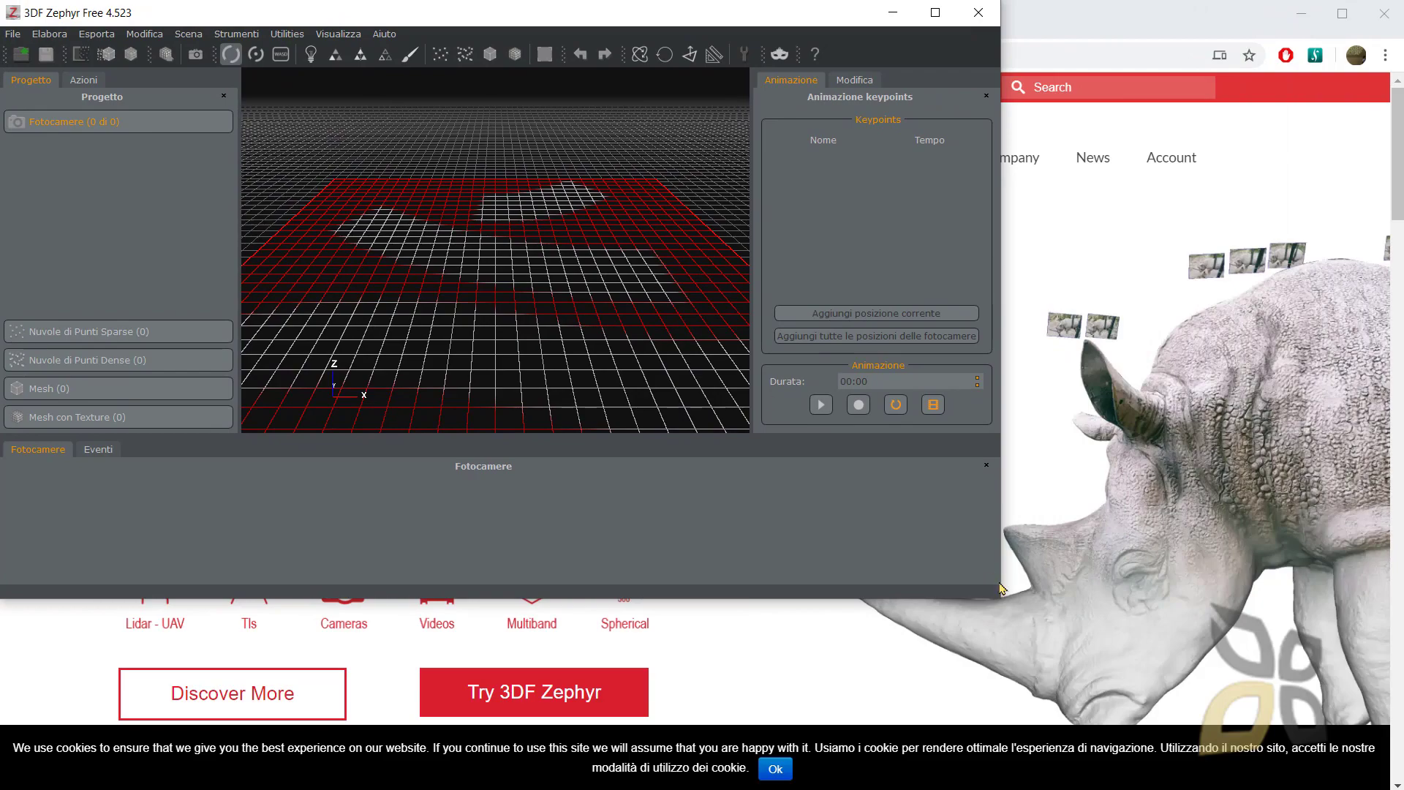
Step: Stretch the Zephyr window to full screen and browse its File, Visualizza and Aiuto menus
{"action": "left_click_drag", "start_coordinate": [996, 601], "coordinate": [1403, 782]}
{"action": "scroll", "coordinate": [528, 449], "scroll_direction": "down", "scroll_amount": 5}
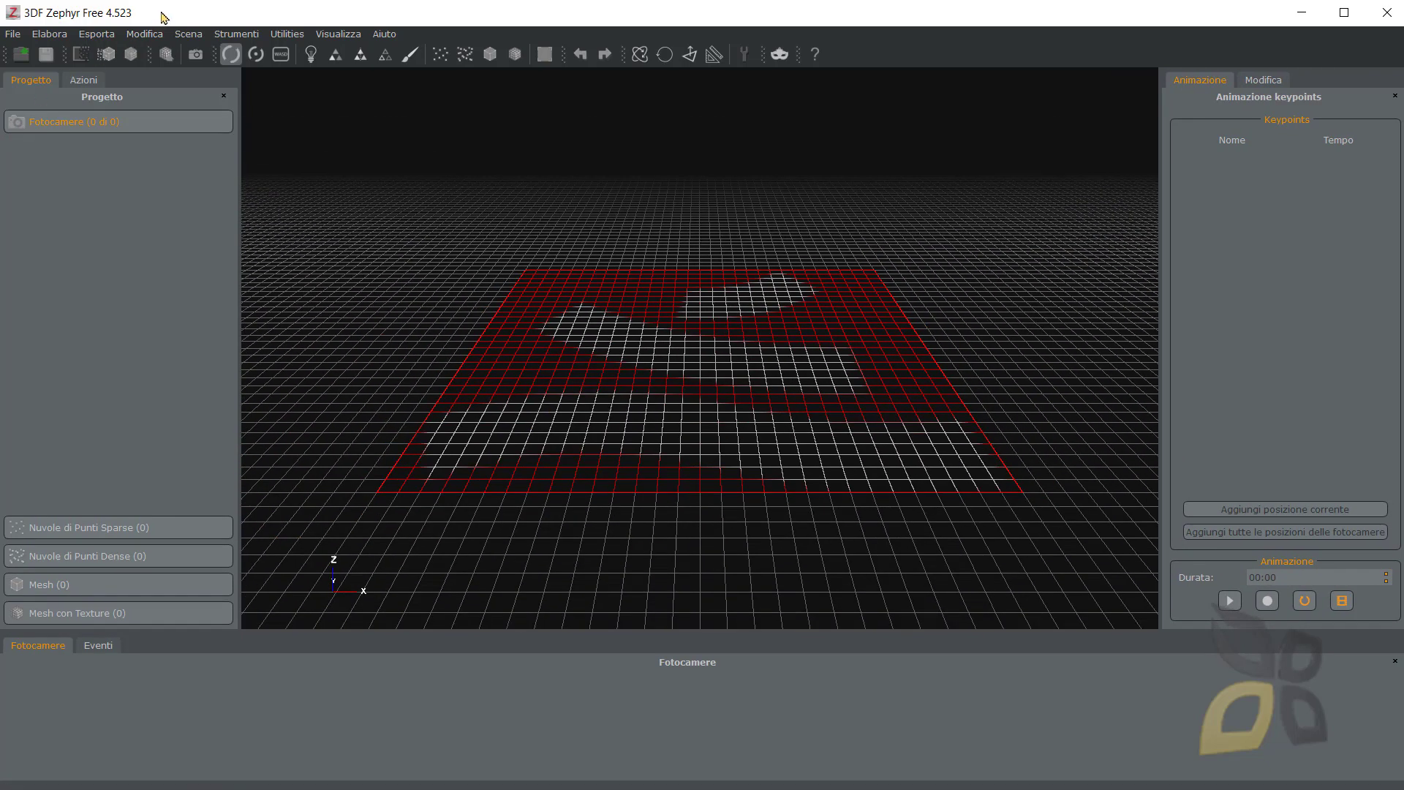
{"action": "left_click", "coordinate": [13, 33]}
{"action": "left_click", "coordinate": [13, 33]}
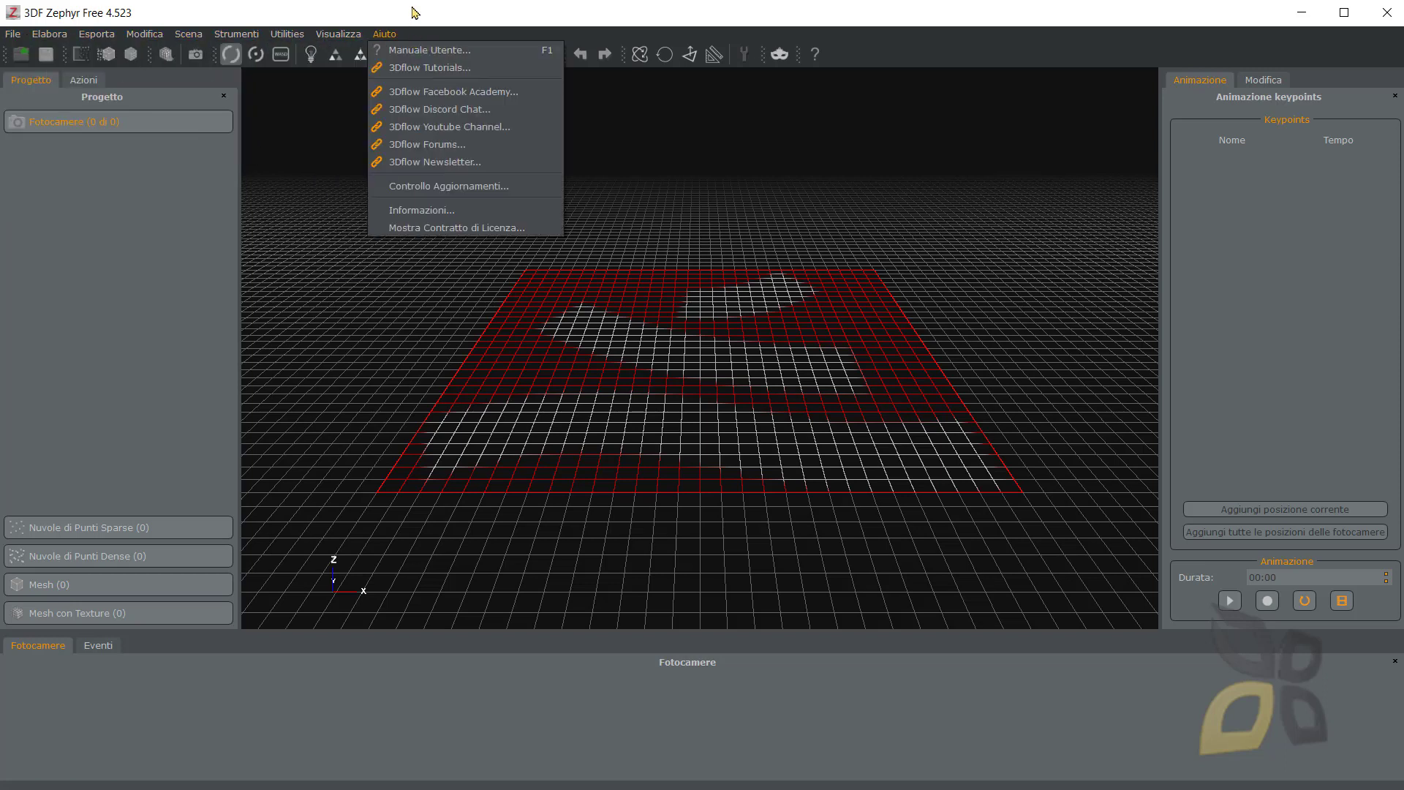
{"action": "left_click", "coordinate": [384, 33]}
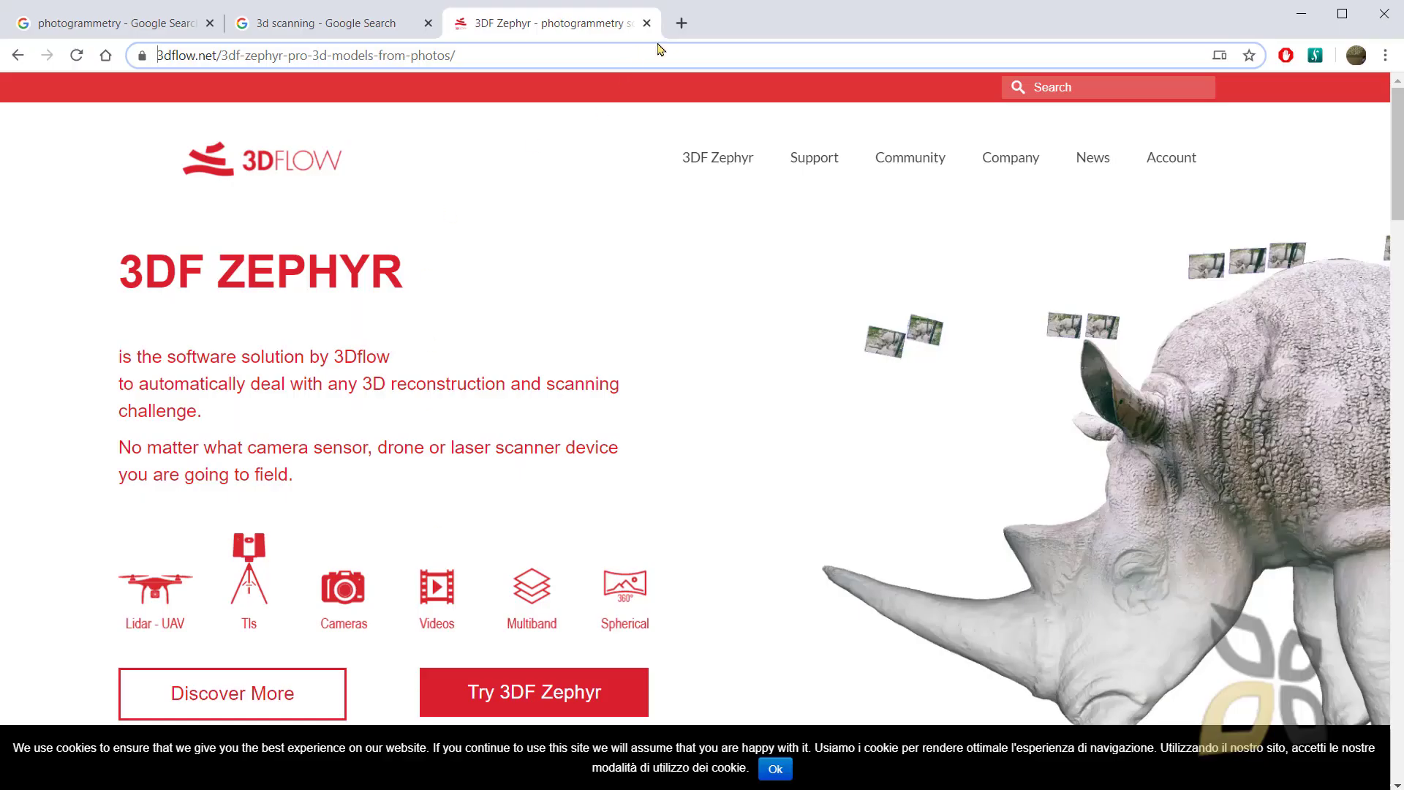
Step: Open a new tab with Google results for 'zbrush' and switch to the Images results
{"action": "left_click", "coordinate": [680, 23]}
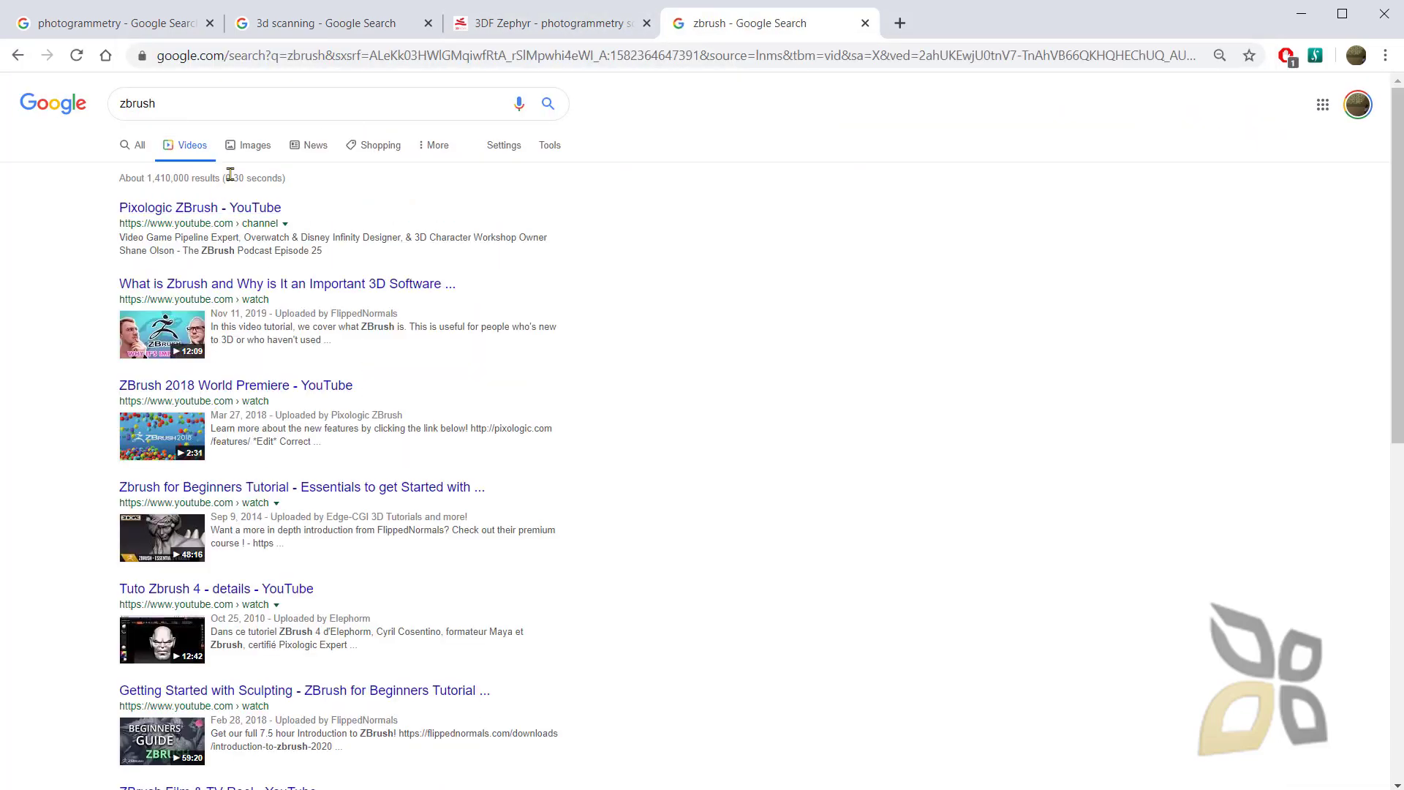
{"action": "left_click", "coordinate": [245, 158]}
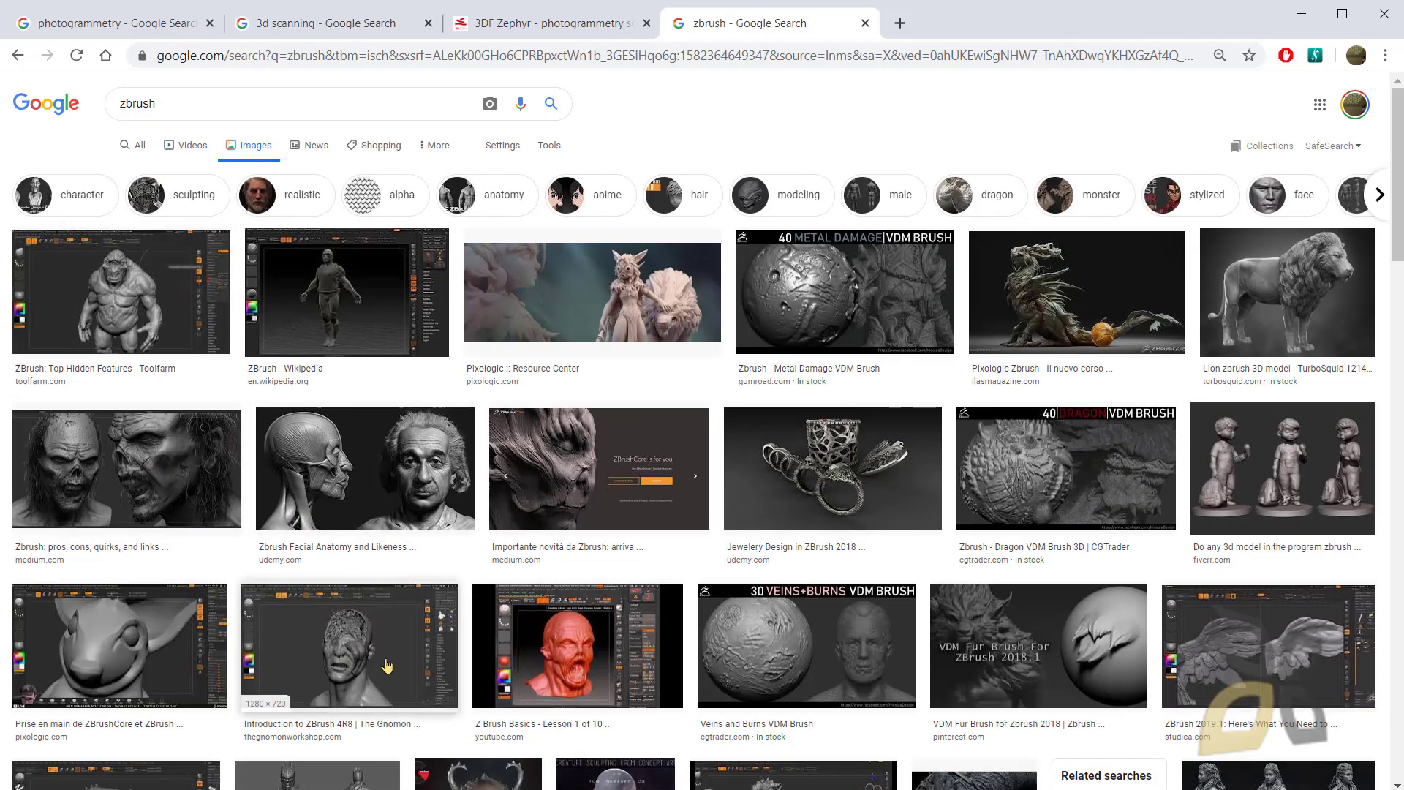
{"action": "scroll", "coordinate": [406, 662], "scroll_direction": "down", "scroll_amount": 3}
{"action": "scroll", "coordinate": [402, 629], "scroll_direction": "down", "scroll_amount": 6}
{"action": "scroll", "coordinate": [395, 628], "scroll_direction": "down", "scroll_amount": 1}
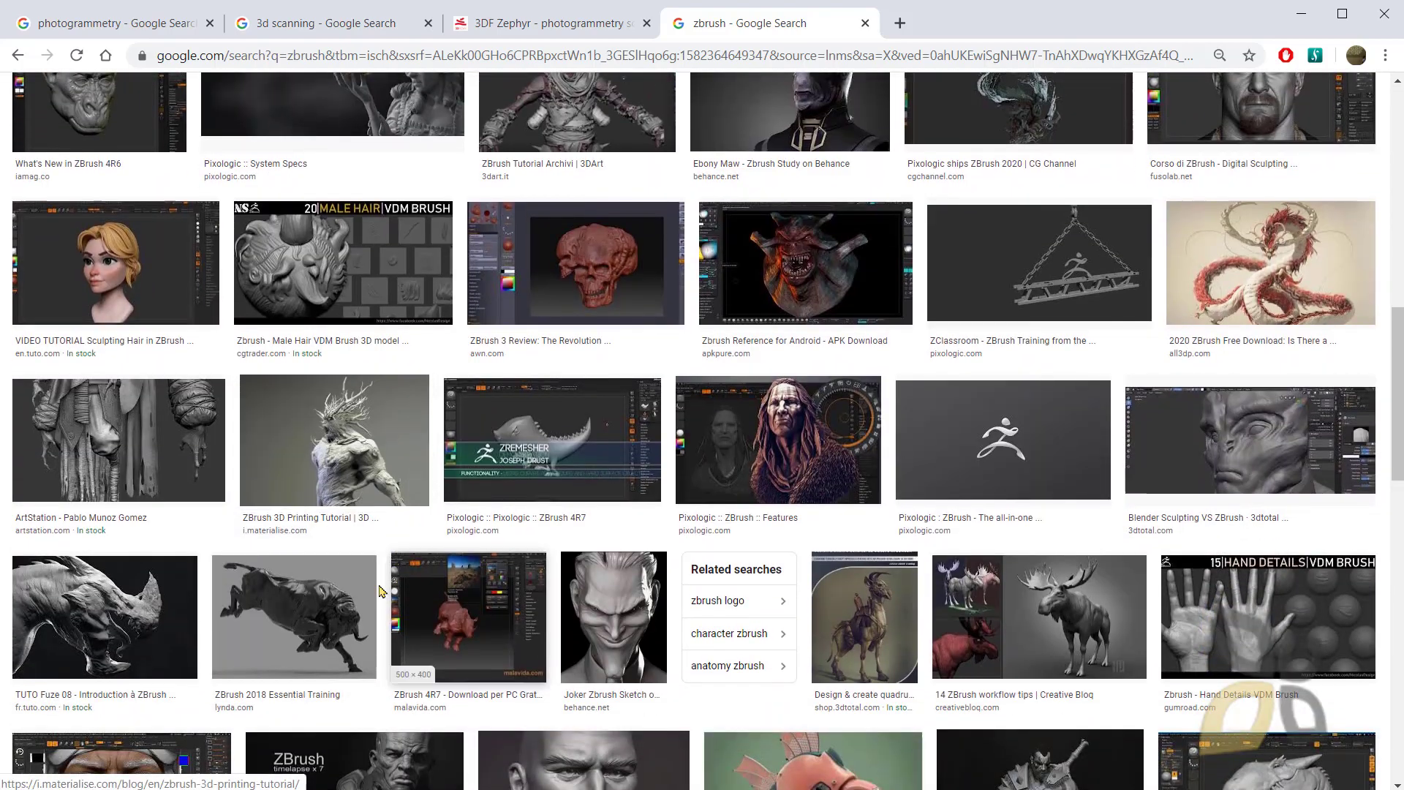
Step: Preview the ZBrush 3D printing statue and the barbarian high-poly sculpt images
{"action": "left_click", "coordinate": [339, 490]}
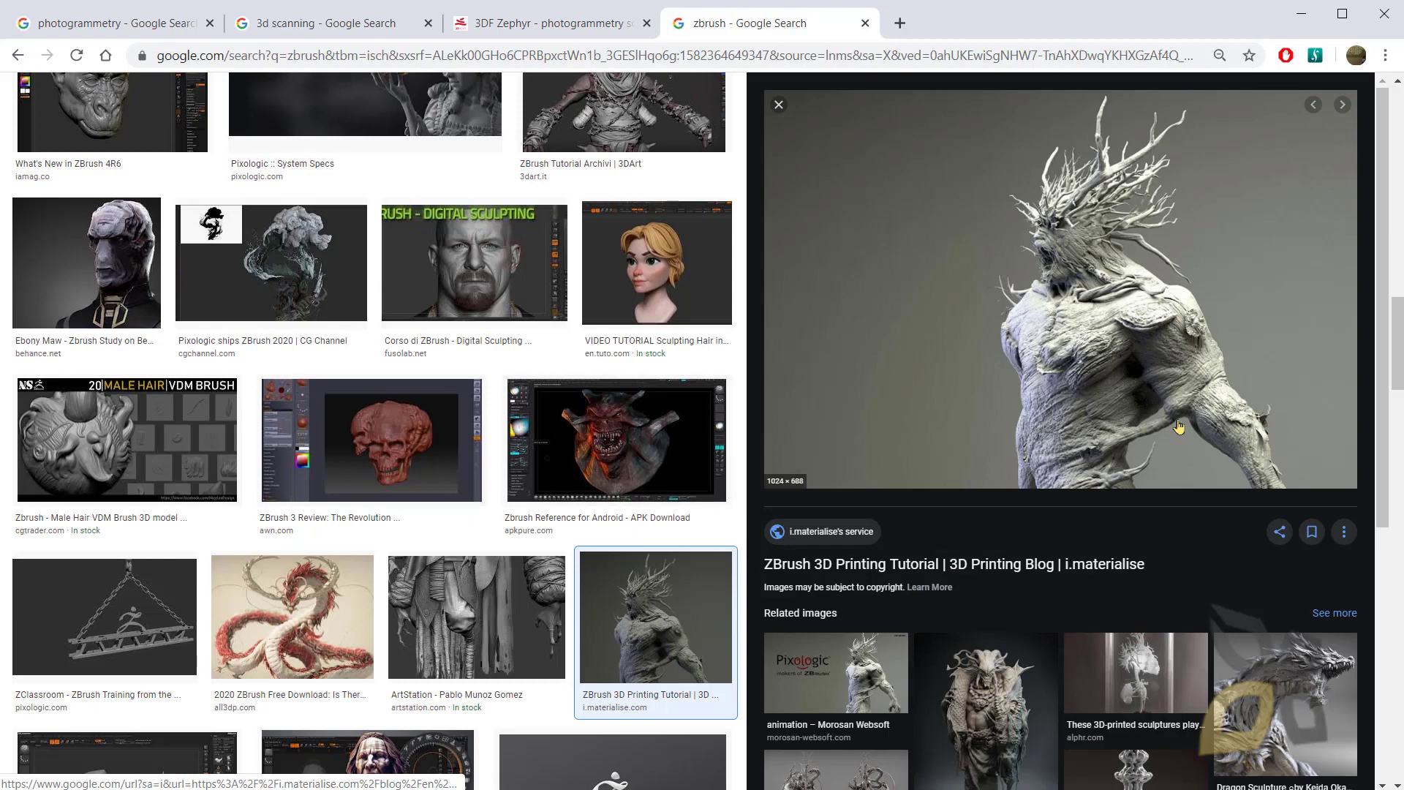
{"action": "scroll", "coordinate": [668, 484], "scroll_direction": "down", "scroll_amount": 3}
{"action": "scroll", "coordinate": [459, 585], "scroll_direction": "down", "scroll_amount": 5}
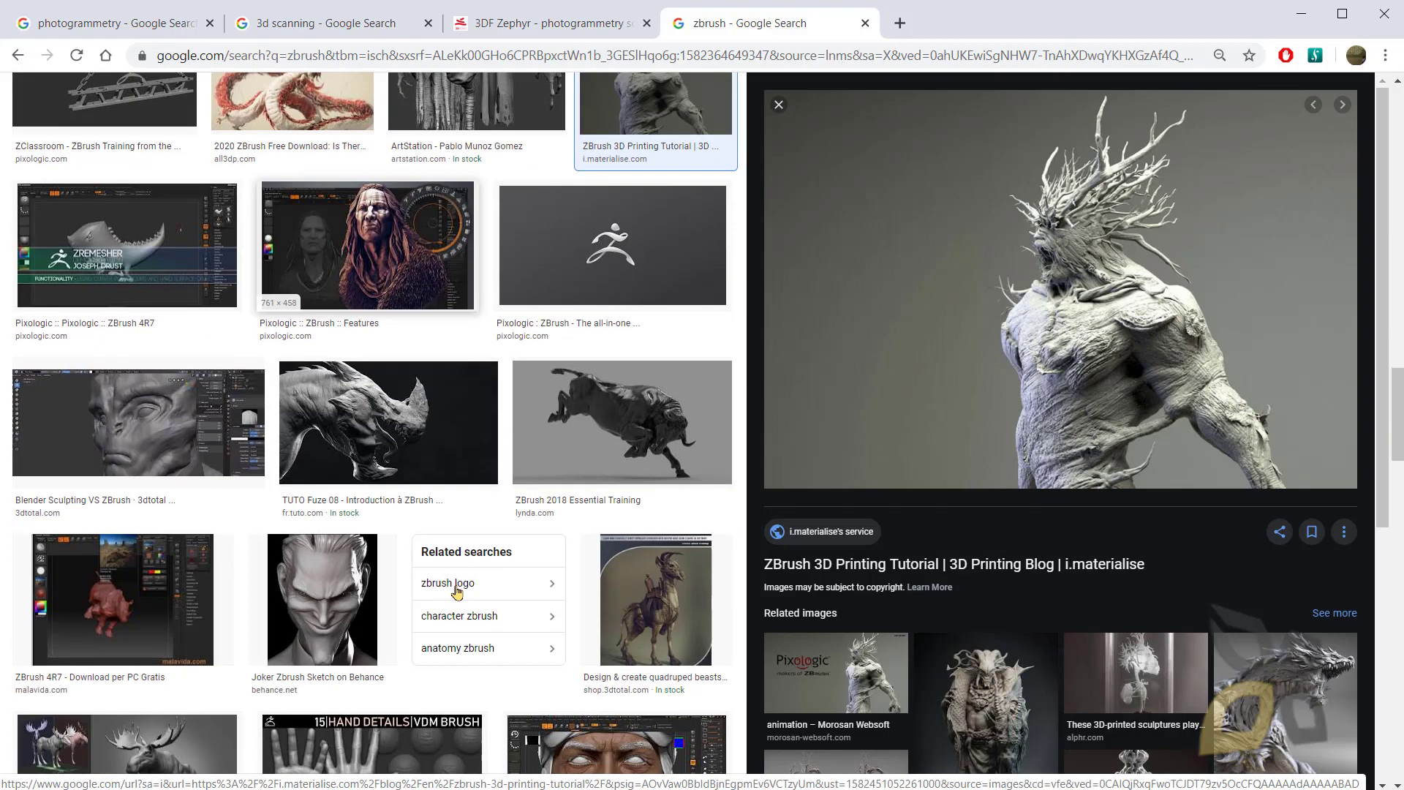
{"action": "scroll", "coordinate": [439, 601], "scroll_direction": "down", "scroll_amount": 1}
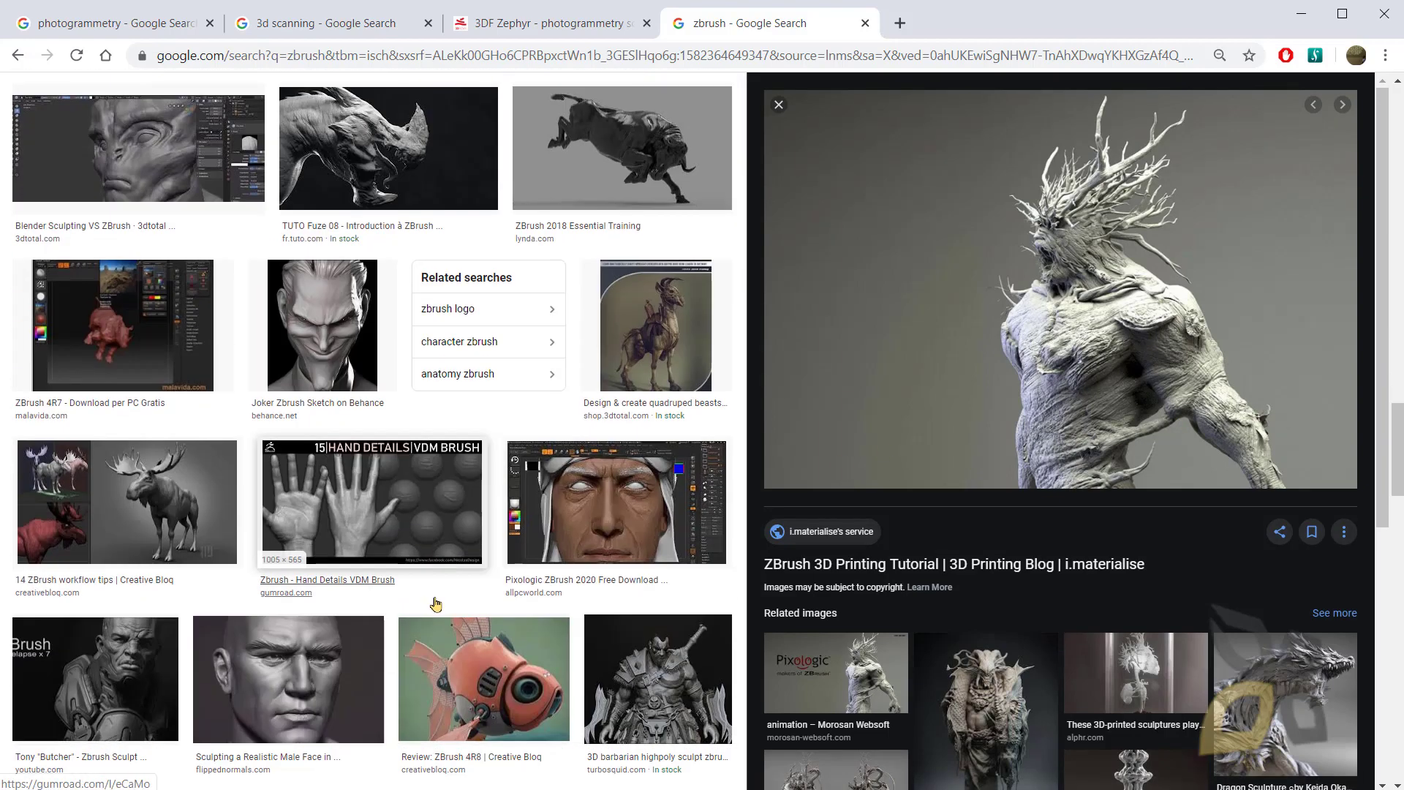
{"action": "scroll", "coordinate": [436, 601], "scroll_direction": "down", "scroll_amount": 3}
{"action": "left_click", "coordinate": [658, 406]}
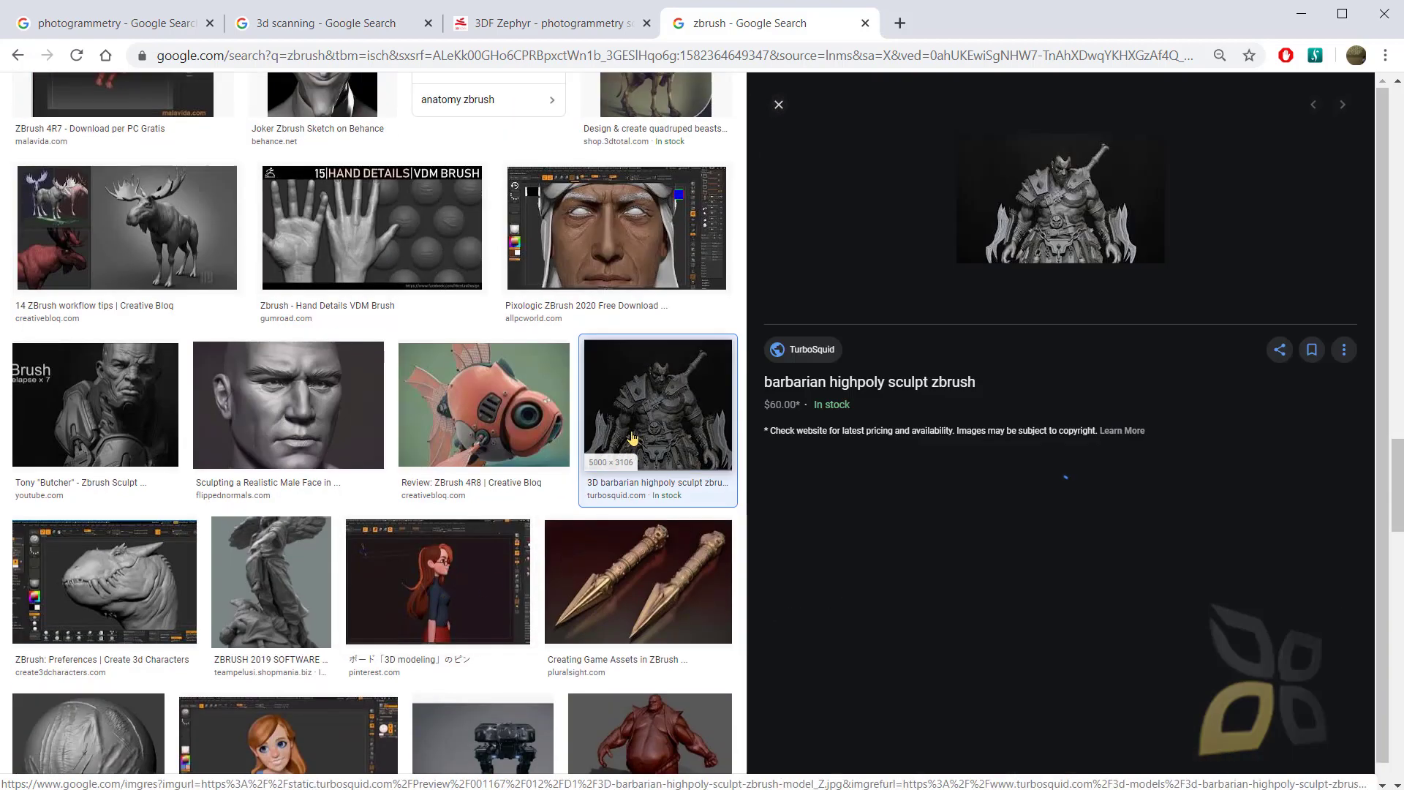
Step: Preview the ZBRUSH 2019 SOFTWARE listing and then the smiling face sculpt
{"action": "scroll", "coordinate": [439, 585], "scroll_direction": "down", "scroll_amount": 3}
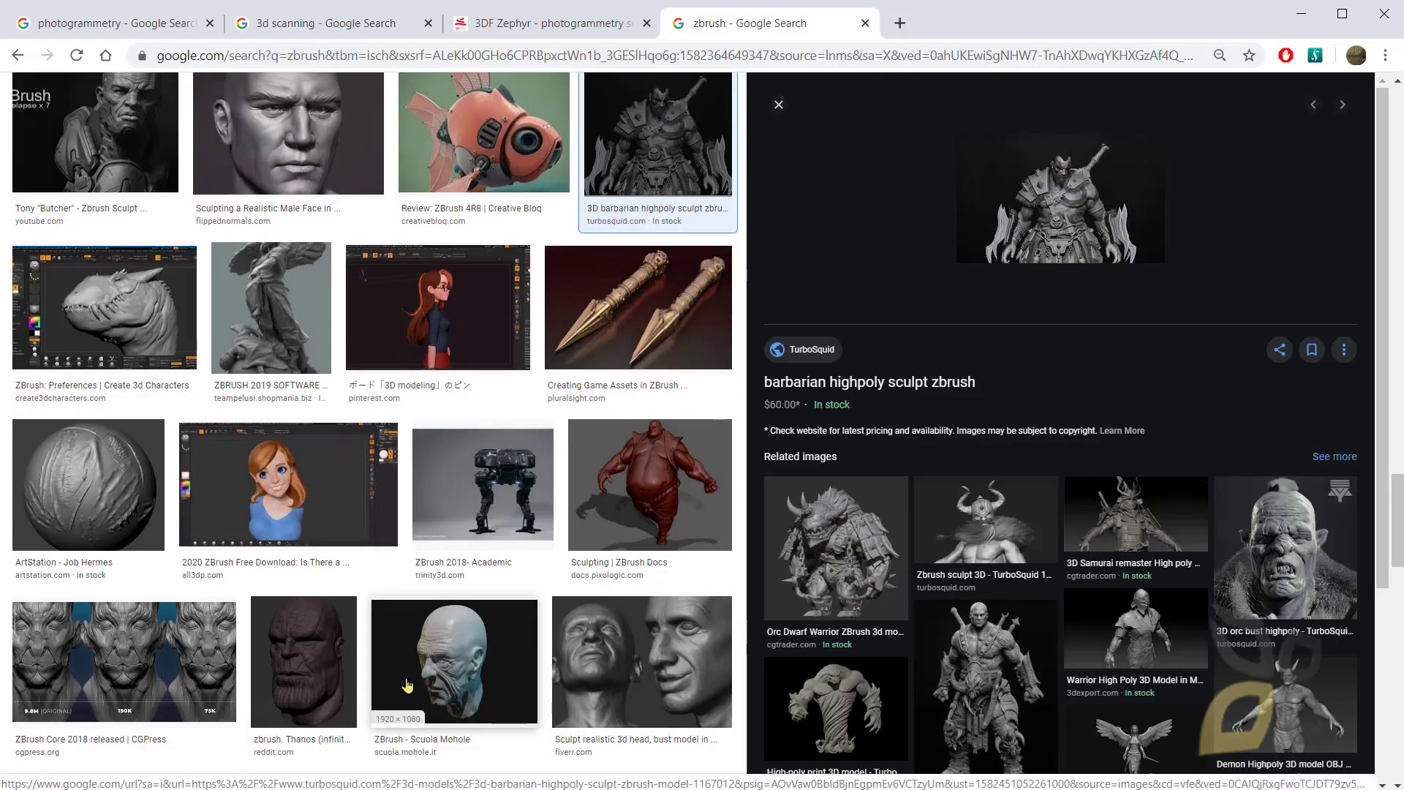
{"action": "left_click", "coordinate": [311, 358]}
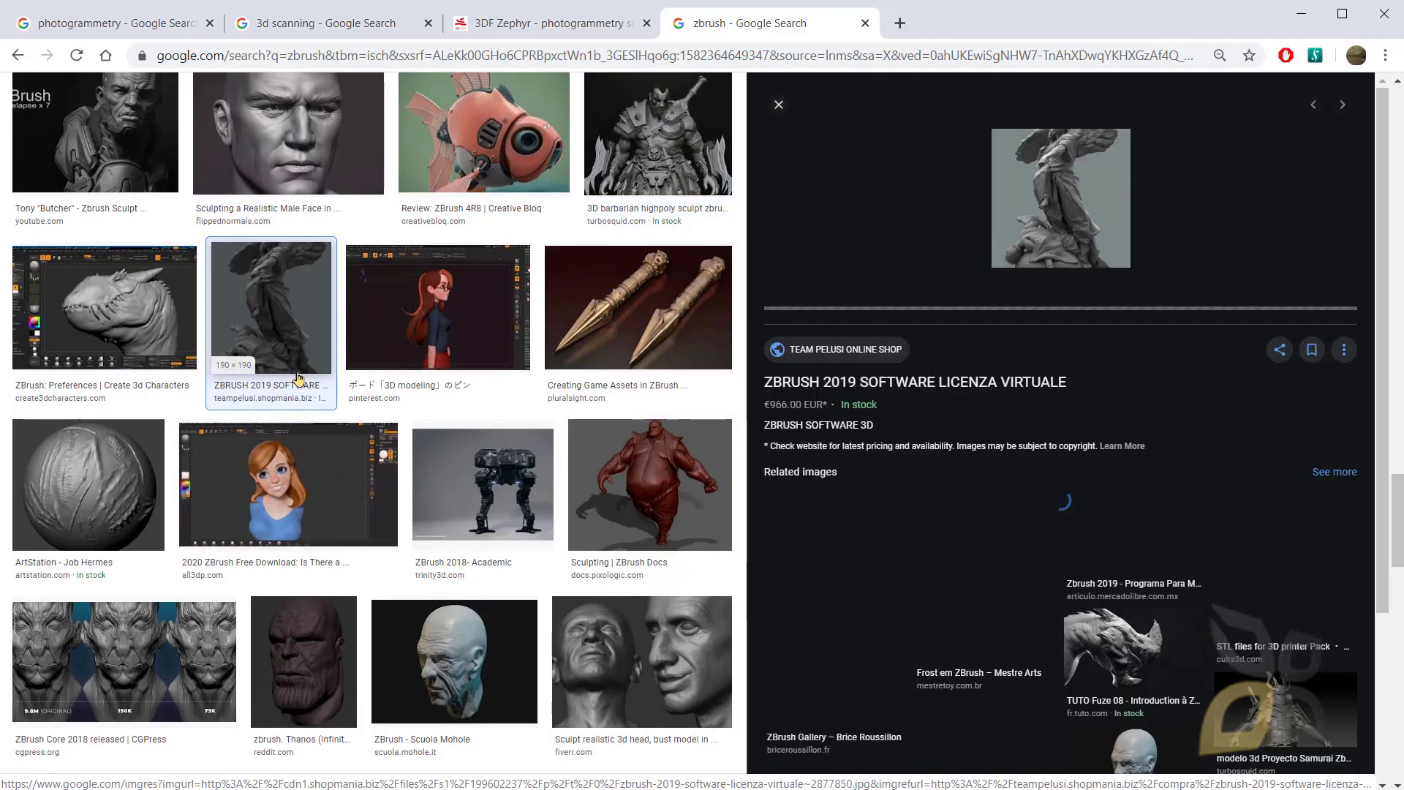
{"action": "scroll", "coordinate": [341, 422], "scroll_direction": "down", "scroll_amount": 4}
{"action": "scroll", "coordinate": [424, 549], "scroll_direction": "down", "scroll_amount": 3}
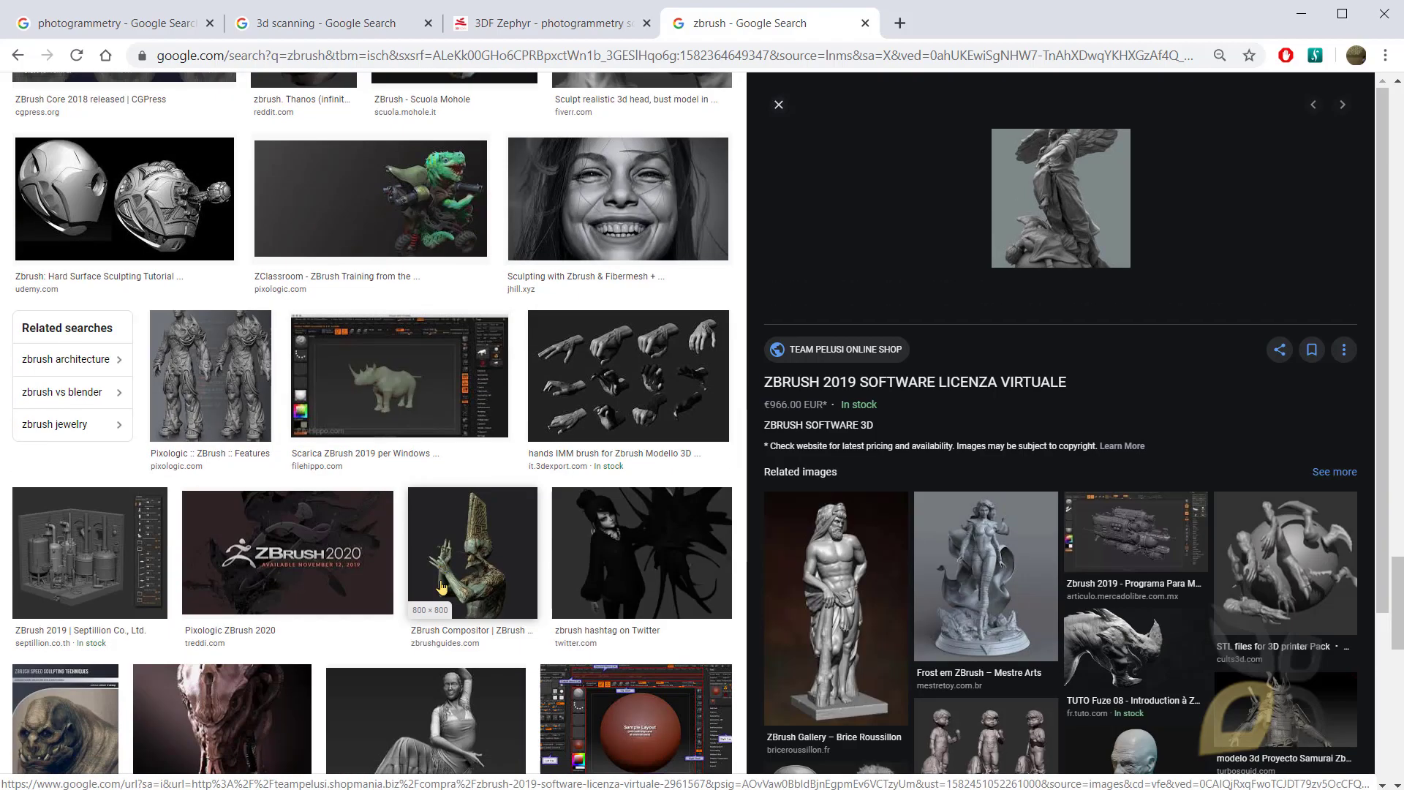
{"action": "left_click", "coordinate": [628, 247]}
{"action": "scroll", "coordinate": [281, 581], "scroll_direction": "down", "scroll_amount": 4}
{"action": "scroll", "coordinate": [281, 582], "scroll_direction": "down", "scroll_amount": 5}
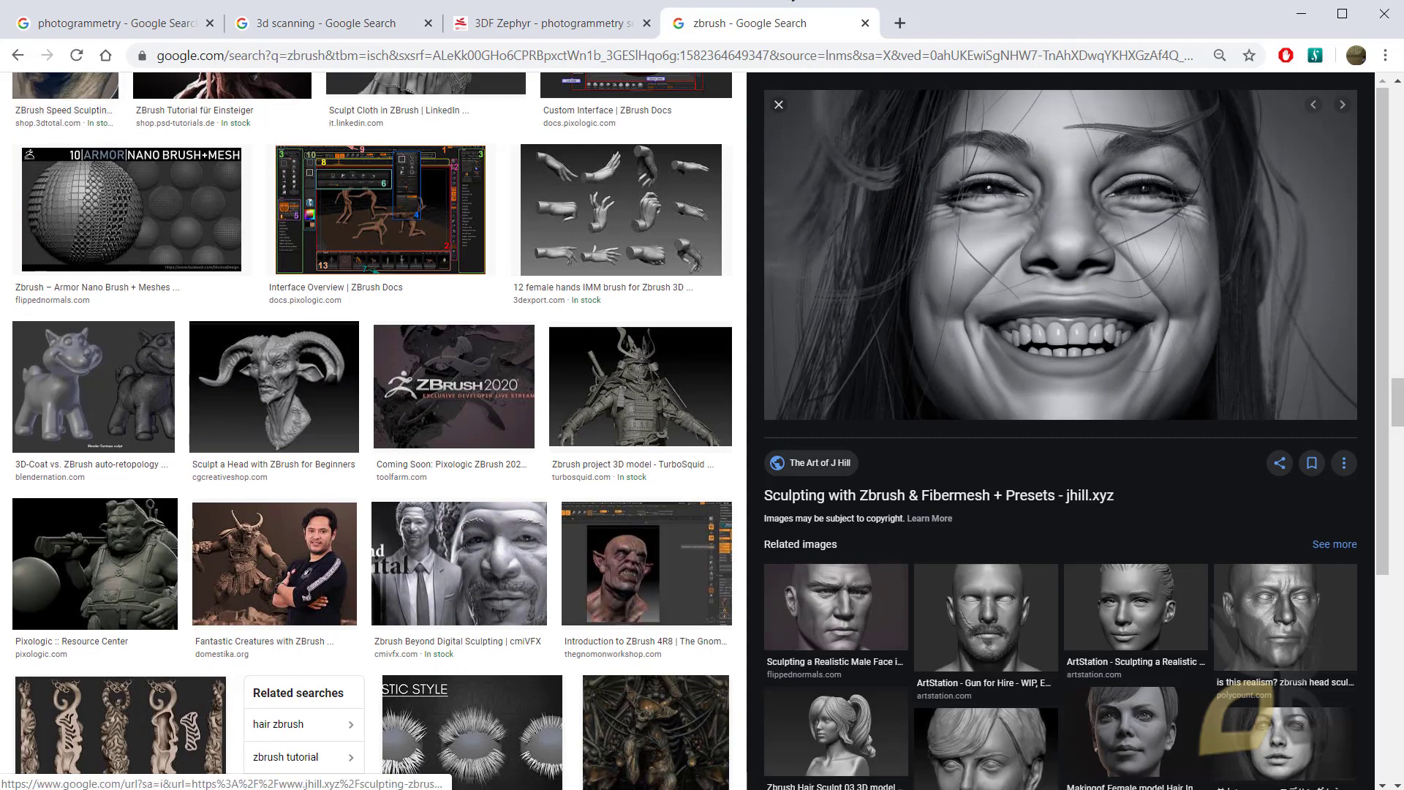